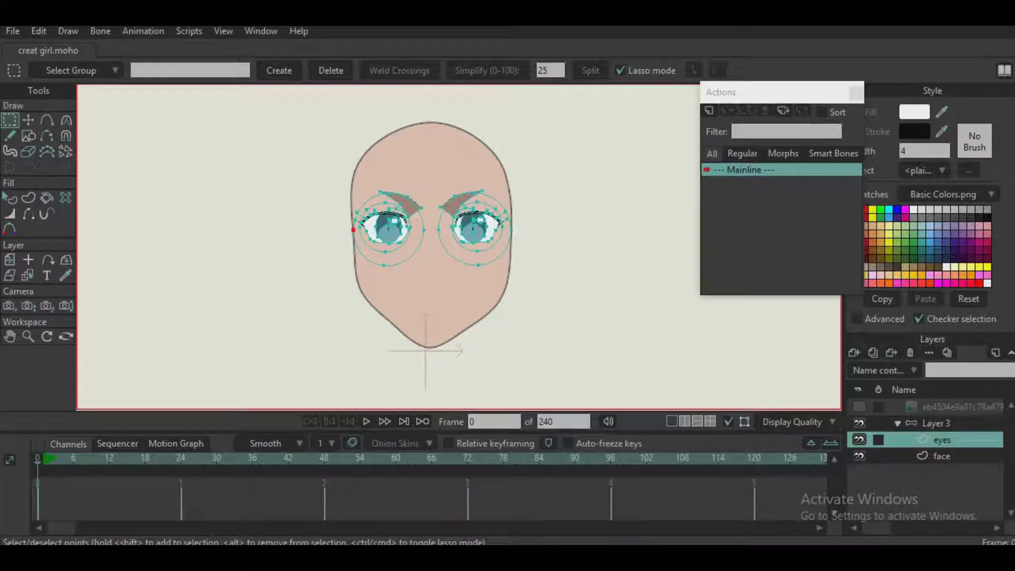
# Add a new vector layer above the eyes layer and name it nose
pyautogui.click(854, 353)
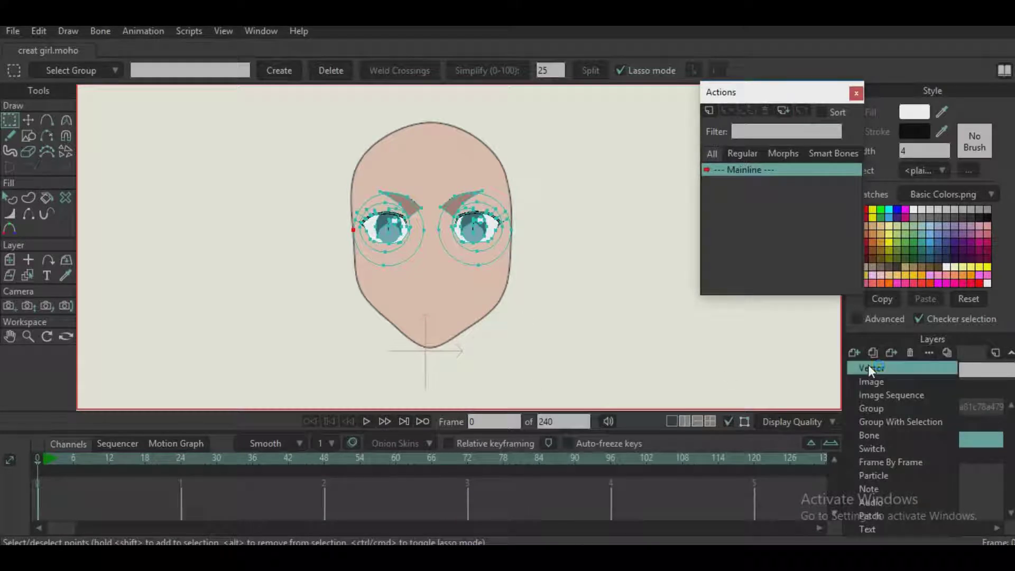
pyautogui.click(868, 365)
pyautogui.click(373, 554)
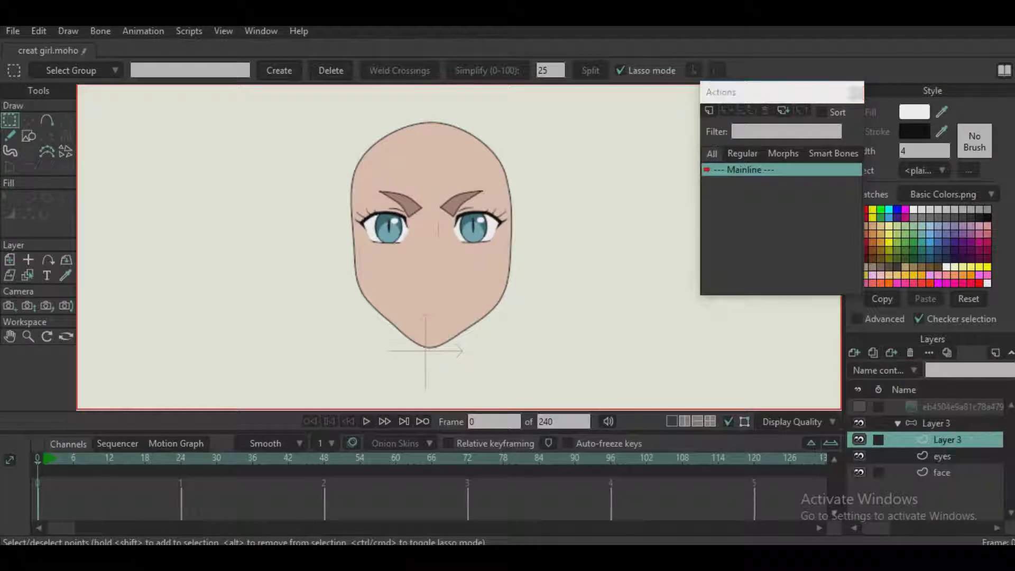
pyautogui.doubleClick(946, 439)
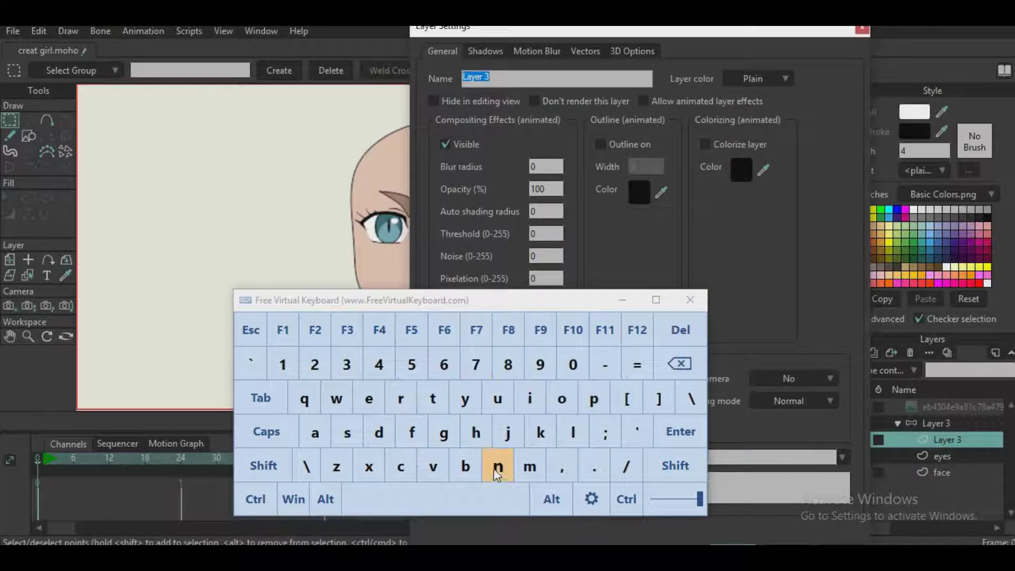
pyautogui.click(497, 466)
pyautogui.click(561, 399)
pyautogui.click(347, 432)
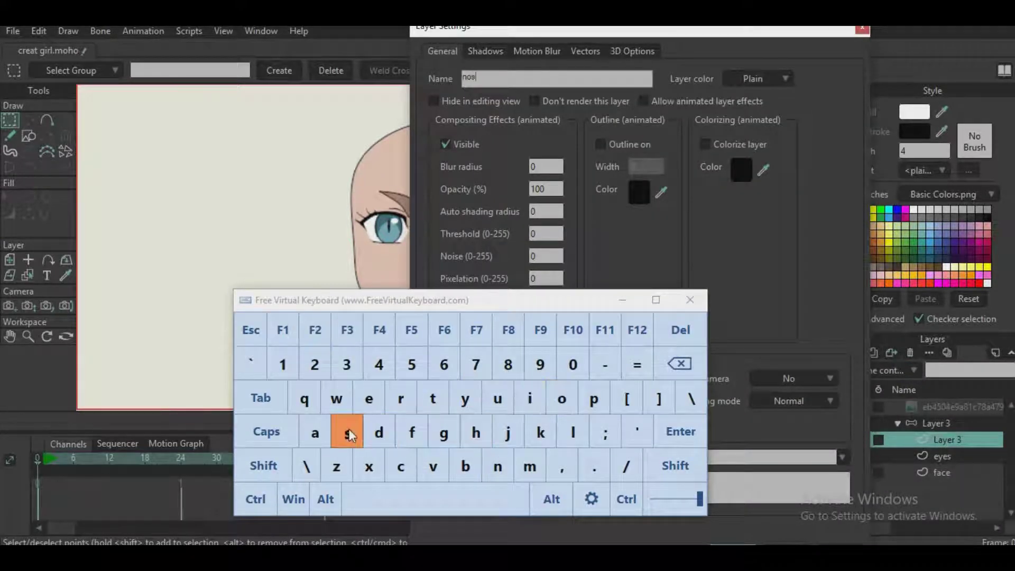
pyautogui.click(369, 399)
pyautogui.click(680, 450)
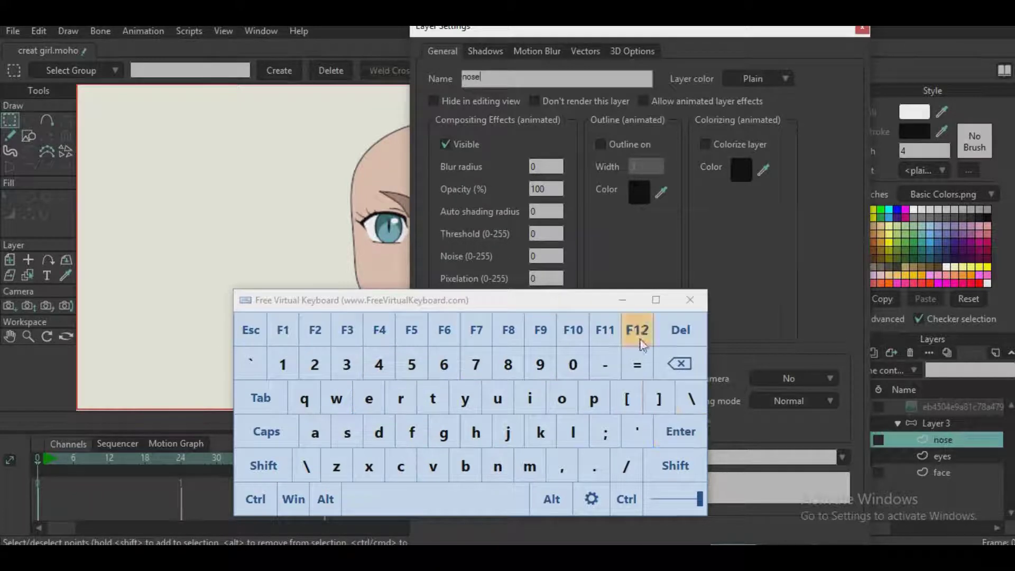
pyautogui.click(622, 300)
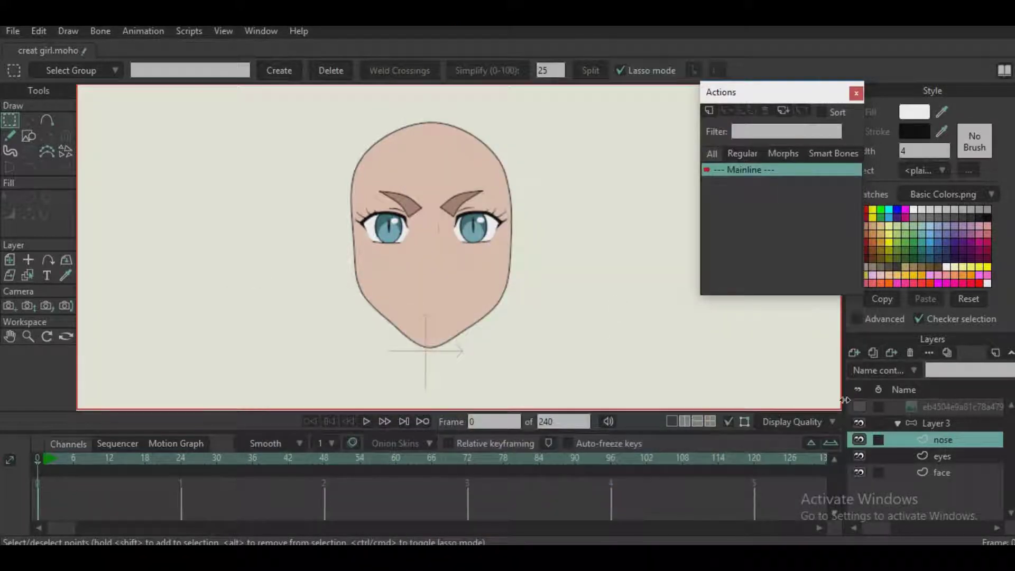
# Set the fill colour for the nose to the skin tone sampled from the face, with the reference image hidden
pyautogui.click(858, 406)
pyautogui.scroll(4, 441, 248)
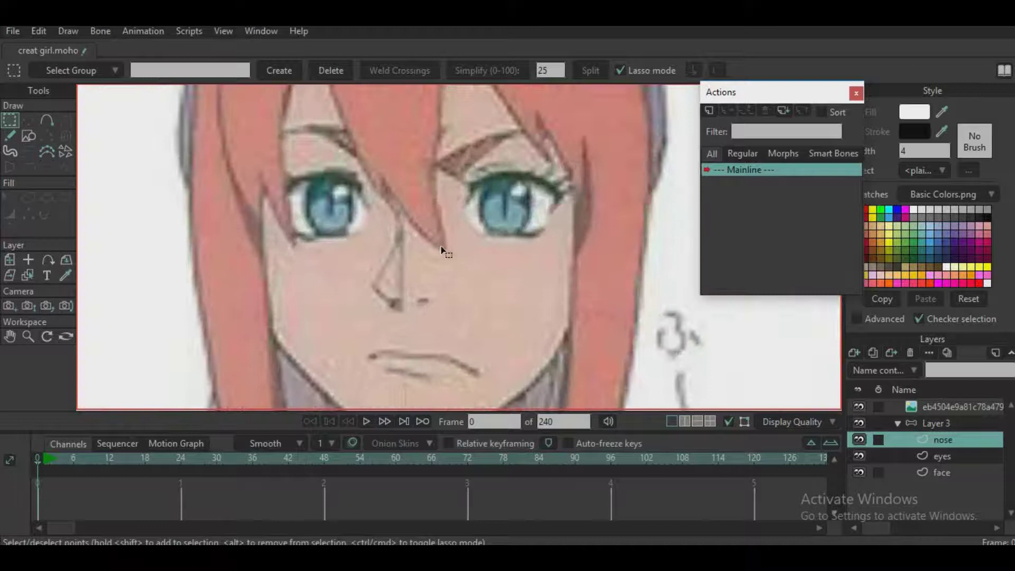
pyautogui.click(29, 137)
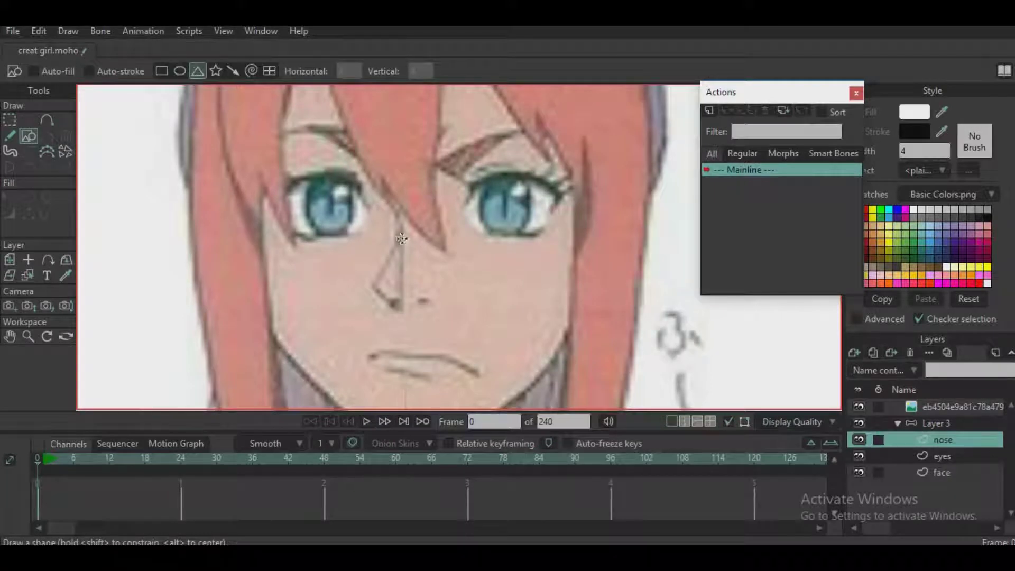
pyautogui.click(859, 407)
pyautogui.moveTo(941, 112); pyautogui.dragTo(511, 344)
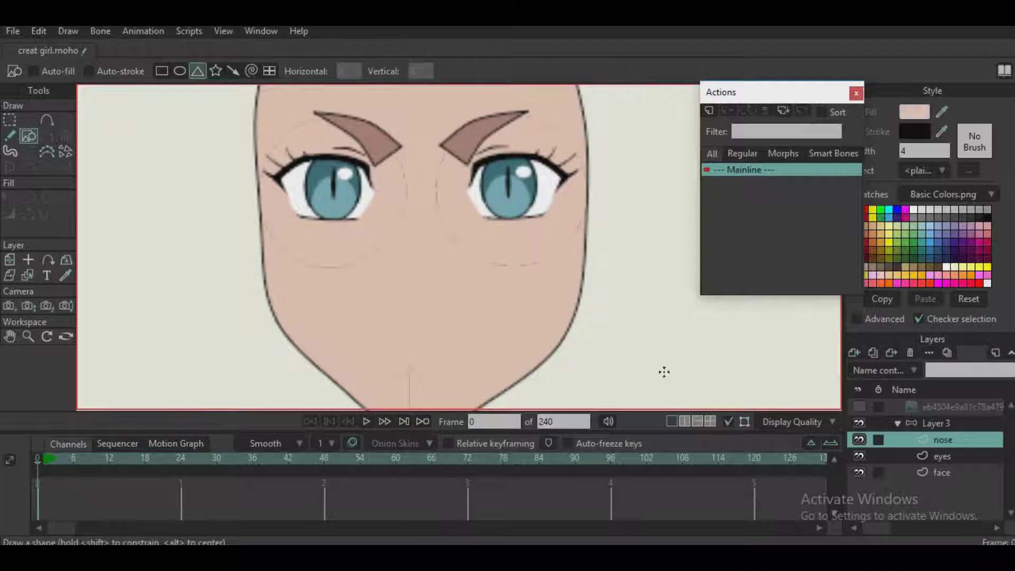
# Show the reference image, set the stroke width to 1 and draw a triangle over the reference nose
pyautogui.click(858, 406)
pyautogui.scroll(3, 410, 298)
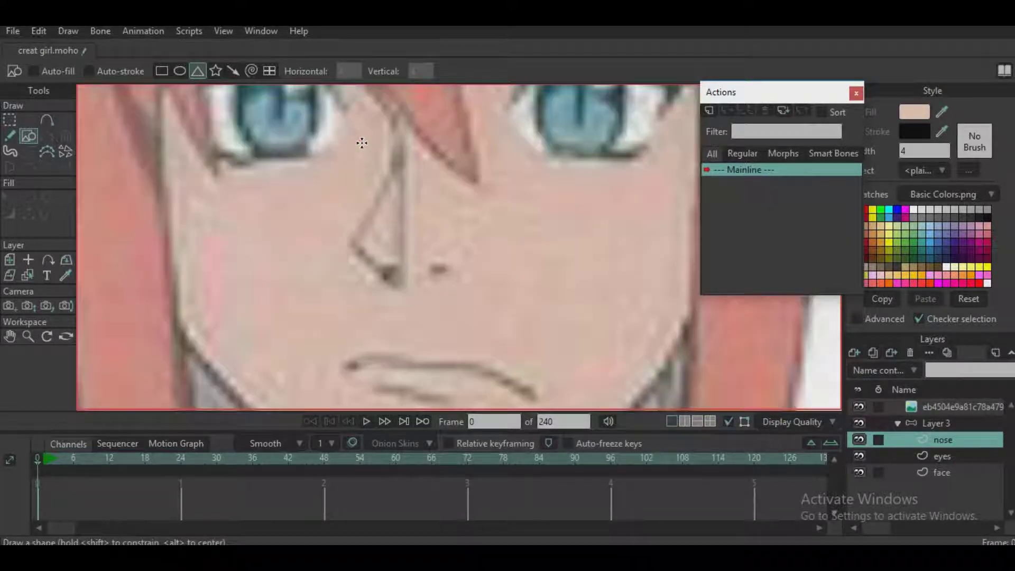
pyautogui.moveTo(362, 143); pyautogui.dragTo(369, 178)
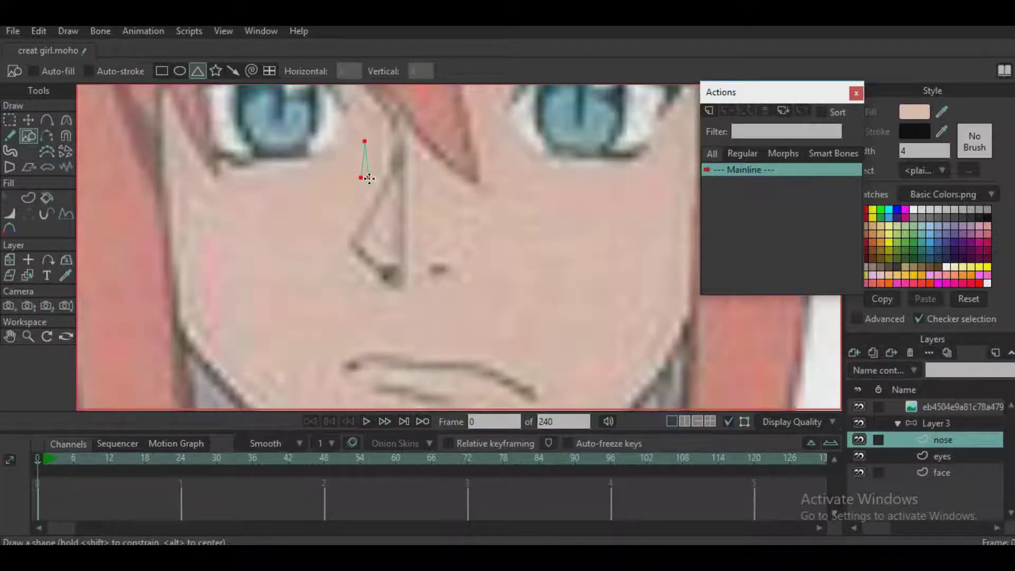
pyautogui.hotkey('ctrl', 'z')
pyautogui.moveTo(909, 151); pyautogui.dragTo(885, 152)
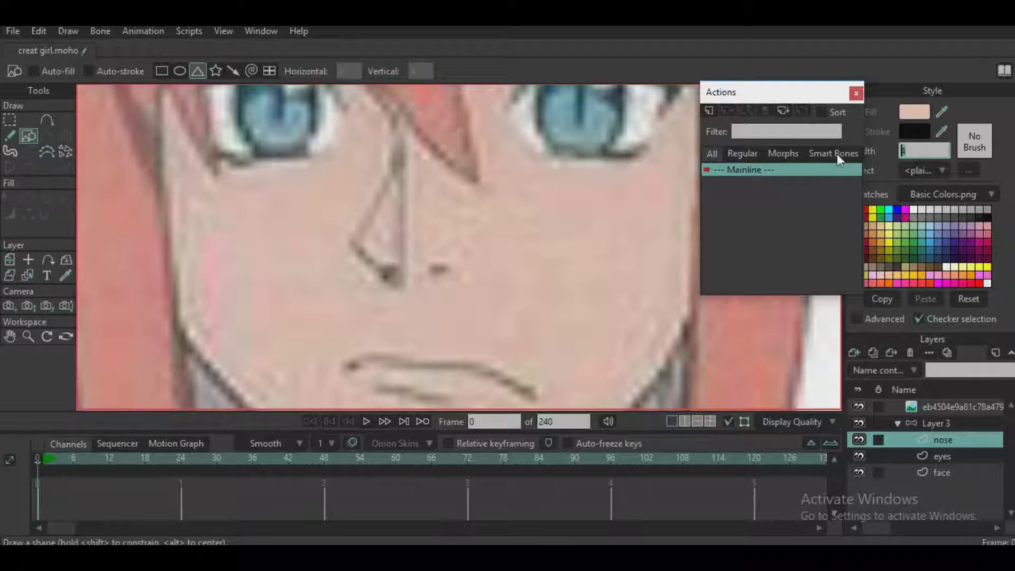
pyautogui.write('1')
pyautogui.moveTo(384, 138); pyautogui.dragTo(348, 242)
# Move the triangle's lower-right corner slightly up and outward, beside the nostril
pyautogui.press('t')
pyautogui.scroll(2, 360, 249)
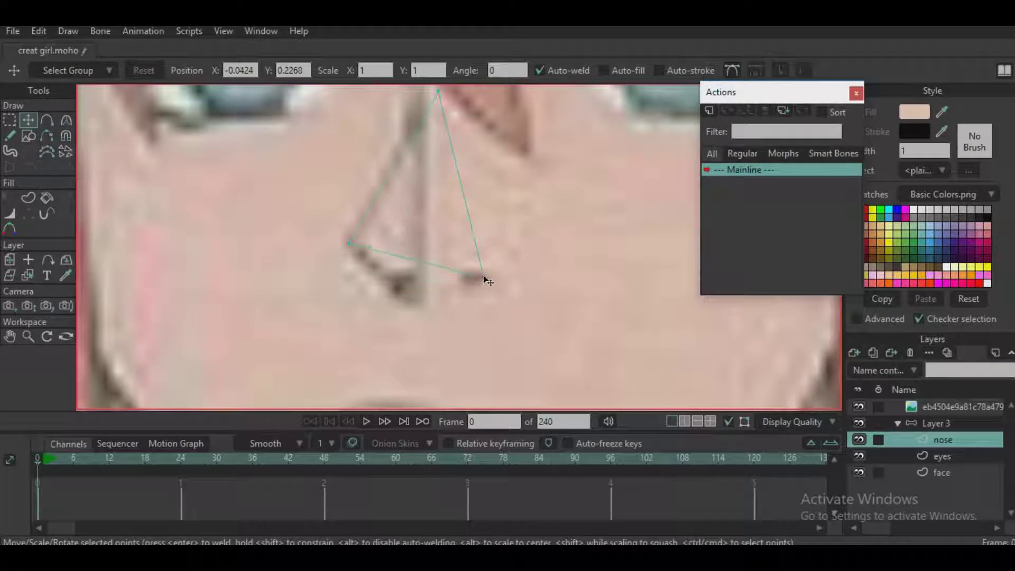
pyautogui.moveTo(482, 277); pyautogui.dragTo(501, 254)
# Add points along the triangle's three edges, pulling the bottom edge down to form the nose tip
pyautogui.click(46, 121)
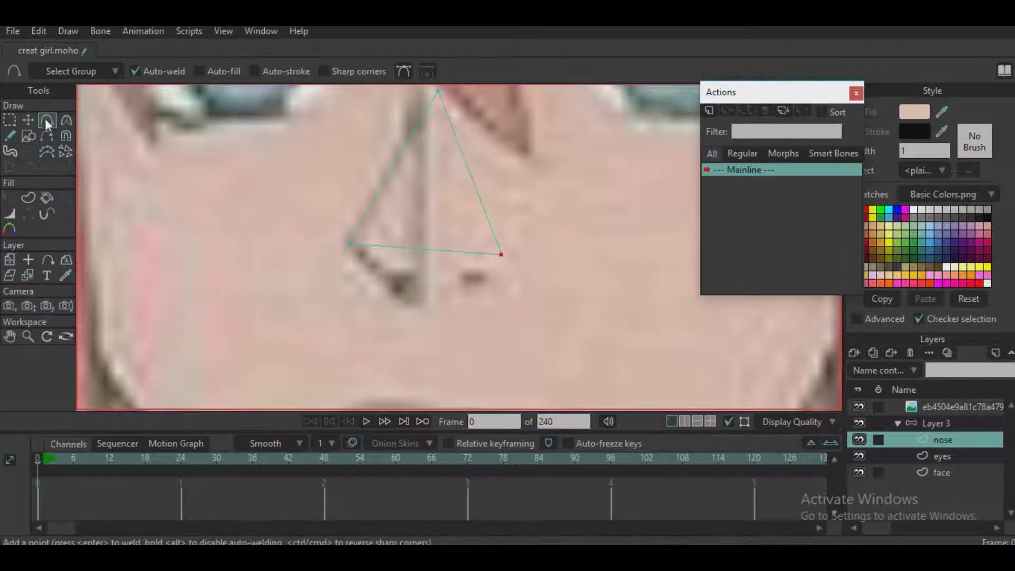
pyautogui.moveTo(431, 249); pyautogui.dragTo(431, 278)
pyautogui.click(386, 278)
pyautogui.click(388, 188)
pyautogui.moveTo(427, 213); pyautogui.dragTo(360, 258)
pyautogui.click(400, 223)
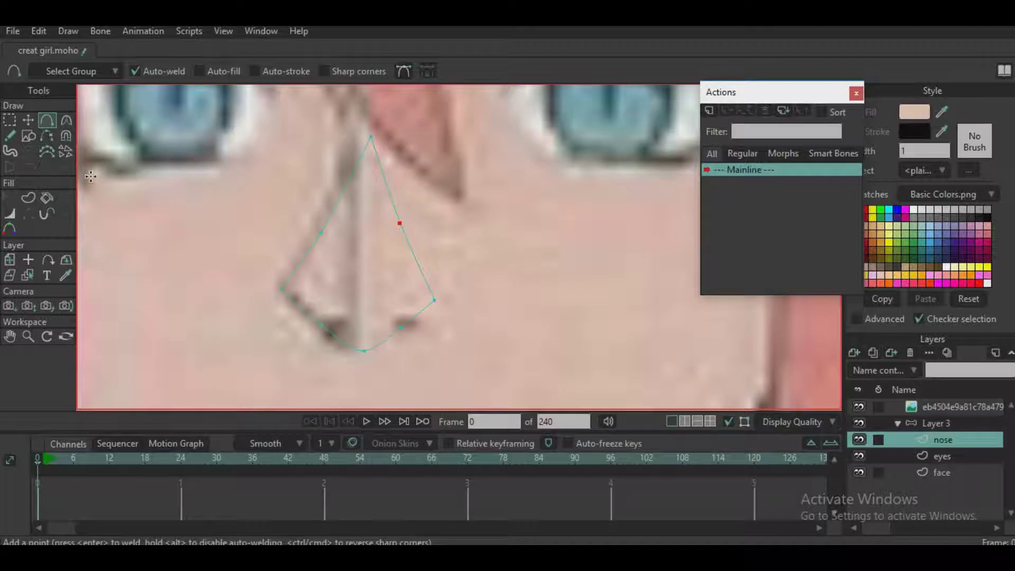
# Reposition the top, side and lower points of the nose outline to fit the reference nose
pyautogui.press('t')
pyautogui.moveTo(369, 140); pyautogui.dragTo(356, 118)
pyautogui.moveTo(385, 251); pyautogui.dragTo(390, 219)
pyautogui.moveTo(427, 295); pyautogui.dragTo(431, 309)
pyautogui.moveTo(365, 351); pyautogui.dragTo(401, 328)
pyautogui.moveTo(360, 303); pyautogui.dragTo(366, 303)
pyautogui.moveTo(317, 264); pyautogui.dragTo(320, 265)
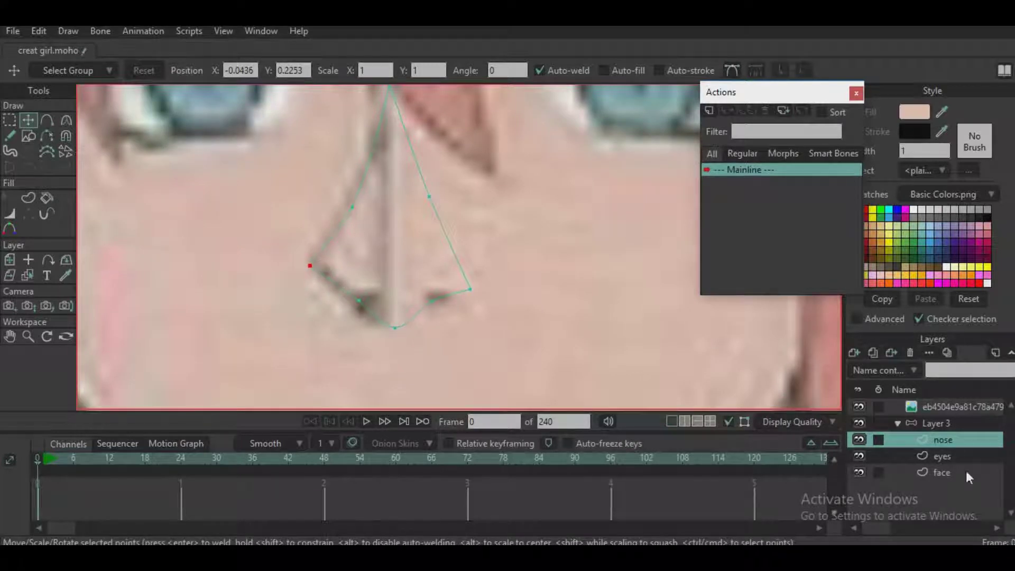
# Hide the reference image and paint the closed nose outline with both fill and stroke
pyautogui.click(859, 406)
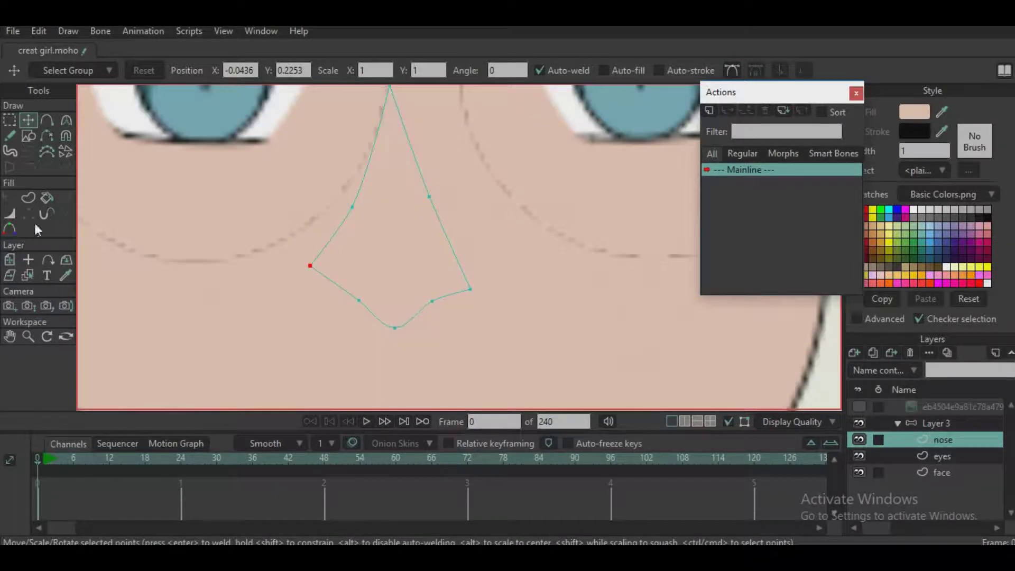
pyautogui.click(47, 200)
pyautogui.click(442, 251)
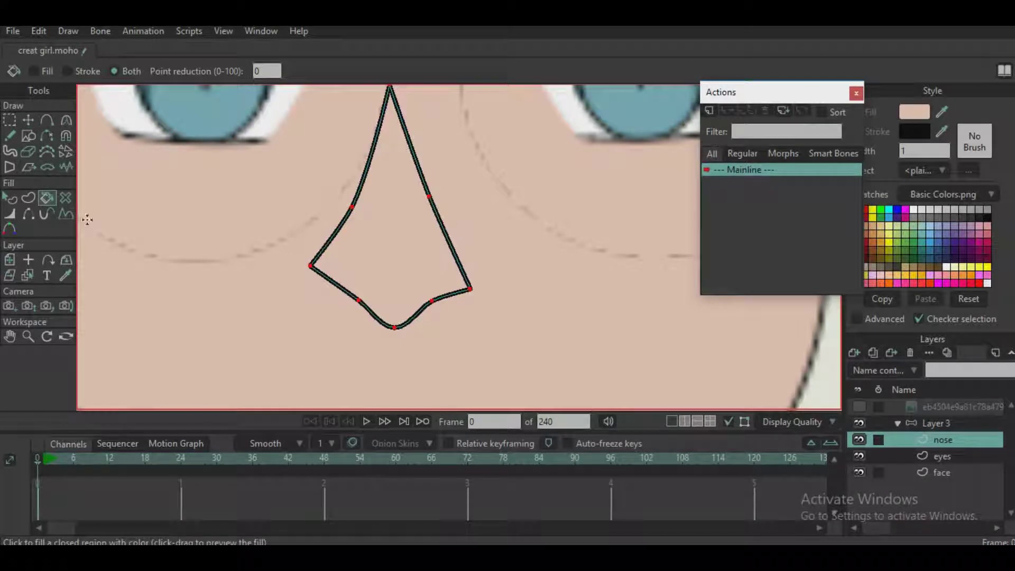
pyautogui.click(29, 216)
pyautogui.moveTo(405, 218); pyautogui.dragTo(433, 259)
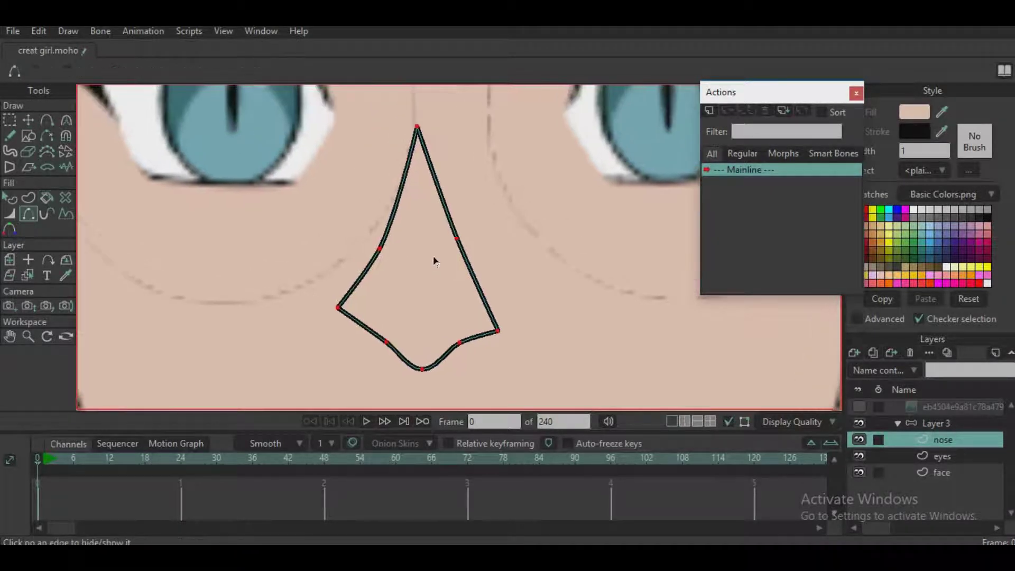
pyautogui.click(447, 214)
pyautogui.click(447, 214)
# Reduce the line width to 0 at the nose's top, side, corner and tip points, and adjust it at the two nostril points
pyautogui.click(11, 215)
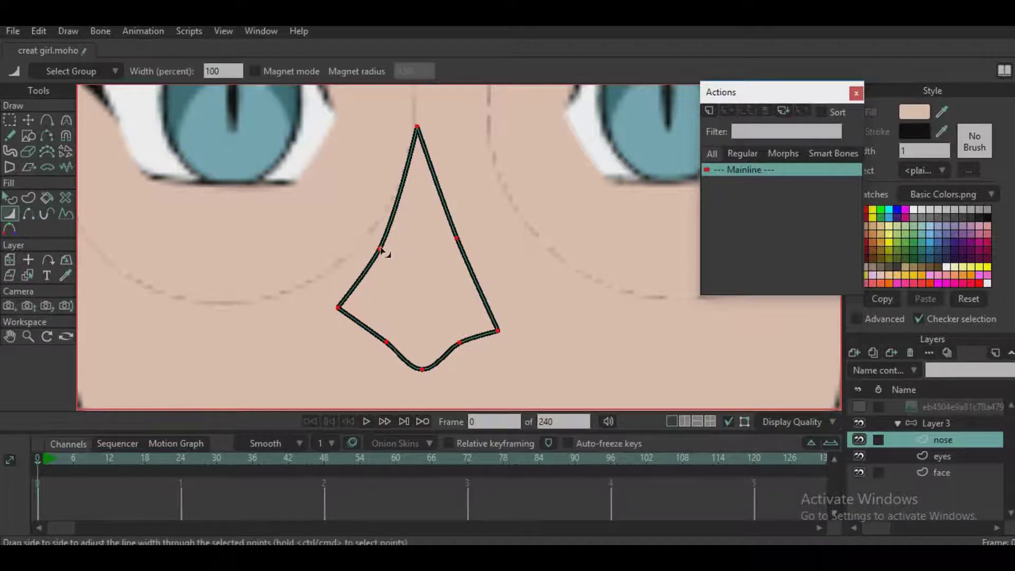
pyautogui.click(14, 120)
pyautogui.click(128, 176)
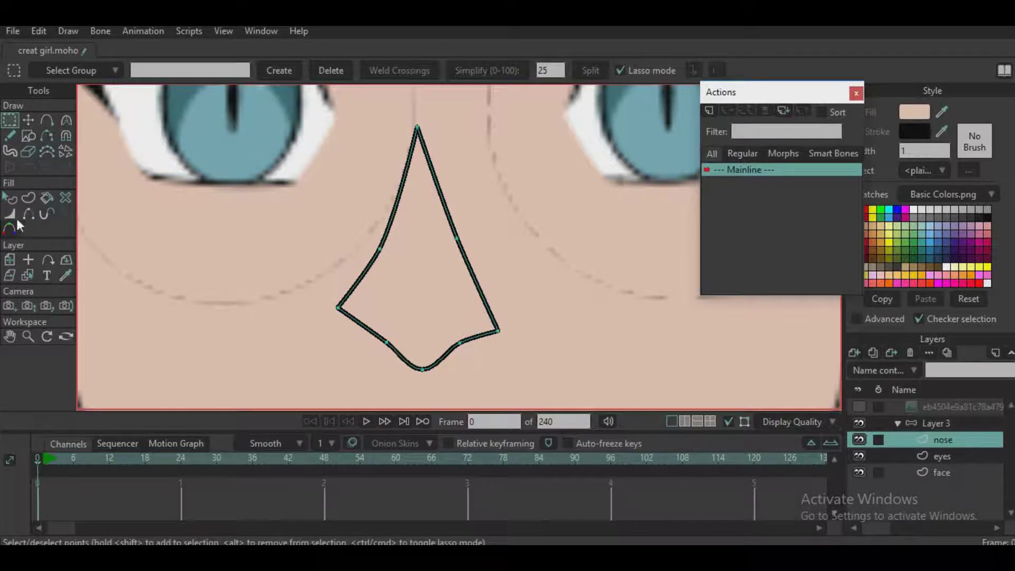
pyautogui.click(15, 216)
pyautogui.moveTo(416, 134); pyautogui.dragTo(263, 128)
pyautogui.moveTo(471, 265); pyautogui.dragTo(325, 205)
pyautogui.moveTo(467, 267); pyautogui.dragTo(202, 253)
pyautogui.moveTo(303, 245); pyautogui.dragTo(180, 249)
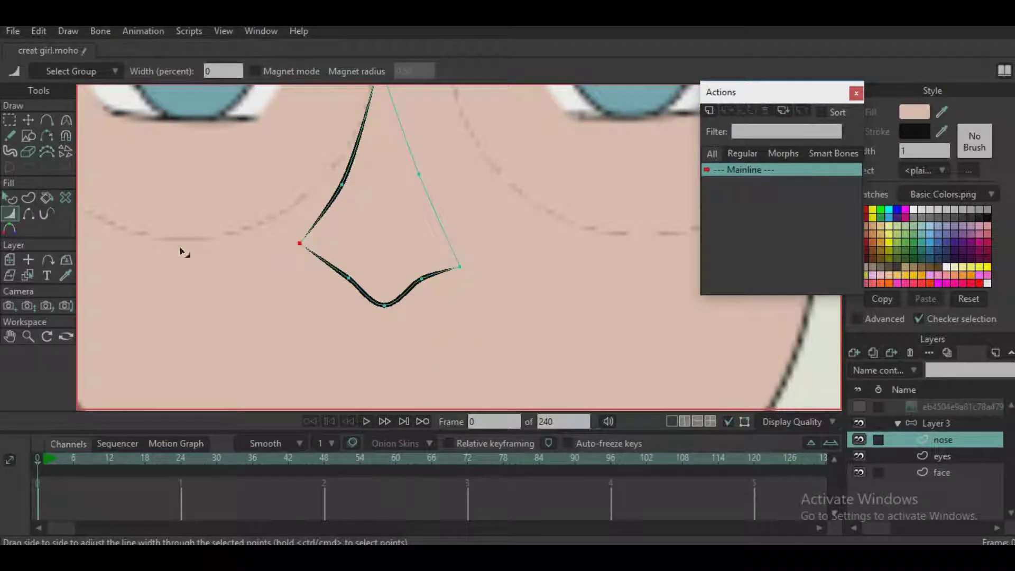
pyautogui.moveTo(341, 185); pyautogui.dragTo(74, 183)
pyautogui.moveTo(385, 304); pyautogui.dragTo(41, 333)
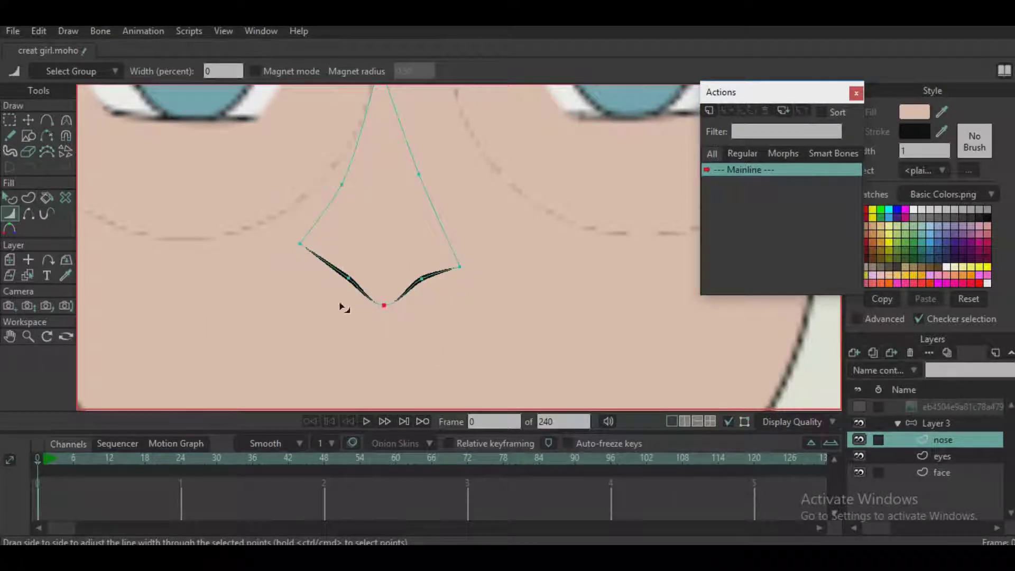
pyautogui.moveTo(420, 279); pyautogui.dragTo(425, 283)
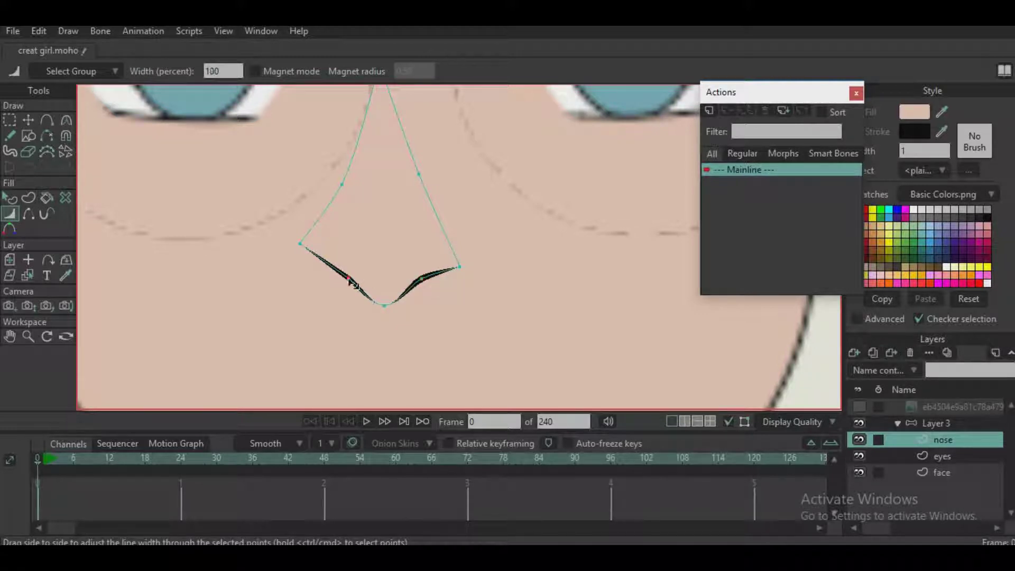
pyautogui.moveTo(353, 284); pyautogui.dragTo(363, 283)
# Move the corner, tip and nostril points to narrow and even out the lower part of the nose
pyautogui.click(28, 120)
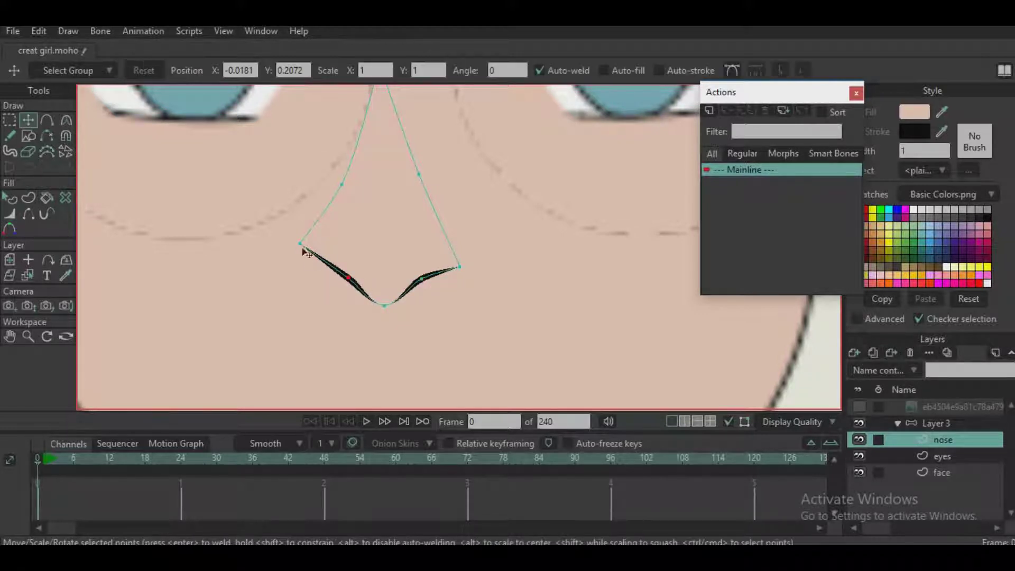
pyautogui.moveTo(302, 247); pyautogui.dragTo(345, 279)
pyautogui.moveTo(386, 309); pyautogui.dragTo(380, 309)
pyautogui.scroll(-5, 397, 271)
pyautogui.moveTo(406, 274)
pyautogui.mouseDown()
pyautogui.moveTo(419, 269)
pyautogui.moveTo(411, 264)
pyautogui.mouseUp()
pyautogui.scroll(5, 424, 274)
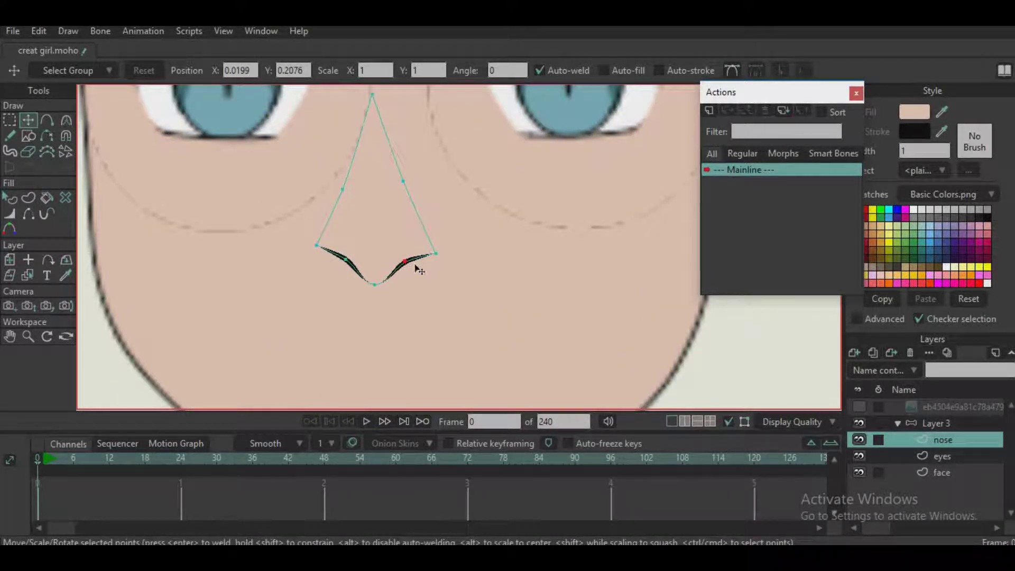
# Compare the nose with the reference image, then shift its top point right and adjust the points on both sides
pyautogui.scroll(-5, 419, 271)
pyautogui.click(858, 406)
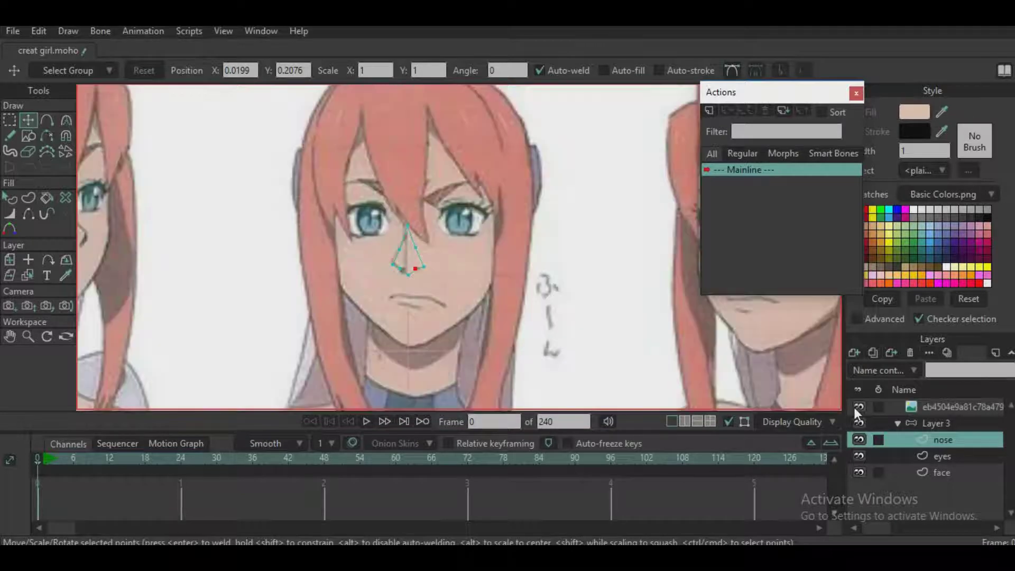
pyautogui.click(856, 406)
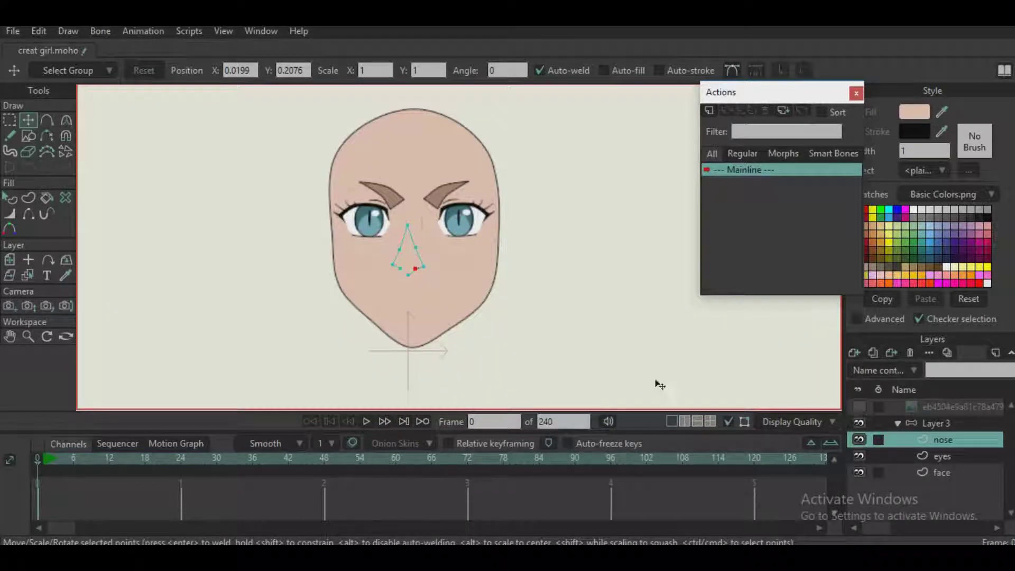
pyautogui.scroll(6, 415, 239)
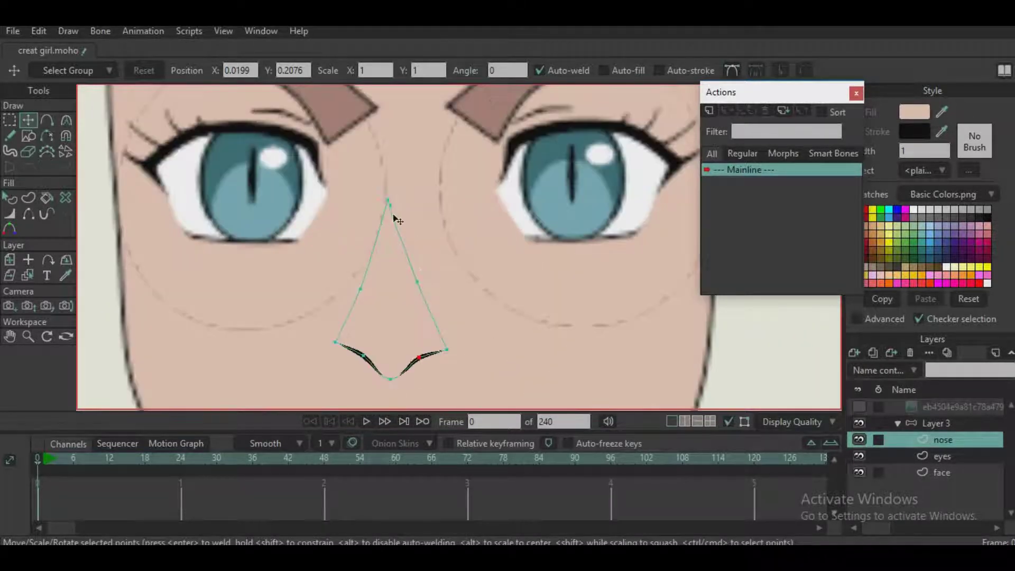
pyautogui.moveTo(387, 200); pyautogui.dragTo(396, 198)
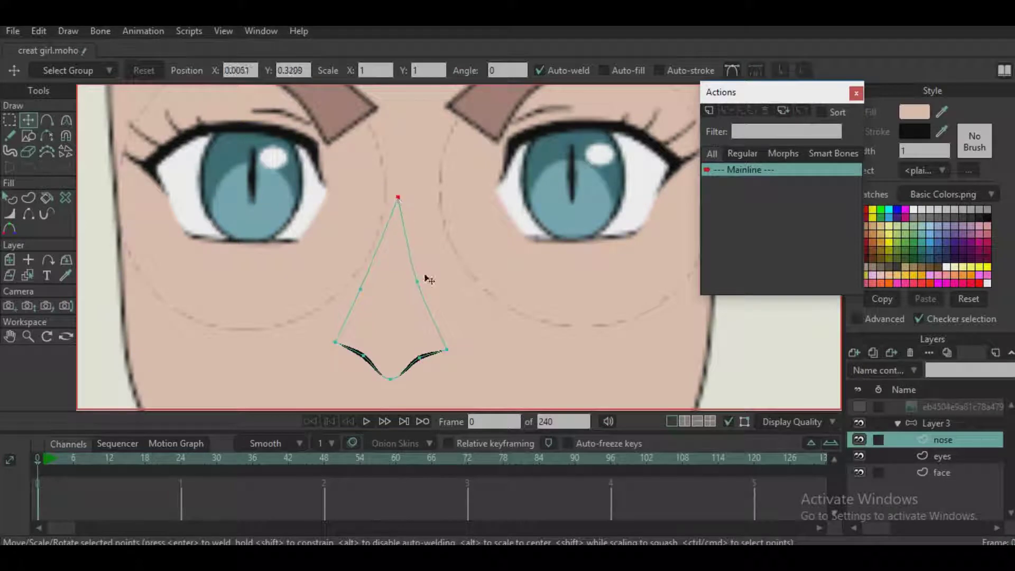
pyautogui.moveTo(425, 299); pyautogui.dragTo(428, 300)
pyautogui.moveTo(362, 301); pyautogui.dragTo(373, 299)
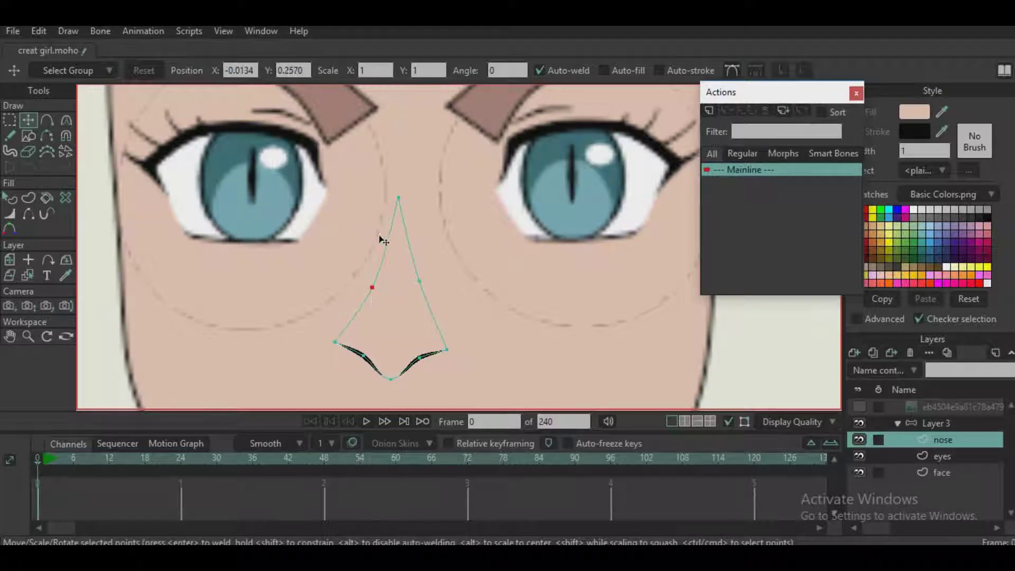
pyautogui.moveTo(399, 215); pyautogui.dragTo(404, 215)
pyautogui.moveTo(444, 294); pyautogui.dragTo(429, 268)
# Select all nose points, shift the nose slightly to the right and fine-tune its top point
pyautogui.scroll(-2, 433, 273)
pyautogui.scroll(-3, 427, 299)
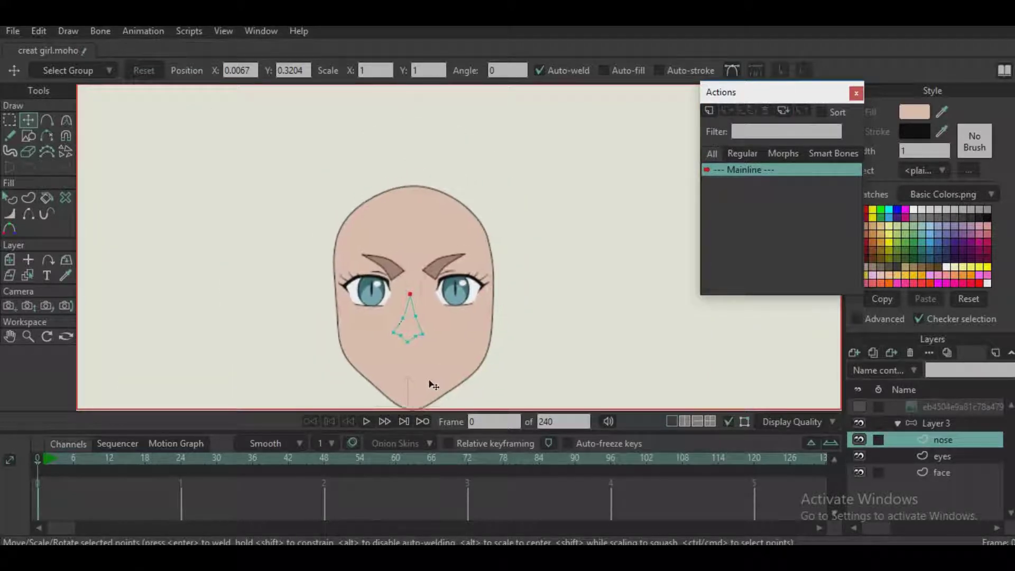
pyautogui.scroll(5, 419, 344)
pyautogui.moveTo(406, 294); pyautogui.dragTo(417, 322)
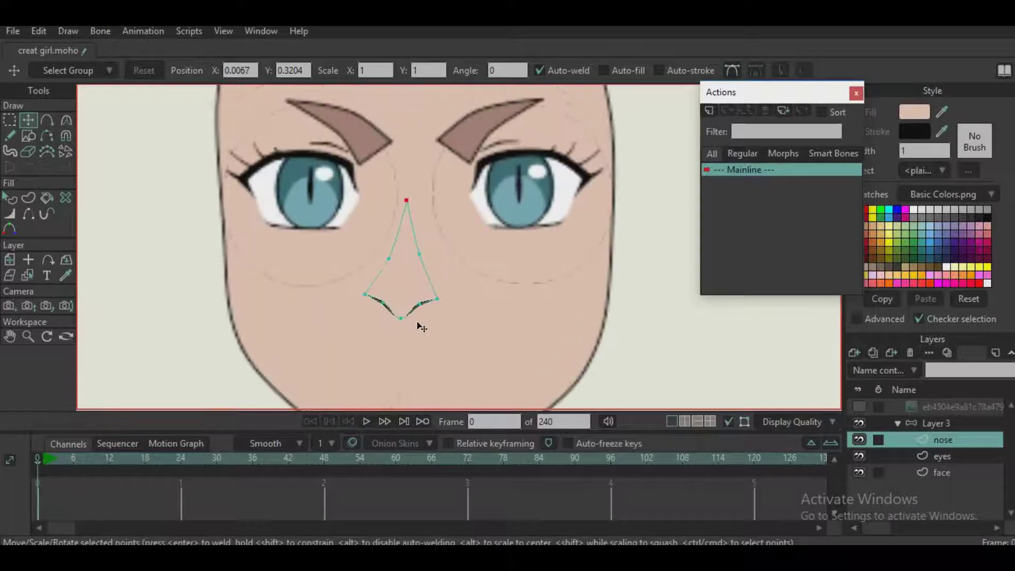
pyautogui.hotkey('ctrl', 'a')
pyautogui.moveTo(419, 280); pyautogui.dragTo(426, 278)
pyautogui.scroll(4, 428, 303)
pyautogui.moveTo(411, 314); pyautogui.dragTo(424, 305)
pyautogui.scroll(-5, 430, 288)
pyautogui.moveTo(444, 246)
pyautogui.mouseDown()
pyautogui.moveTo(449, 287)
pyautogui.moveTo(422, 286)
pyautogui.moveTo(439, 230)
pyautogui.mouseUp()
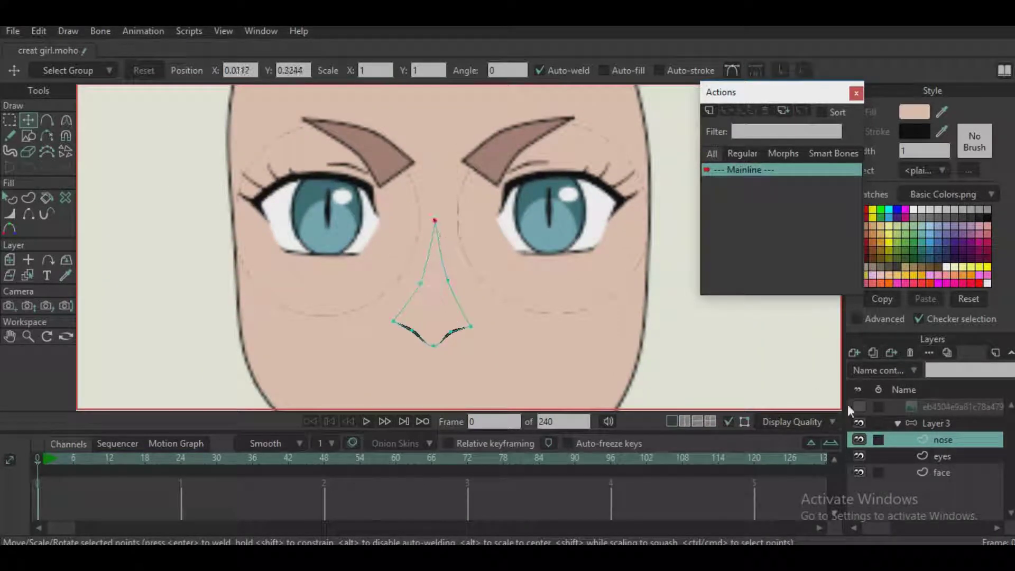
# Select the parent bone layer Layer 3 and check the nose on the whole face
pyautogui.click(932, 422)
pyautogui.scroll(-3, 546, 322)
pyautogui.scroll(2, 518, 259)
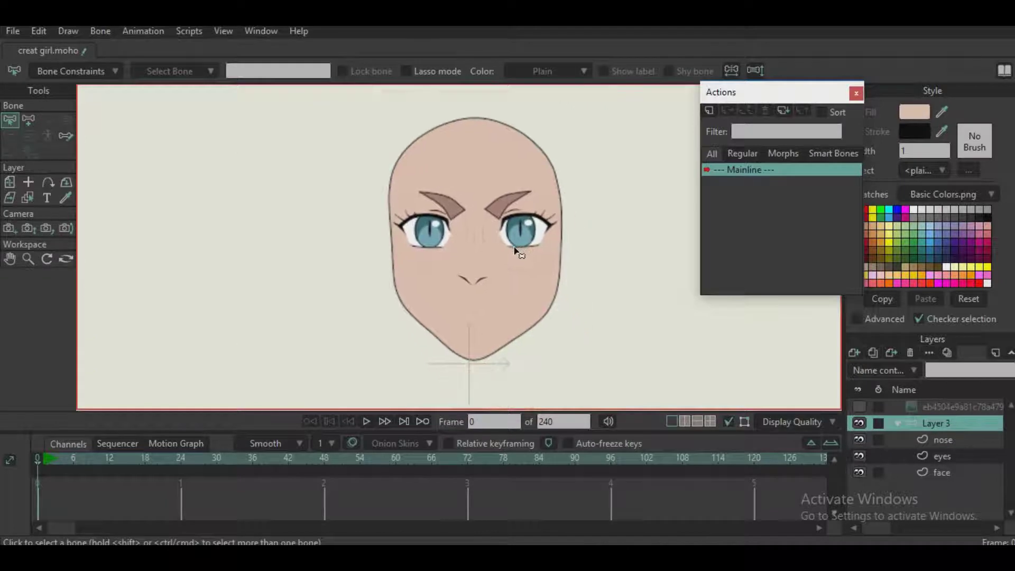
# On the nose layer, move the lower corner and nostril points inward to narrow the base of the nose
pyautogui.moveTo(551, 304); pyautogui.dragTo(544, 285)
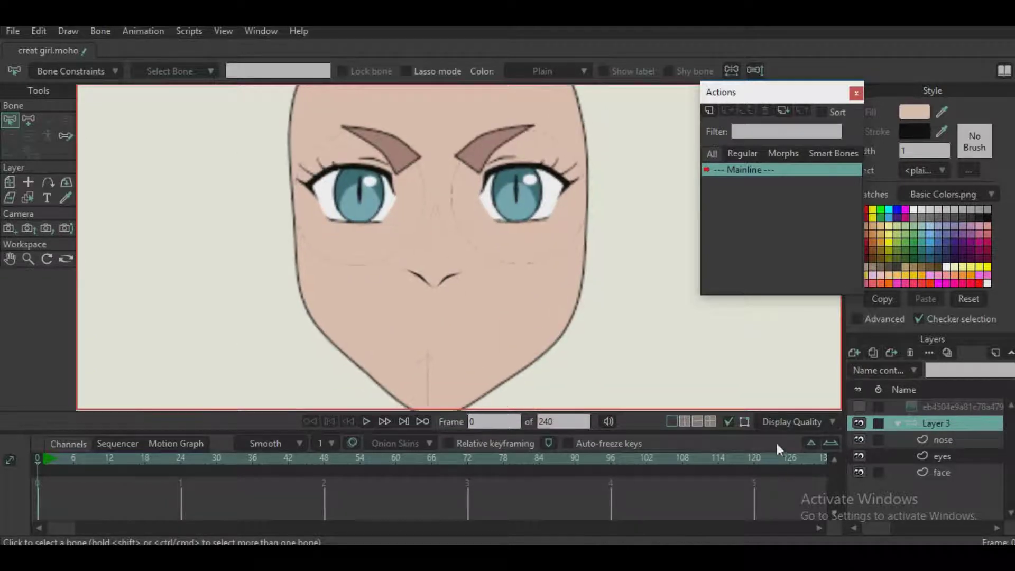
pyautogui.click(942, 439)
pyautogui.scroll(3, 468, 259)
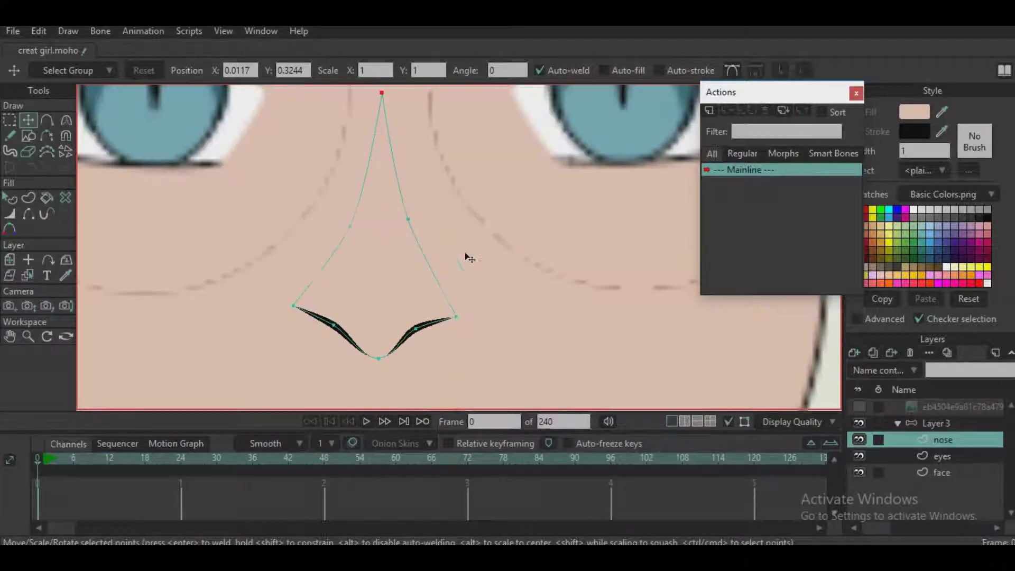
pyautogui.moveTo(457, 320); pyautogui.dragTo(442, 320)
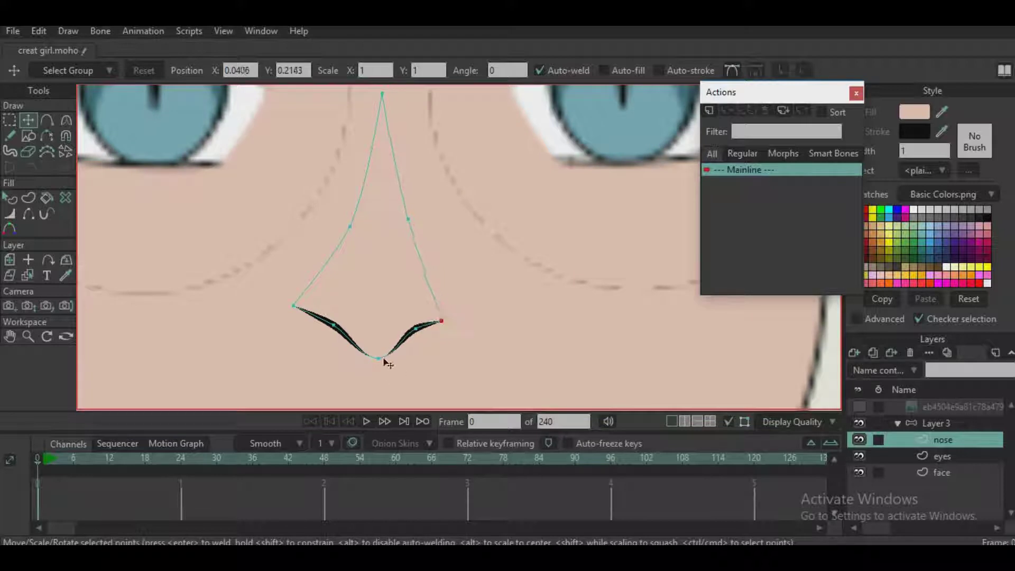
pyautogui.moveTo(295, 306); pyautogui.dragTo(345, 327)
pyautogui.moveTo(421, 336); pyautogui.dragTo(452, 324)
# Compare the narrowed nose with the reference image and check its proportions on the whole face
pyautogui.scroll(-5, 429, 345)
pyautogui.click(858, 407)
pyautogui.click(857, 409)
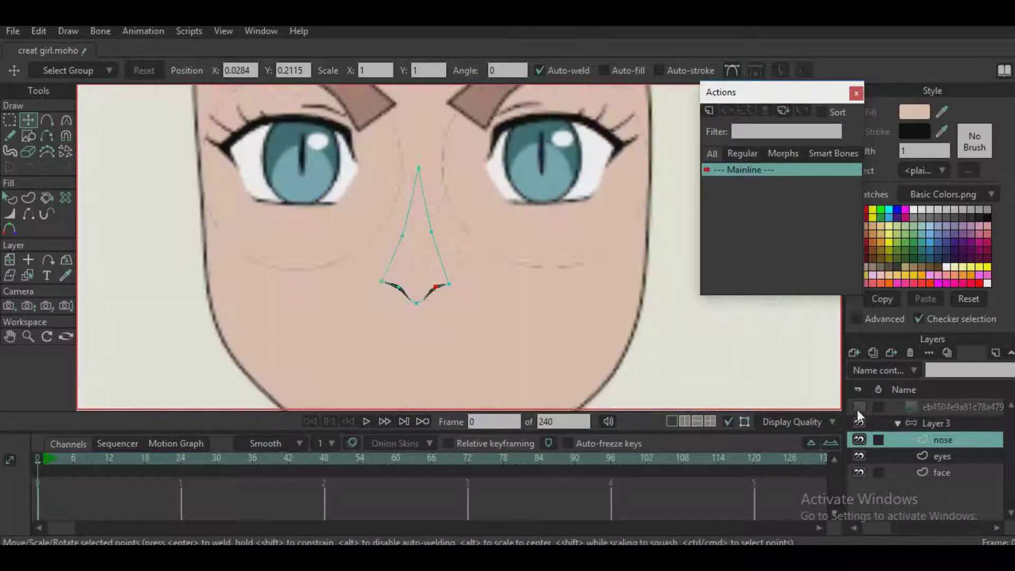
pyautogui.click(857, 409)
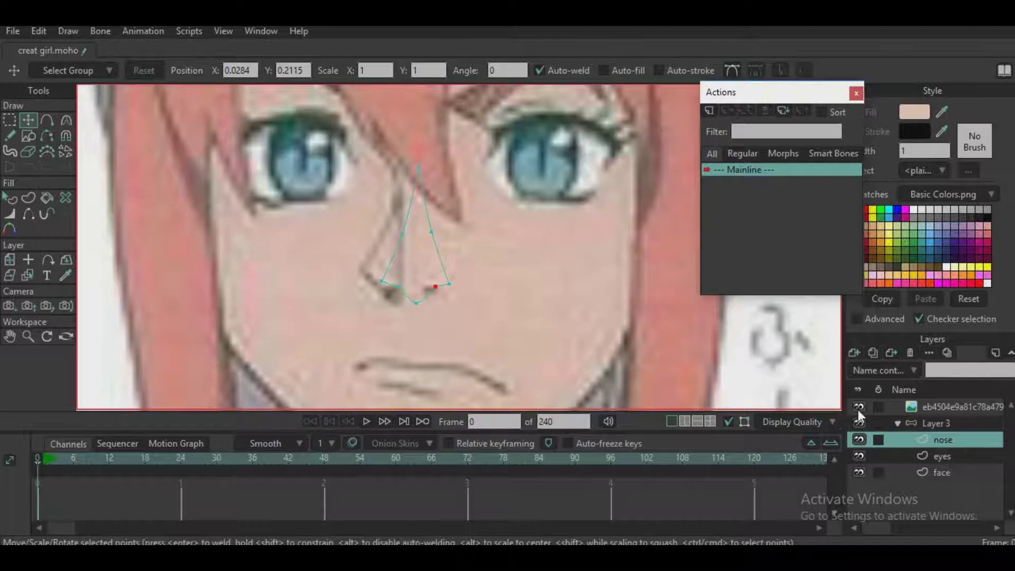
pyautogui.click(857, 409)
pyautogui.moveTo(467, 367); pyautogui.dragTo(468, 284)
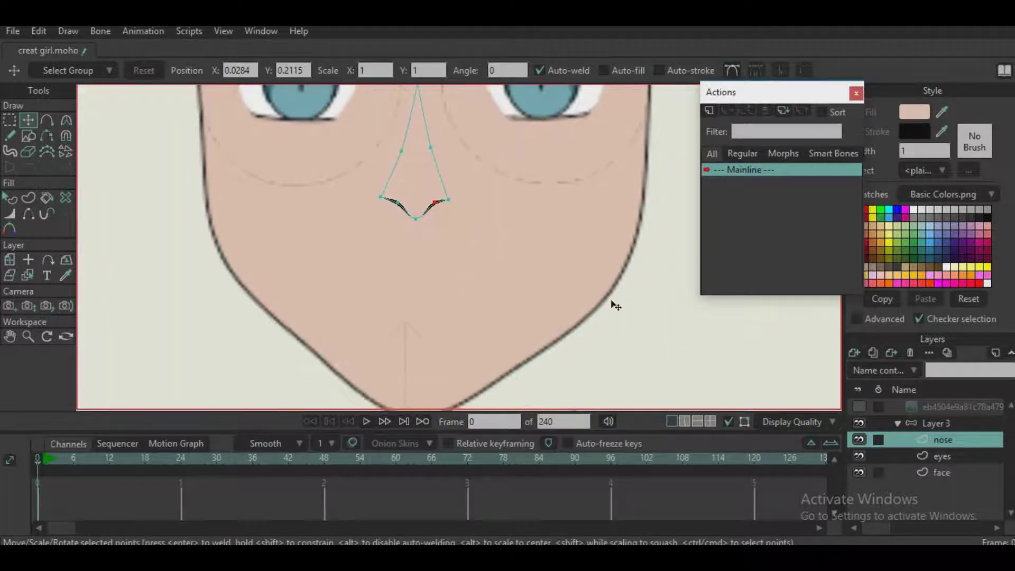
pyautogui.scroll(-5, 457, 346)
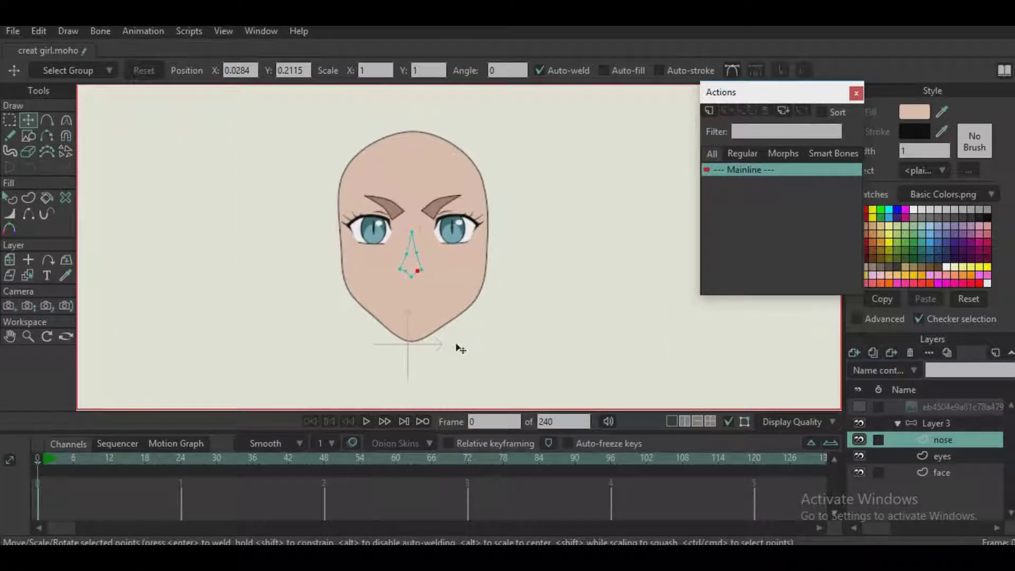
# Add a vector layer above the nose layer and name it mouth
pyautogui.click(852, 353)
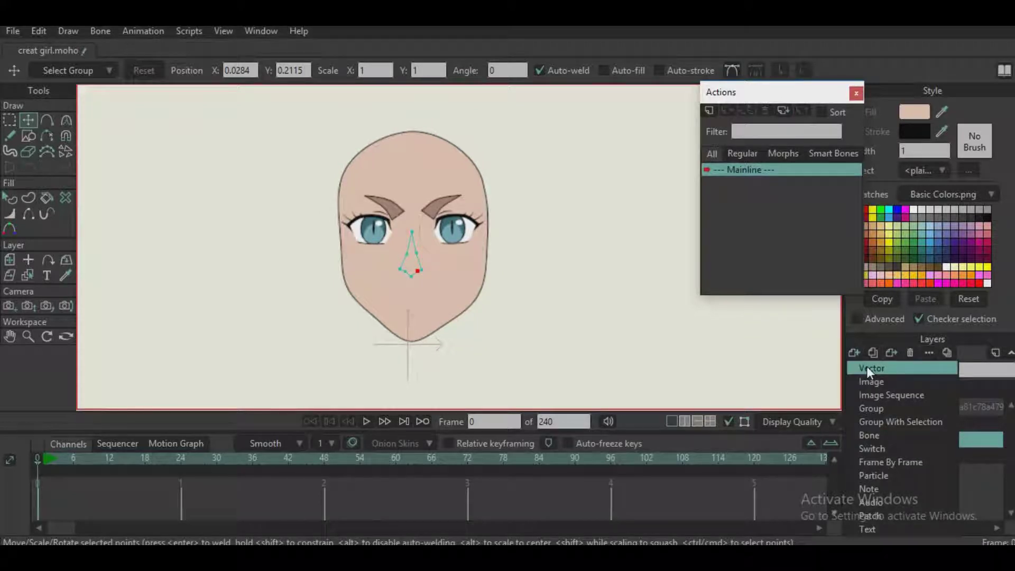
pyautogui.click(866, 367)
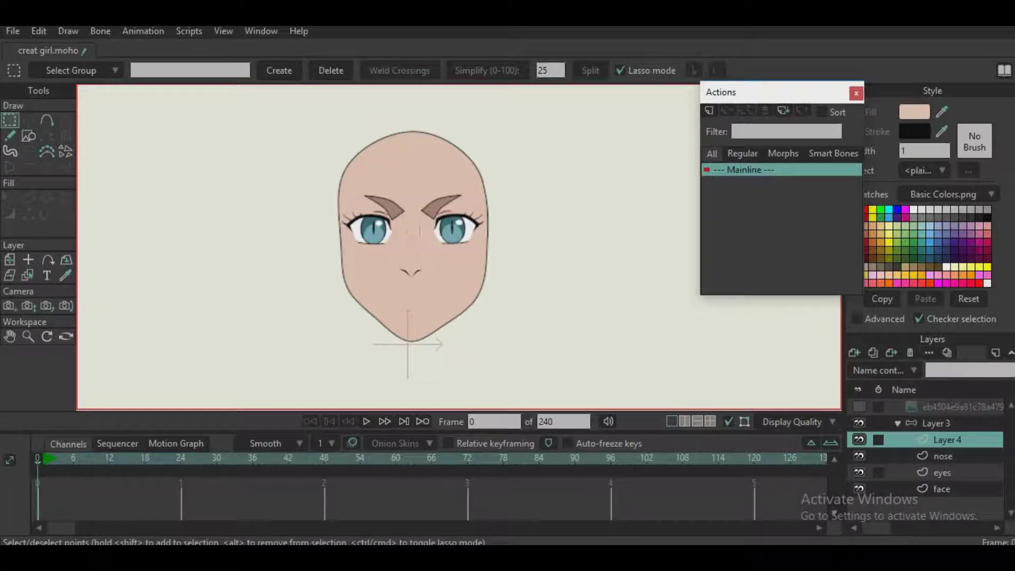
pyautogui.click(394, 557)
pyautogui.moveTo(455, 300); pyautogui.dragTo(462, 162)
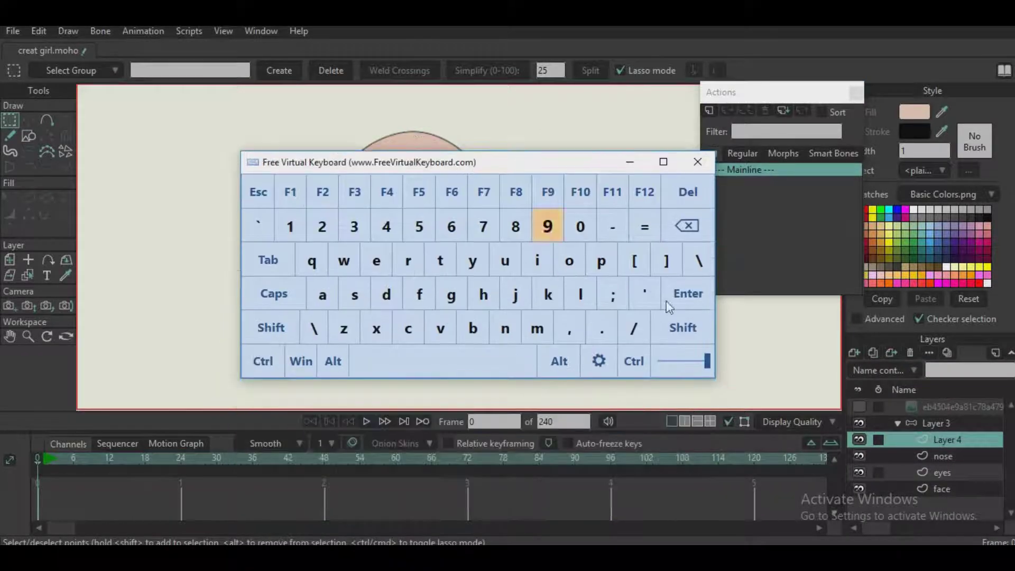
pyautogui.doubleClick(950, 449)
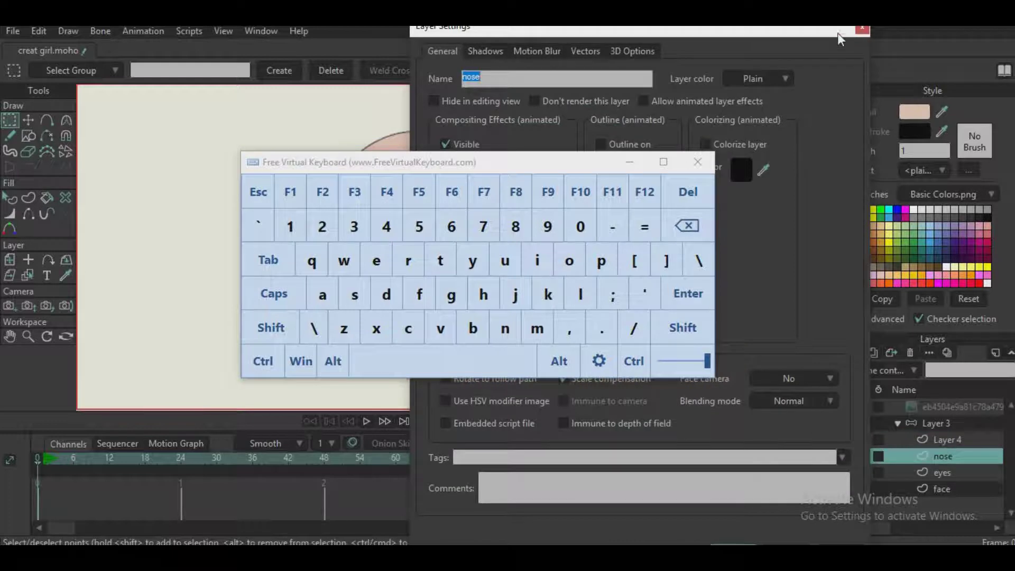
pyautogui.click(867, 32)
pyautogui.doubleClick(951, 441)
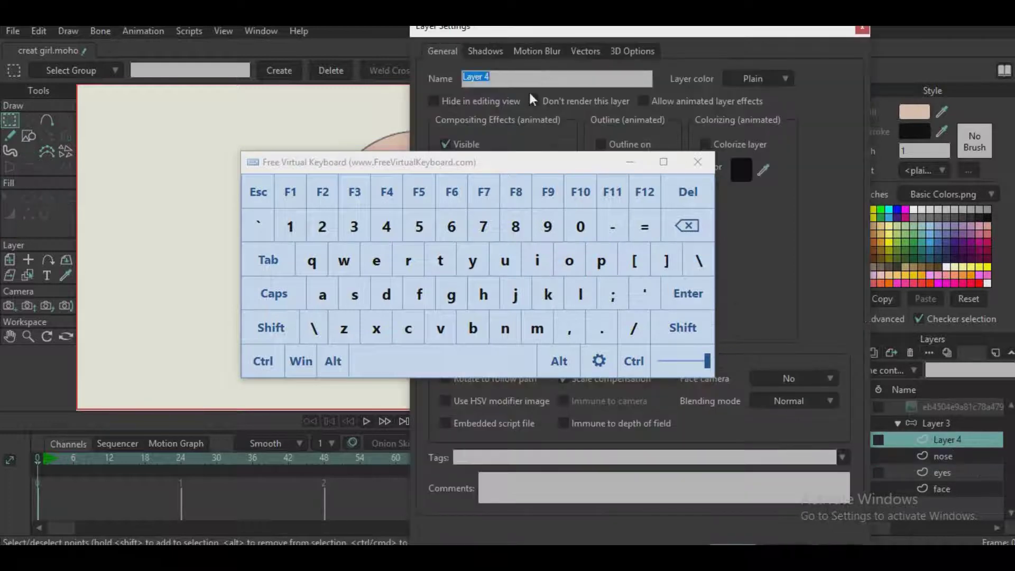
pyautogui.click(537, 328)
pyautogui.click(569, 261)
pyautogui.click(504, 261)
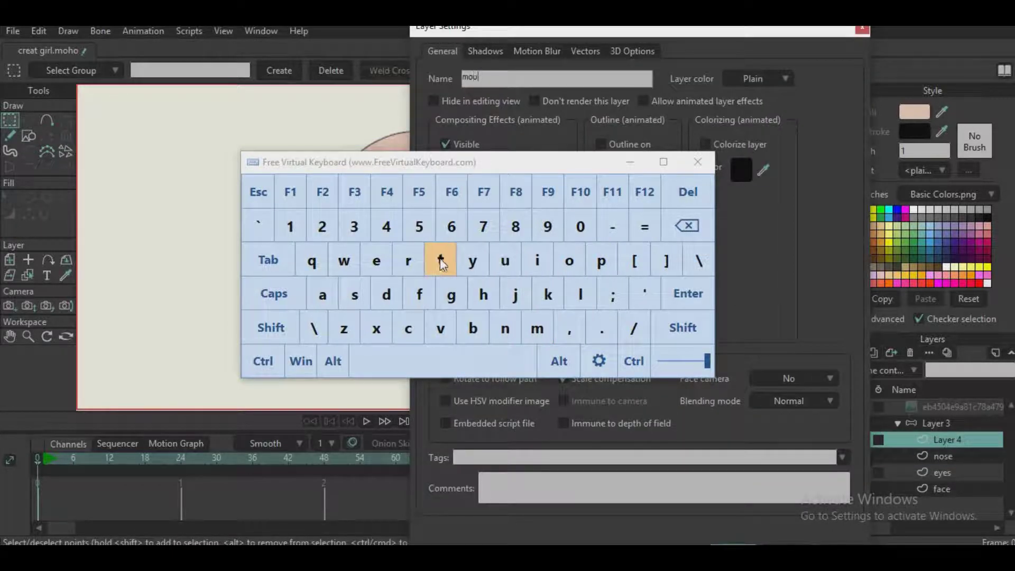
pyautogui.click(440, 261)
pyautogui.click(483, 294)
pyautogui.click(687, 293)
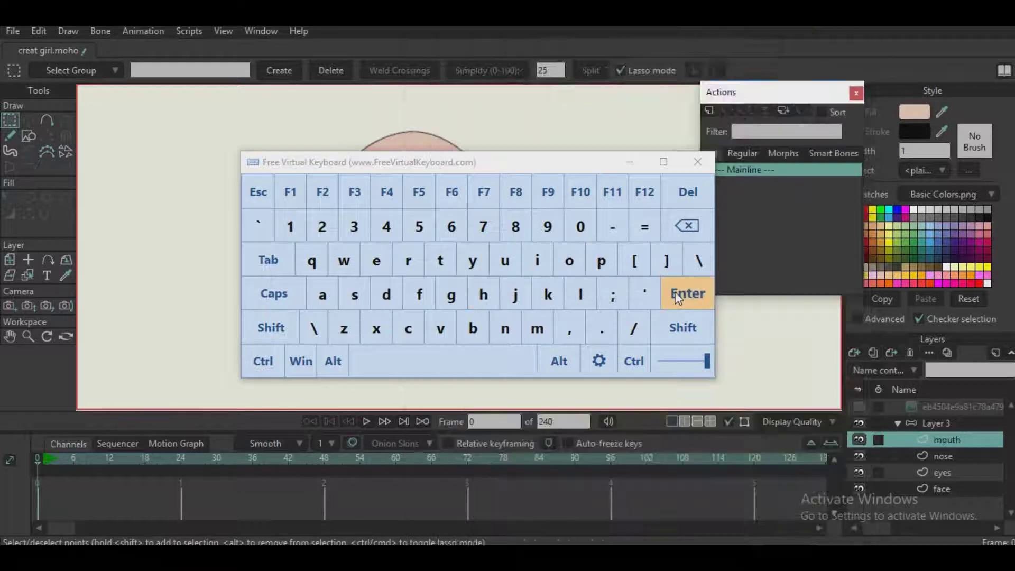
pyautogui.click(630, 162)
# Draw an oval for the open mouth between the nose and the chin on the mouth layer
pyautogui.scroll(5, 460, 264)
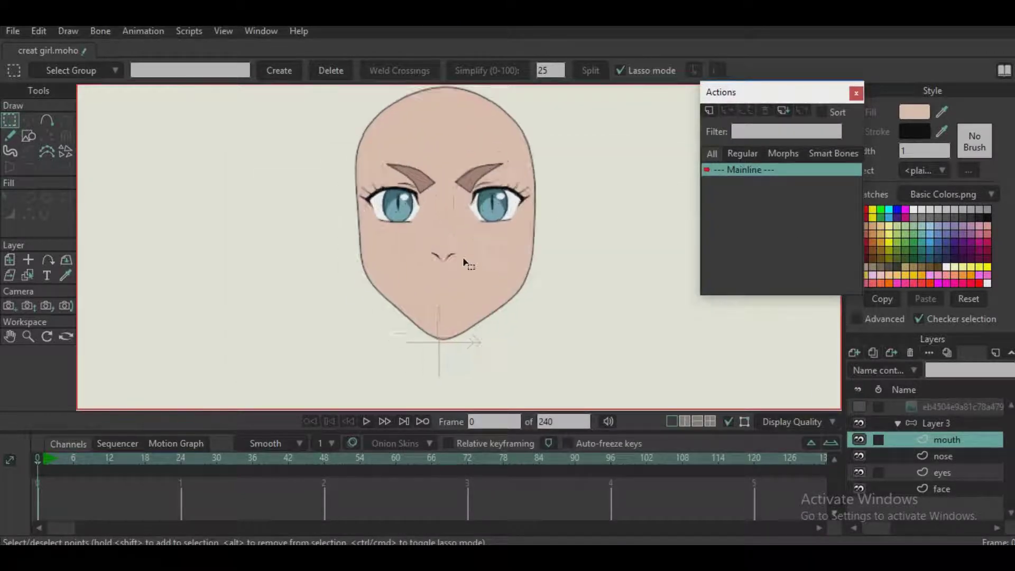
pyautogui.click(29, 137)
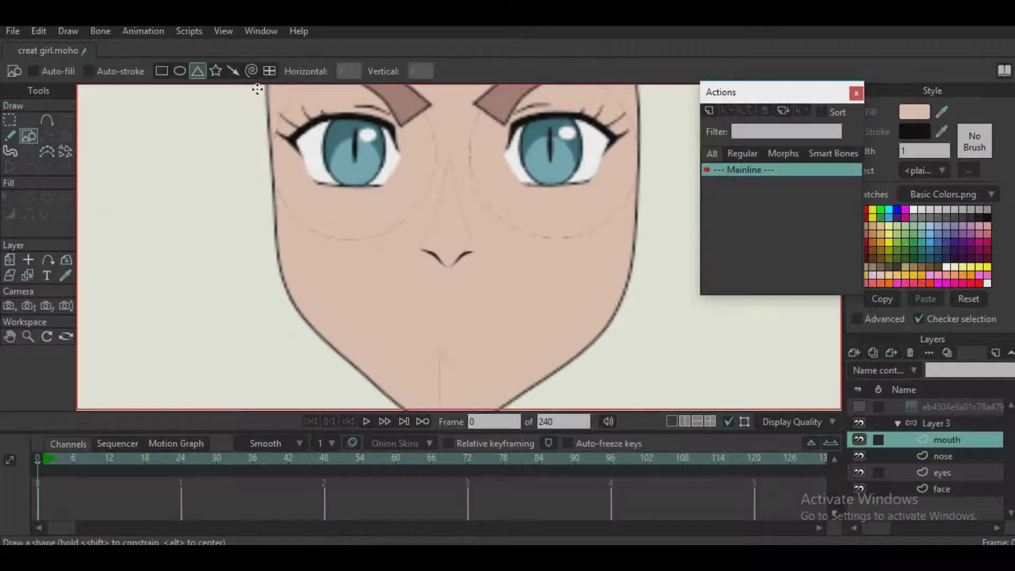
pyautogui.click(181, 73)
pyautogui.moveTo(393, 253); pyautogui.dragTo(369, 208)
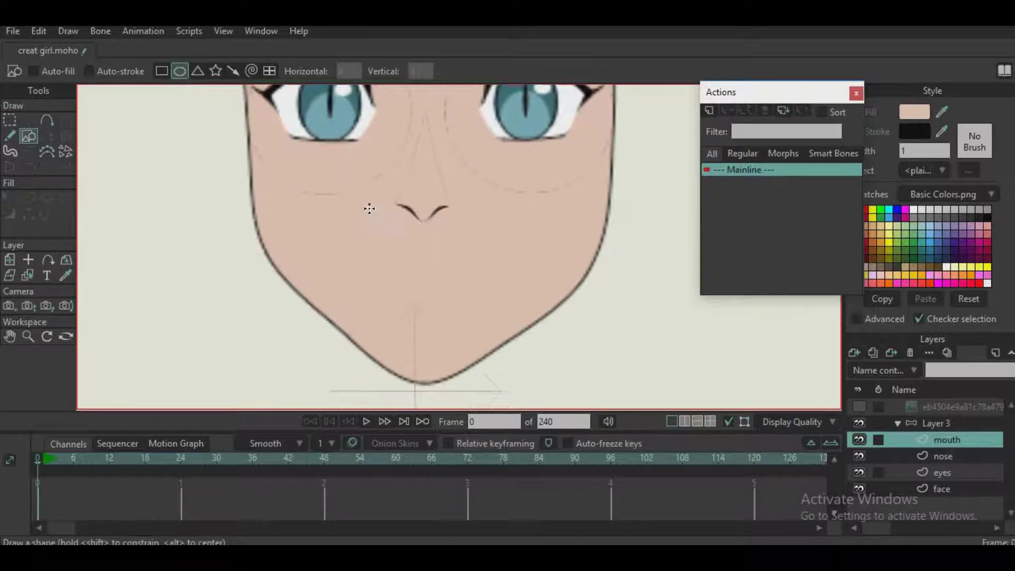
pyautogui.scroll(4, 389, 233)
pyautogui.moveTo(456, 267); pyautogui.dragTo(394, 242)
pyautogui.moveTo(314, 218); pyautogui.dragTo(452, 323)
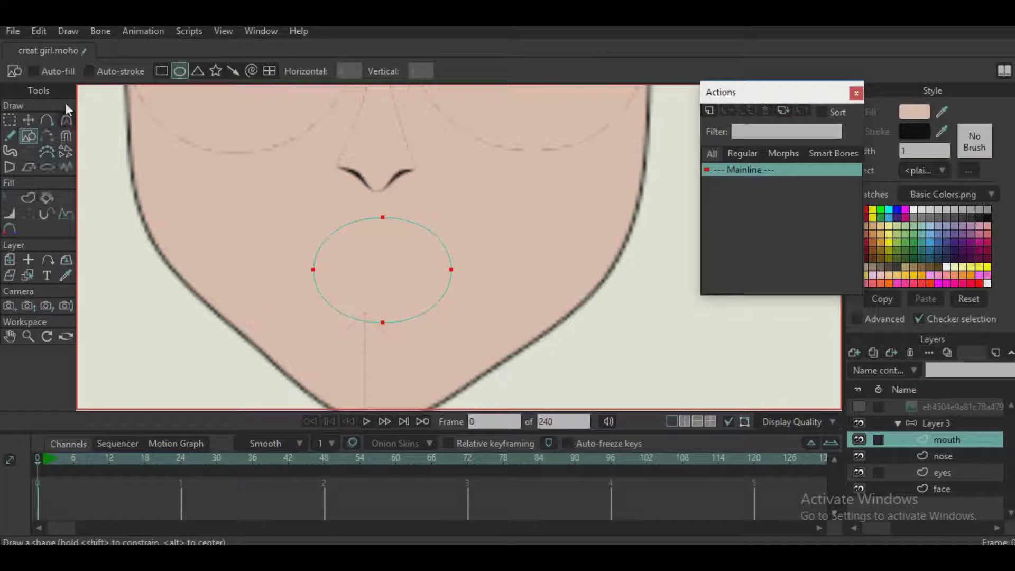
# Move the mouth oval up and slightly left so it sits centred just beneath the nose tip
pyautogui.click(30, 120)
pyautogui.moveTo(362, 267); pyautogui.dragTo(407, 279)
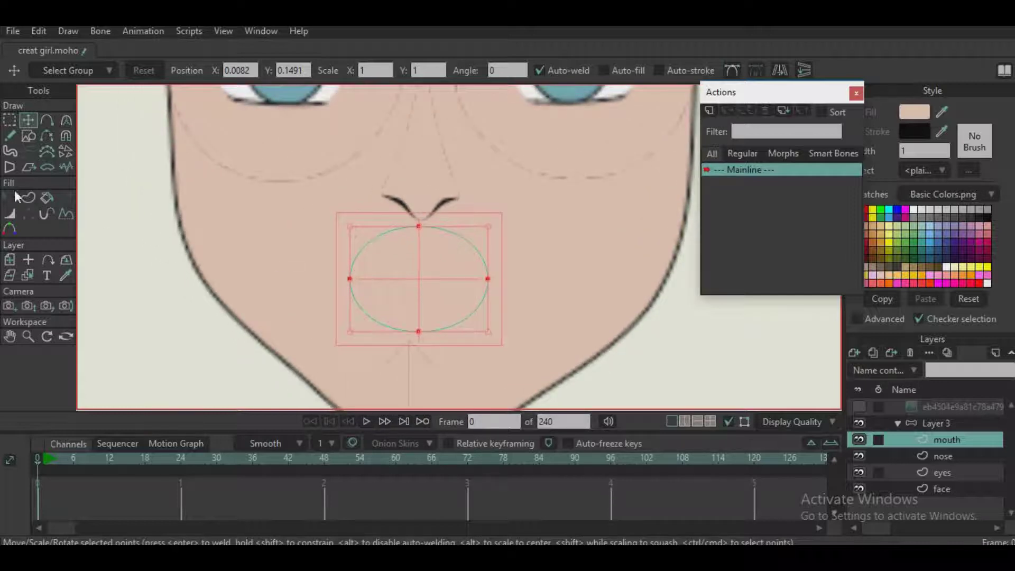
pyautogui.click(35, 133)
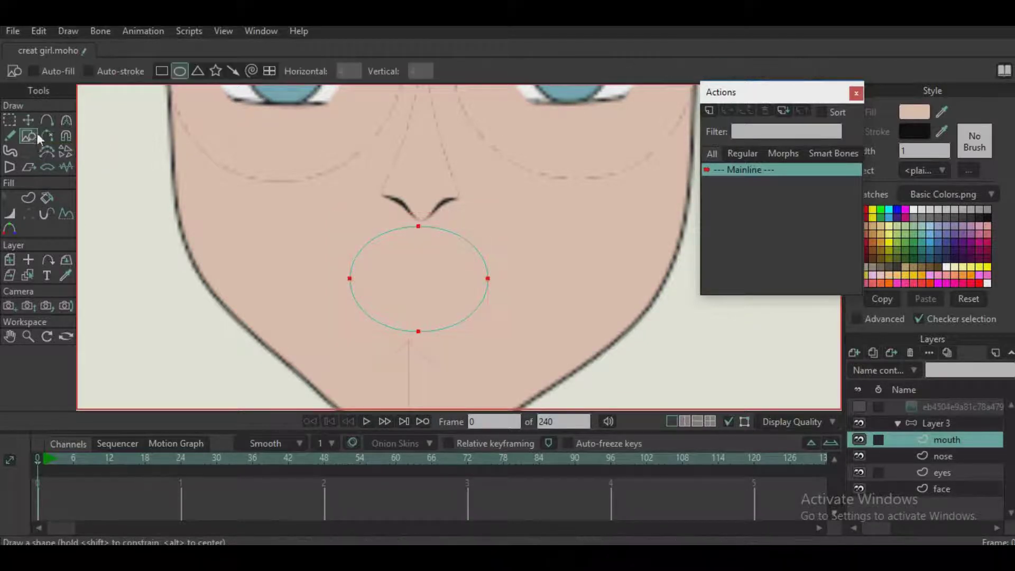
pyautogui.moveTo(411, 268)
pyautogui.mouseDown()
pyautogui.moveTo(389, 239)
pyautogui.moveTo(410, 263)
pyautogui.mouseUp()
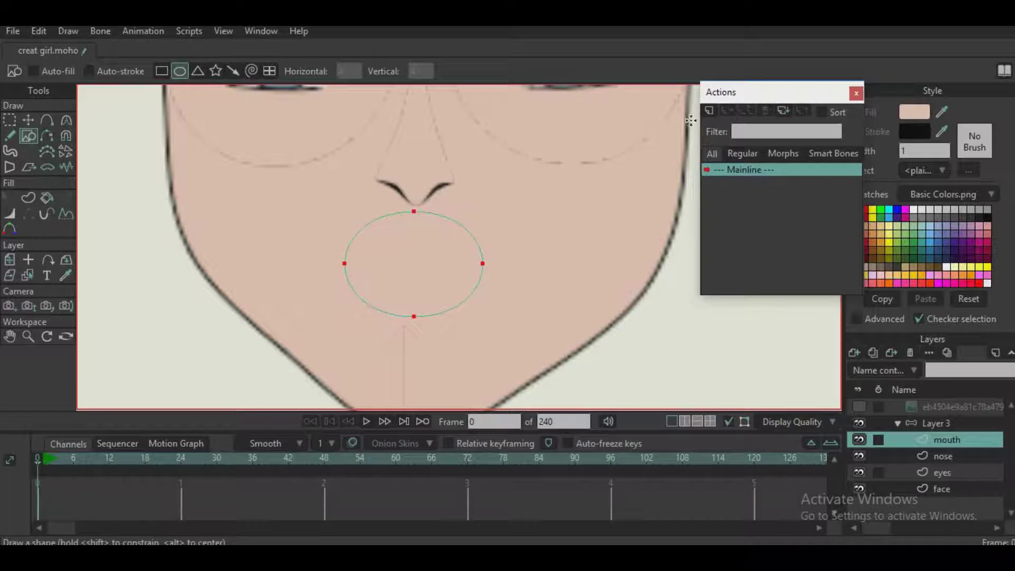
# Fill the mouth oval with dark red and reduce its outline's line width to 0 percent
pyautogui.moveTo(736, 101); pyautogui.dragTo(715, 106)
pyautogui.click(865, 259)
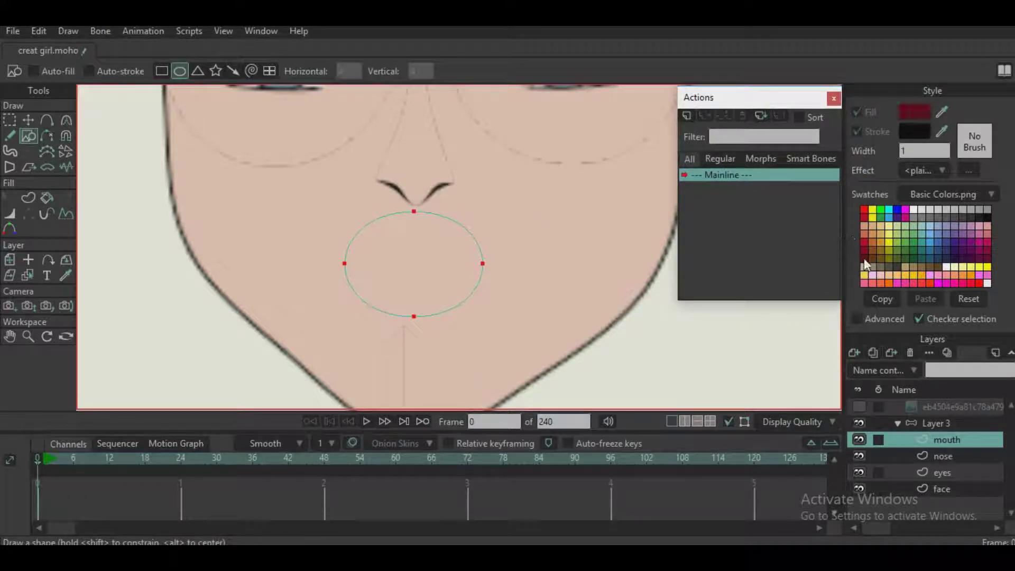
pyautogui.click(46, 198)
pyautogui.click(384, 240)
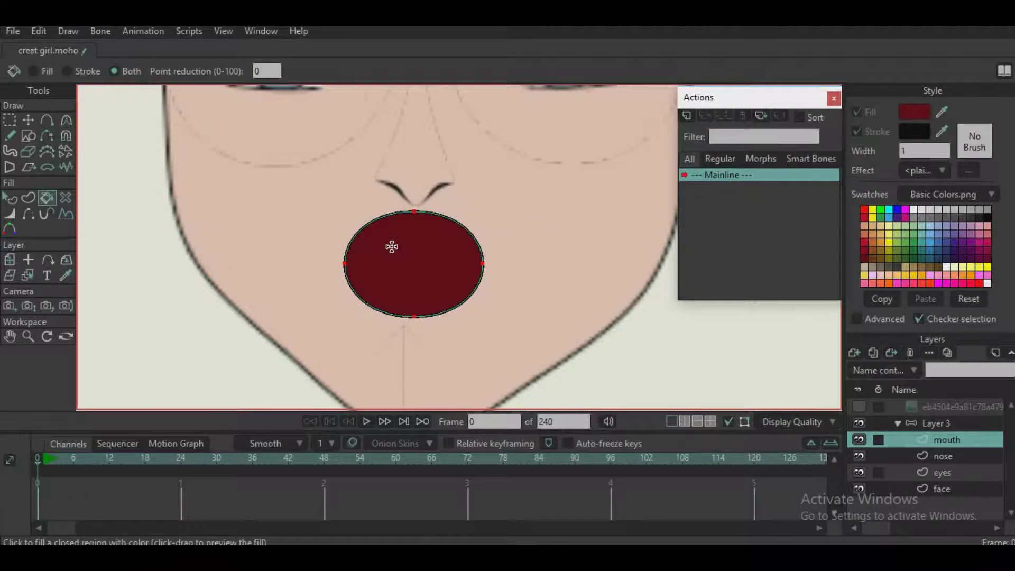
pyautogui.moveTo(391, 246); pyautogui.dragTo(361, 276)
pyautogui.click(10, 214)
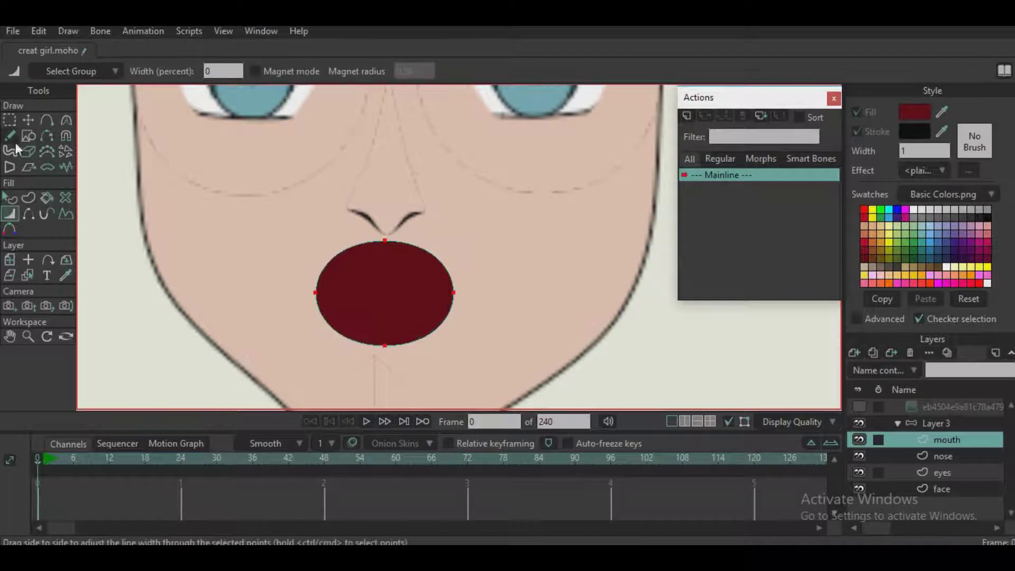
# Recolour the mouth shape's fill with the slightly brighter dark red swatch
pyautogui.click(10, 198)
pyautogui.click(378, 296)
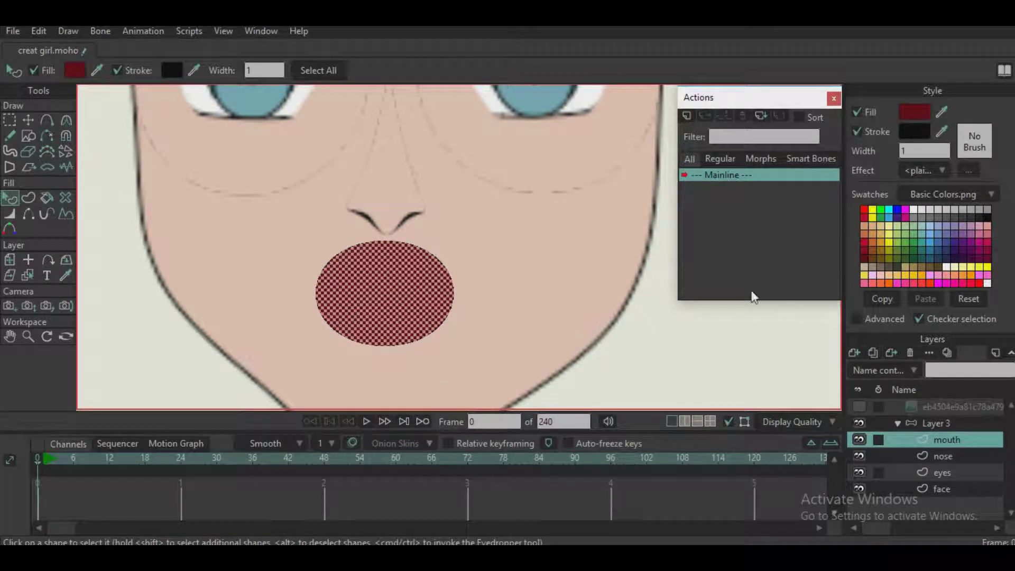
pyautogui.click(865, 248)
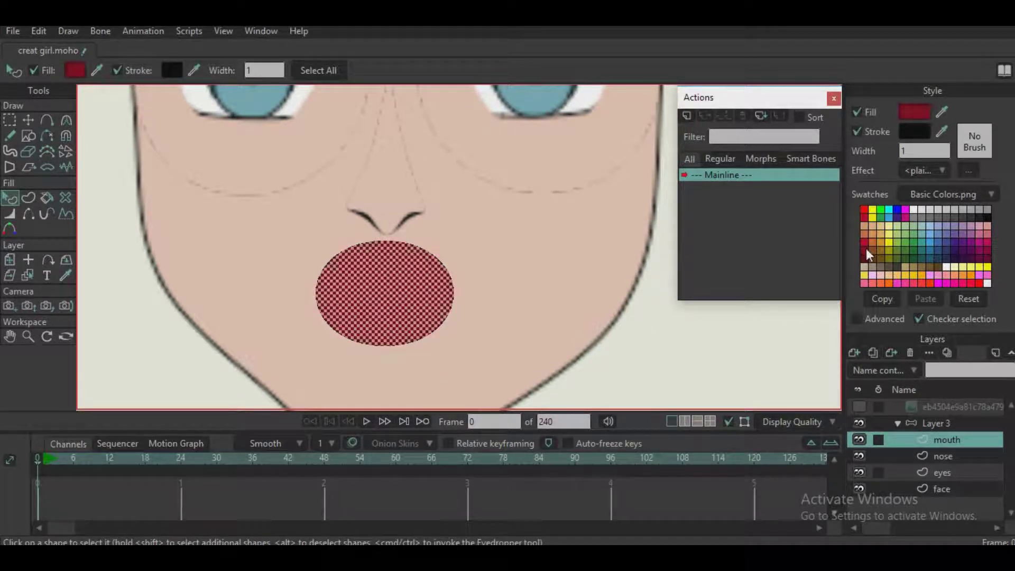
pyautogui.click(610, 390)
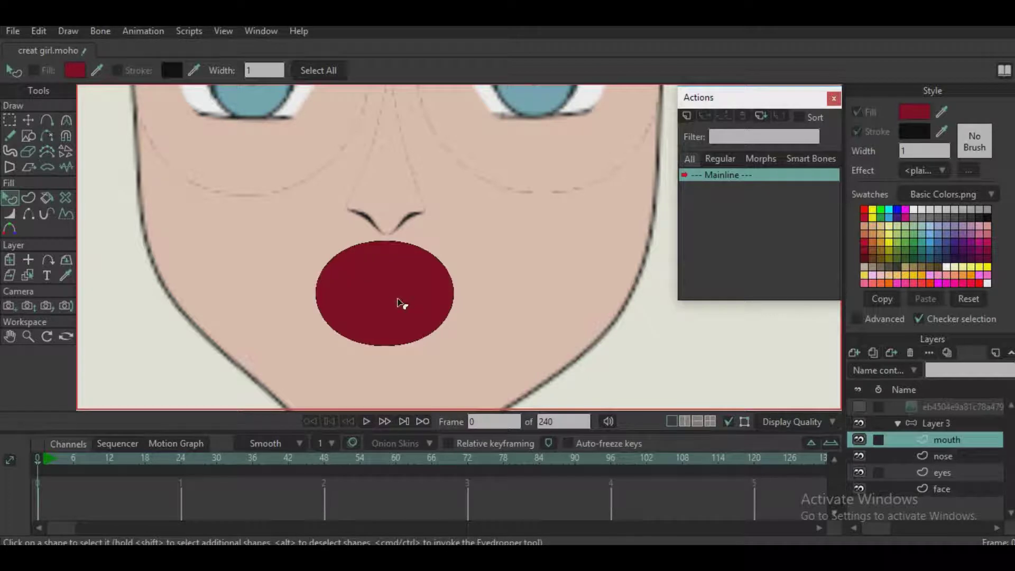
# Draw a small circle for the tongue inside the mouth oval and fill it with bright red
pyautogui.click(28, 136)
pyautogui.moveTo(388, 265)
pyautogui.mouseDown()
pyautogui.moveTo(388, 243)
pyautogui.moveTo(403, 335)
pyautogui.moveTo(436, 345)
pyautogui.mouseUp()
pyautogui.scroll(4, 387, 247)
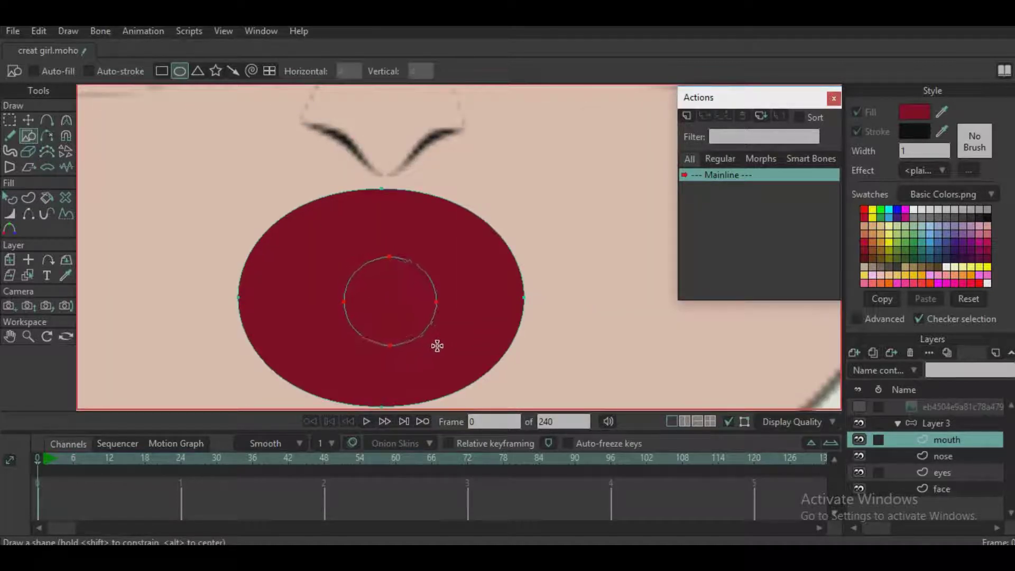
pyautogui.click(46, 198)
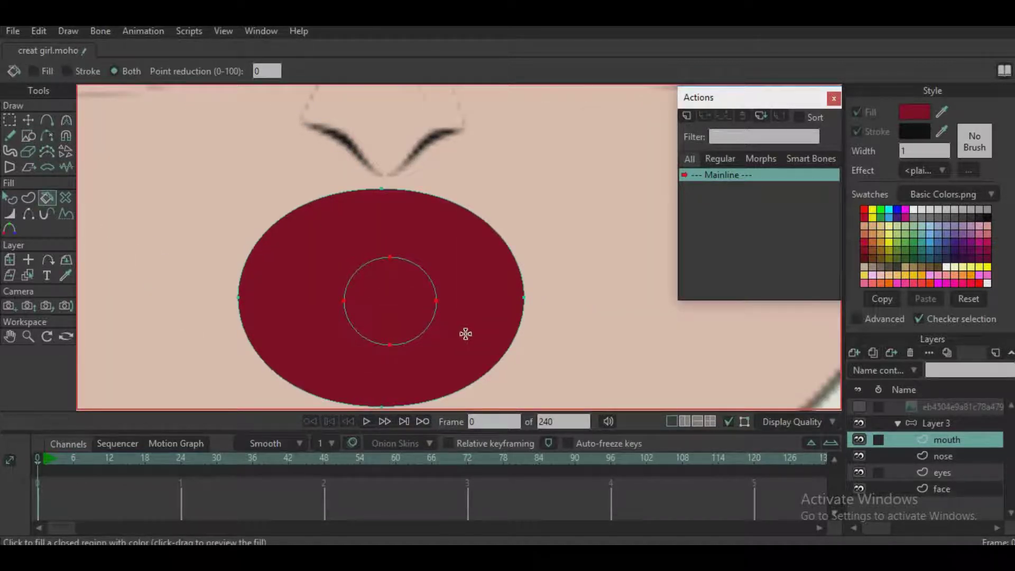
pyautogui.click(864, 243)
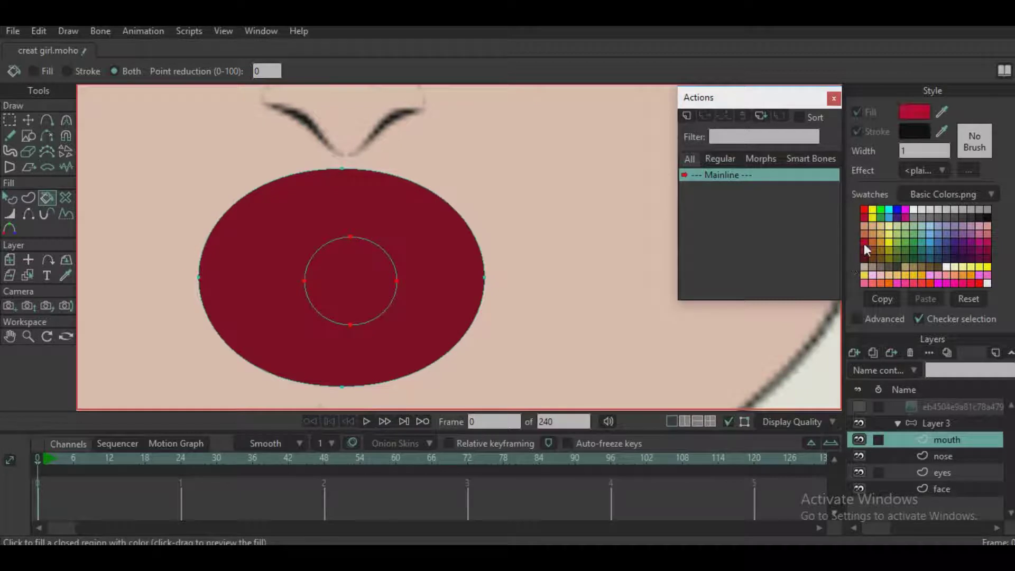
pyautogui.click(367, 294)
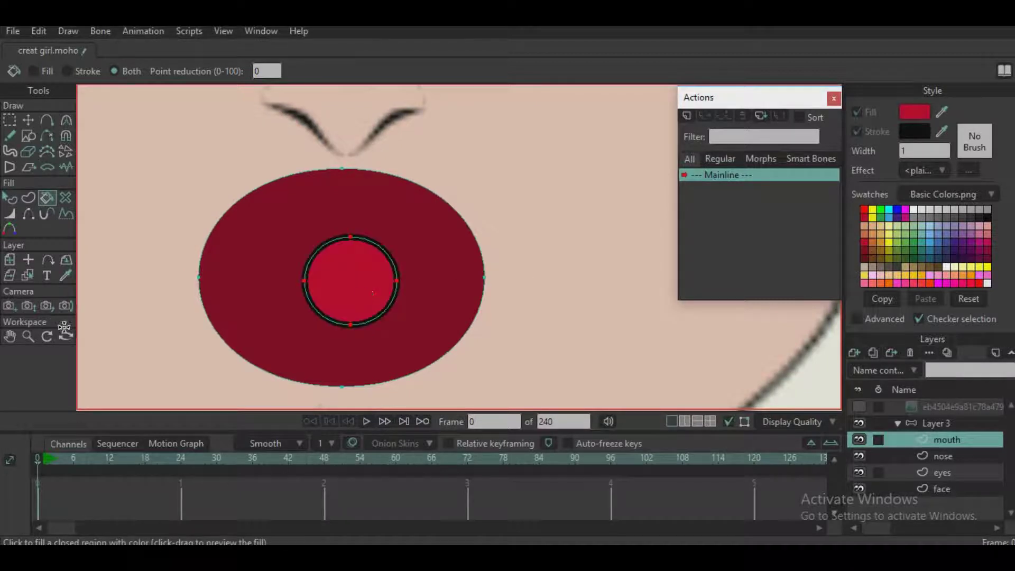
# Reshape the tongue circle into a wide, flattened bean shape with a slightly dipped top, resting on the bottom edge of the mouth
pyautogui.click(10, 213)
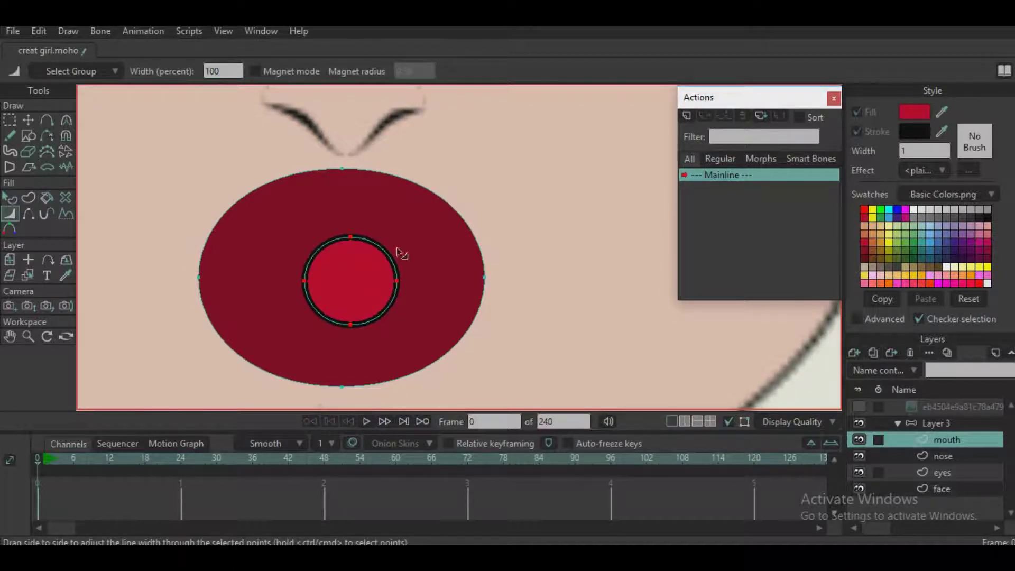
pyautogui.click(28, 121)
pyautogui.moveTo(306, 240); pyautogui.dragTo(386, 210)
pyautogui.scroll(3, 418, 259)
pyautogui.moveTo(423, 325); pyautogui.dragTo(453, 255)
pyautogui.scroll(-3, 450, 256)
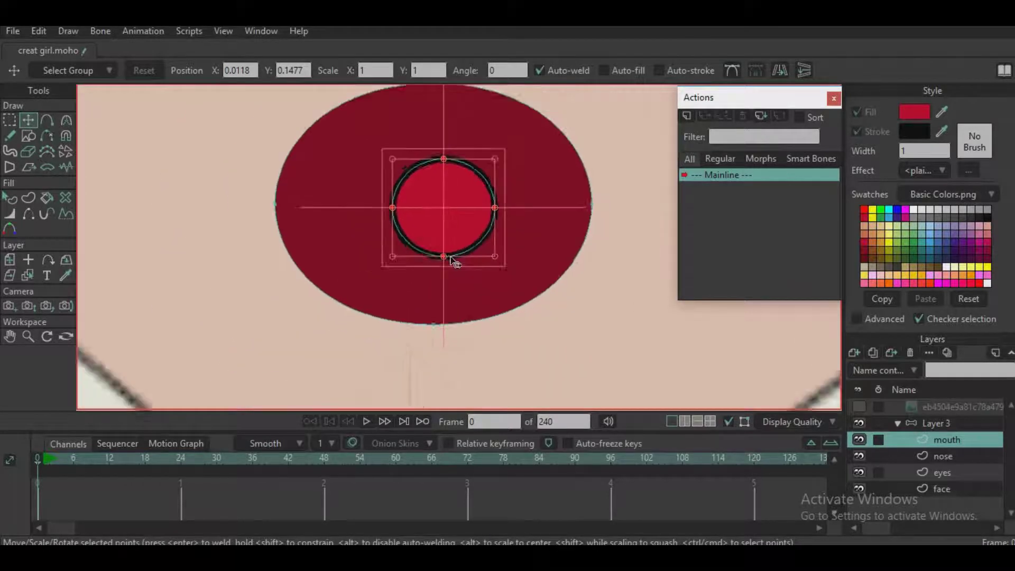
pyautogui.click(445, 257)
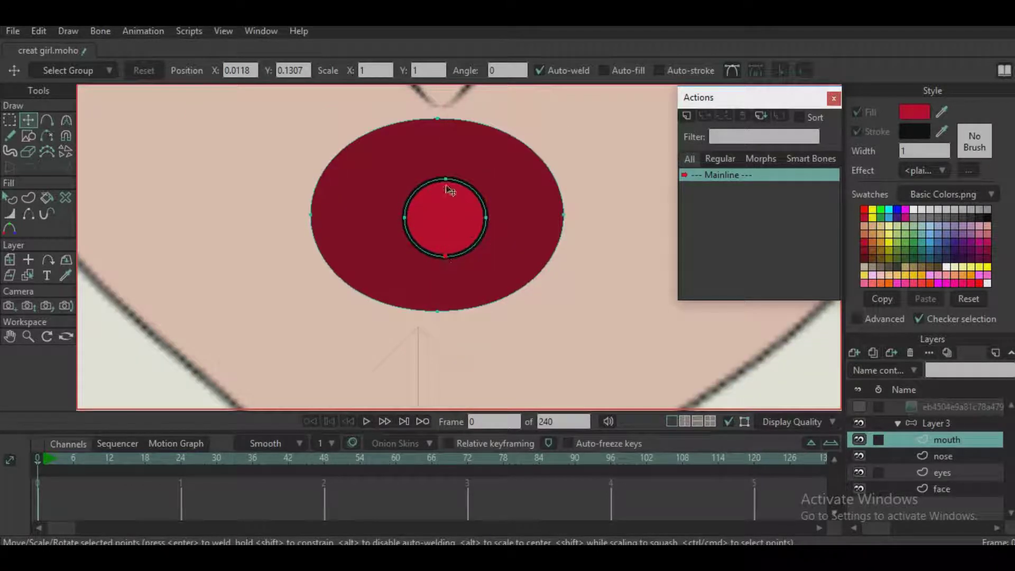
pyautogui.moveTo(445, 180); pyautogui.dragTo(485, 268)
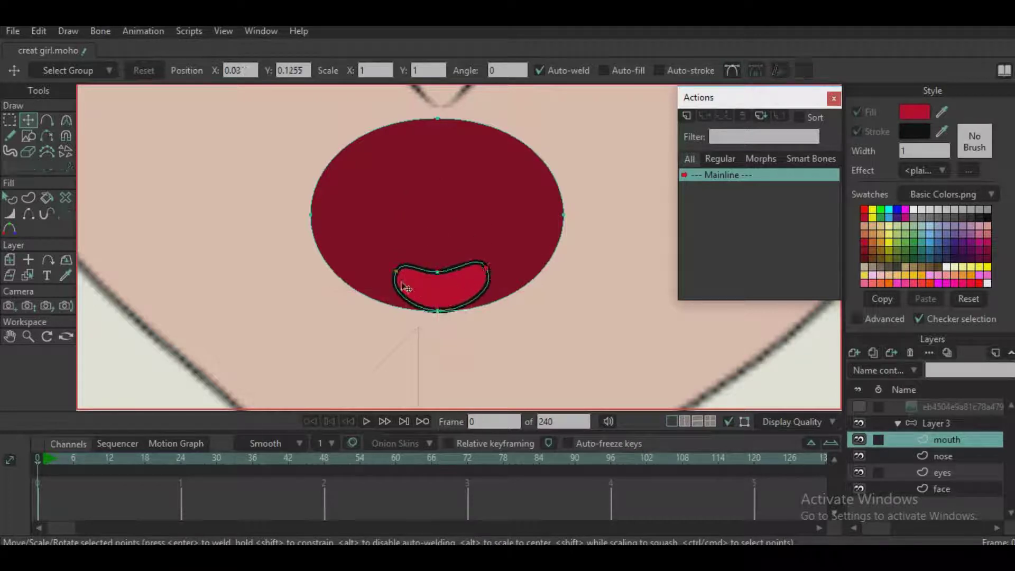
pyautogui.moveTo(405, 286)
pyautogui.mouseDown()
pyautogui.moveTo(407, 277)
pyautogui.moveTo(449, 266)
pyautogui.moveTo(487, 273)
pyautogui.mouseUp()
# Draw a wide rectangle across the upper mouth for the teeth with white as fill colour, and add middle points to its long edges
pyautogui.click(29, 137)
pyautogui.moveTo(370, 167); pyautogui.dragTo(356, 177)
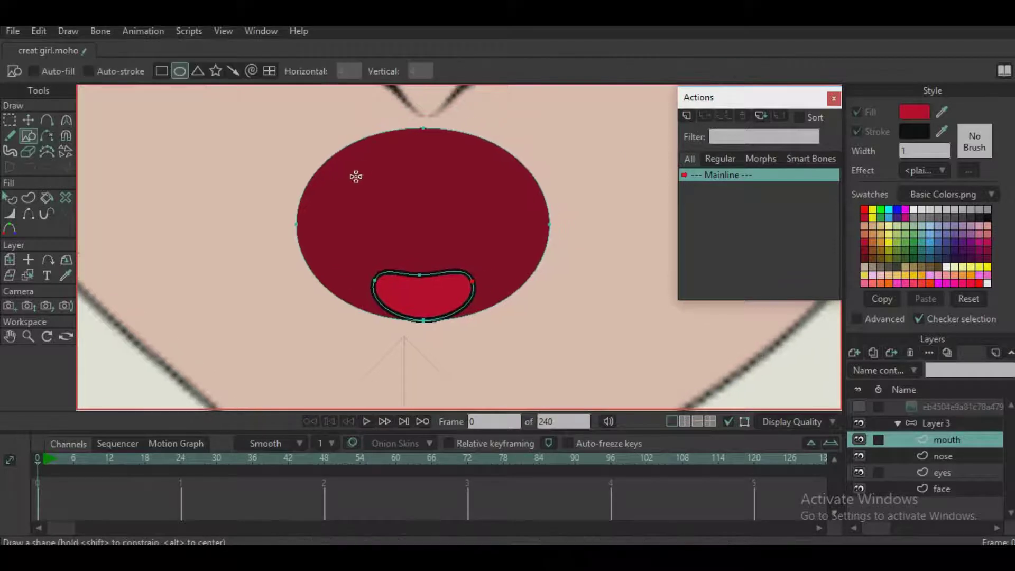
pyautogui.click(914, 209)
pyautogui.scroll(2, 359, 245)
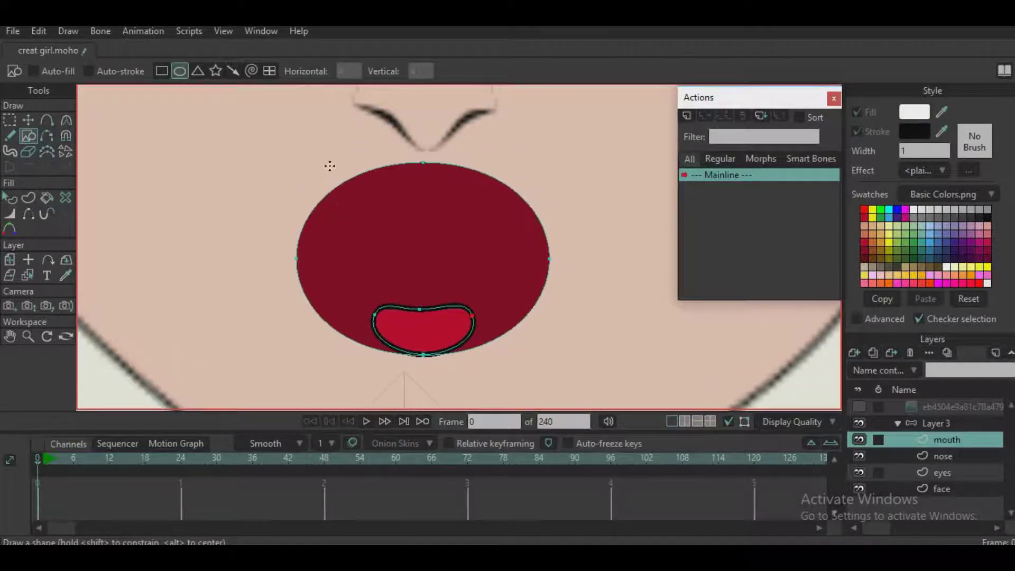
pyautogui.moveTo(330, 166); pyautogui.dragTo(360, 198)
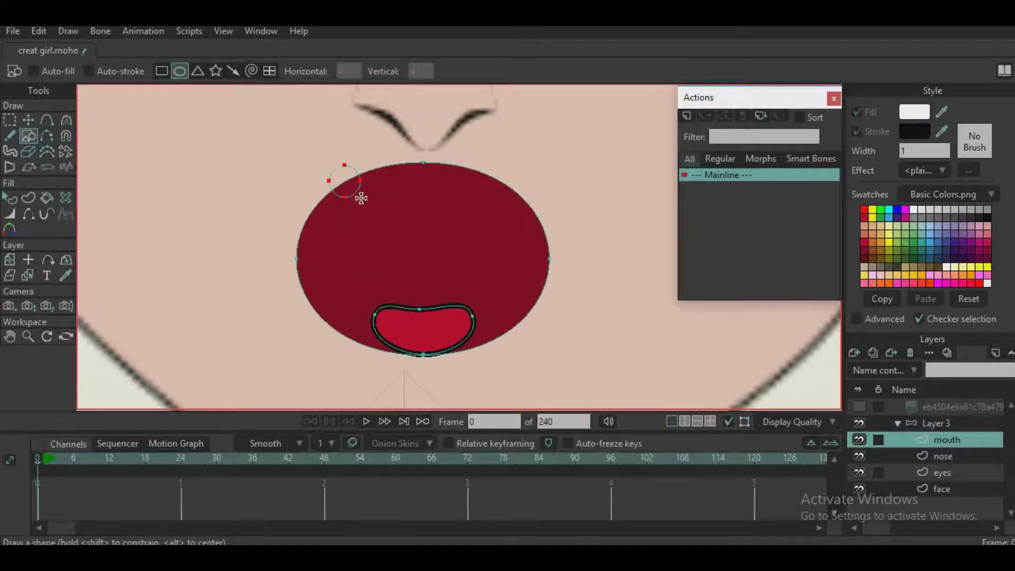
pyautogui.hotkey('ctrl', 'z')
pyautogui.click(164, 75)
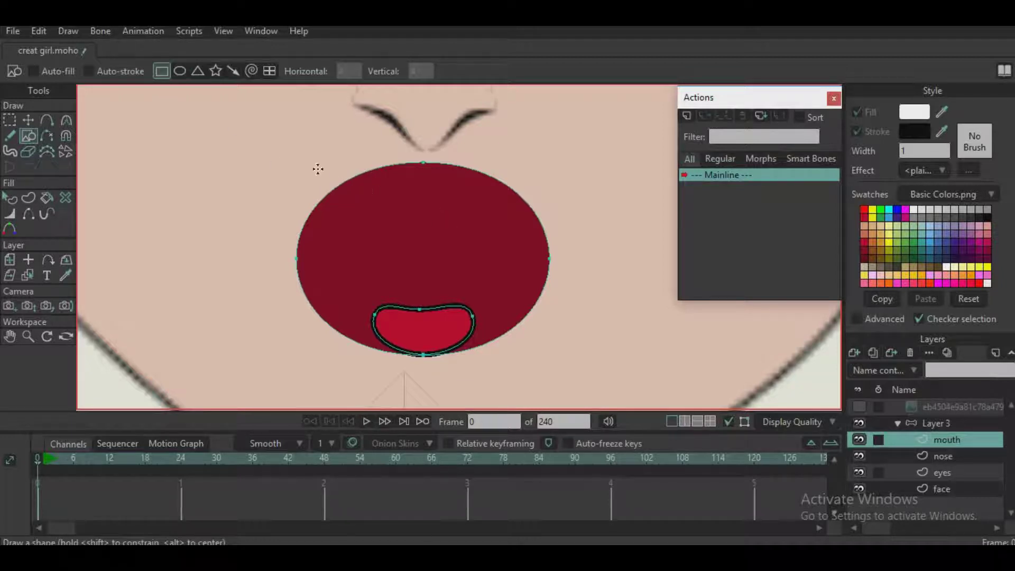
pyautogui.moveTo(318, 141)
pyautogui.mouseDown()
pyautogui.moveTo(351, 182)
pyautogui.moveTo(557, 223)
pyautogui.mouseUp()
pyautogui.click(46, 120)
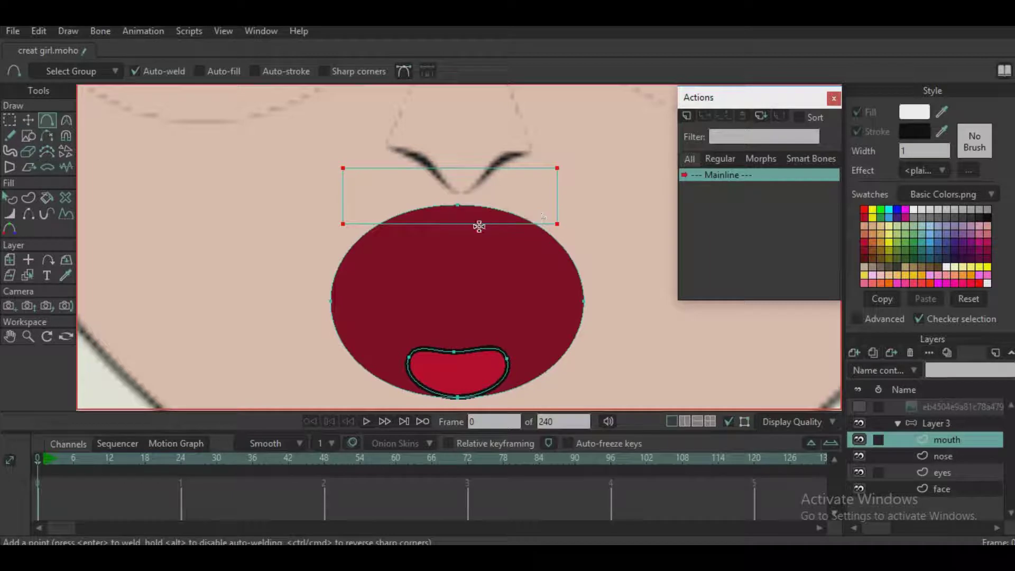
pyautogui.click(457, 222)
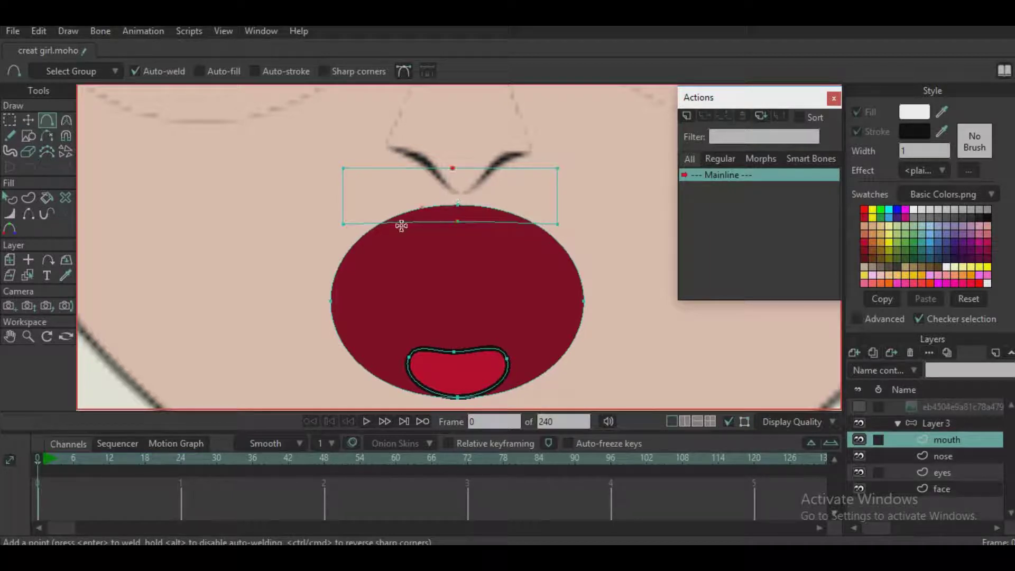
# Move the teeth rectangle down over the upper part of the mouth and create its white fill with a black outline
pyautogui.click(28, 120)
pyautogui.moveTo(457, 228); pyautogui.dragTo(389, 230)
pyautogui.click(362, 186)
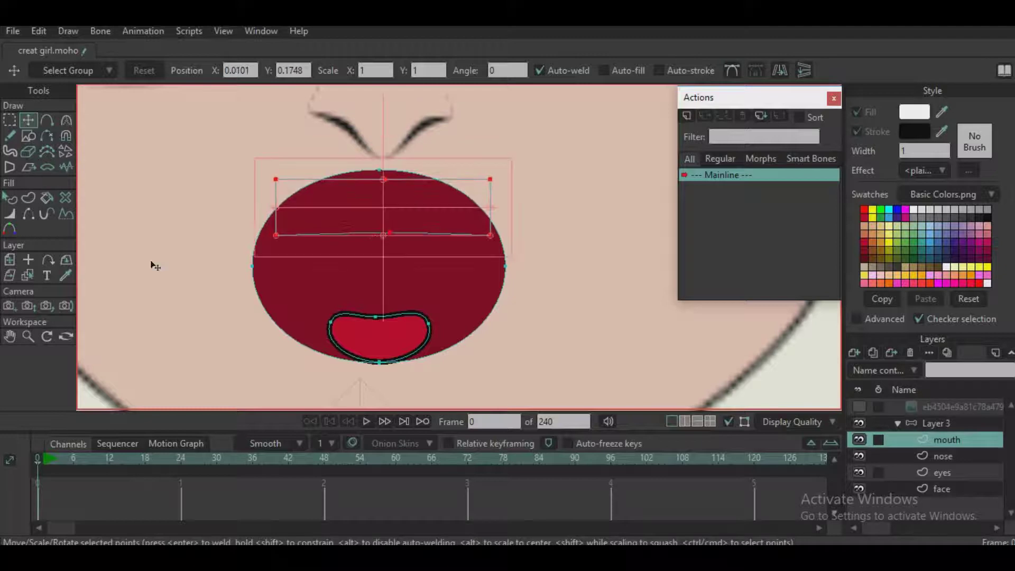
pyautogui.click(27, 196)
pyautogui.click(174, 75)
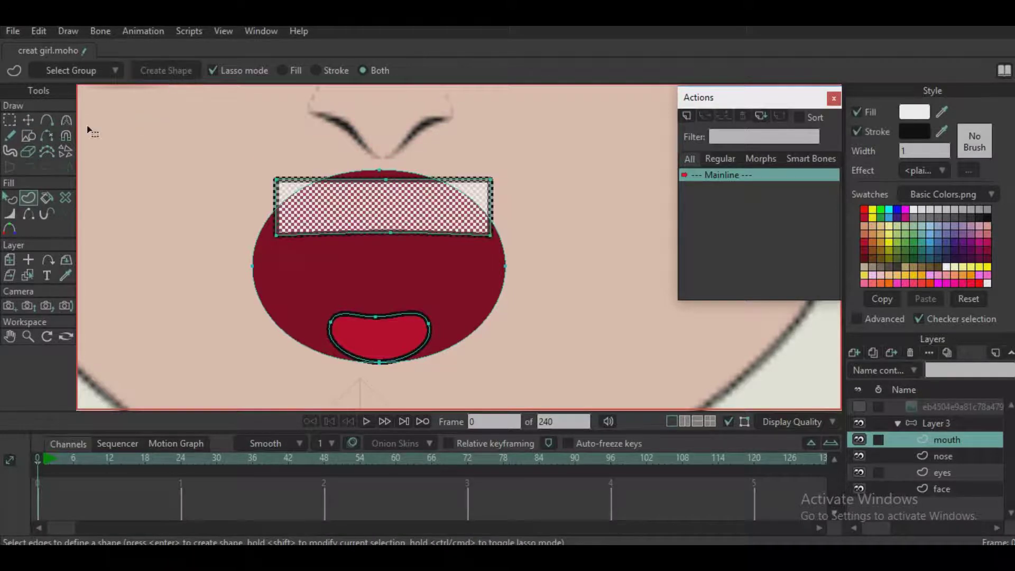
# Bow the upper teeth's long edges downward at their middle points, spread the lower left corner and lower both upper corners
pyautogui.click(26, 116)
pyautogui.moveTo(390, 232); pyautogui.dragTo(380, 247)
pyautogui.moveTo(387, 187); pyautogui.dragTo(386, 197)
pyautogui.moveTo(311, 233); pyautogui.dragTo(301, 239)
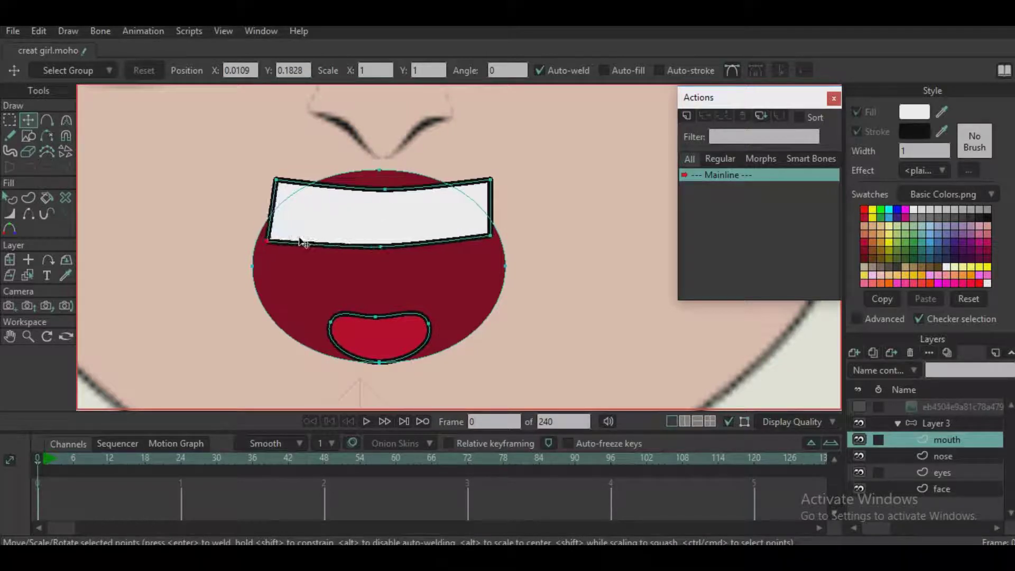
pyautogui.moveTo(285, 175); pyautogui.dragTo(285, 181)
pyautogui.moveTo(493, 178); pyautogui.dragTo(490, 186)
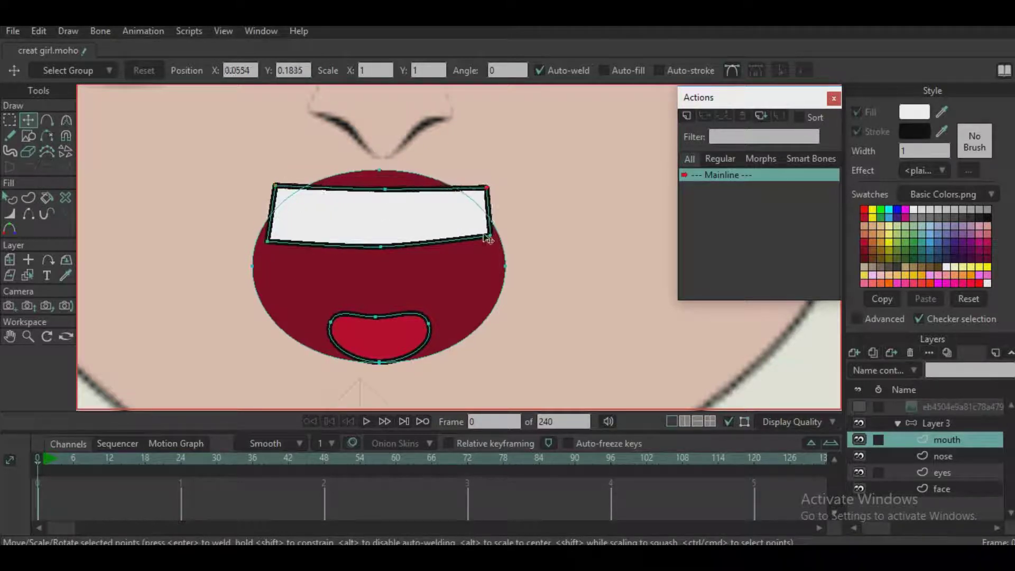
# Even out the upper teeth's lower corners and middle points to make the strip symmetrical, and nudge it into place
pyautogui.moveTo(484, 234); pyautogui.dragTo(485, 237)
pyautogui.moveTo(384, 250); pyautogui.dragTo(392, 251)
pyautogui.moveTo(288, 253); pyautogui.dragTo(293, 249)
pyautogui.moveTo(405, 248); pyautogui.dragTo(401, 248)
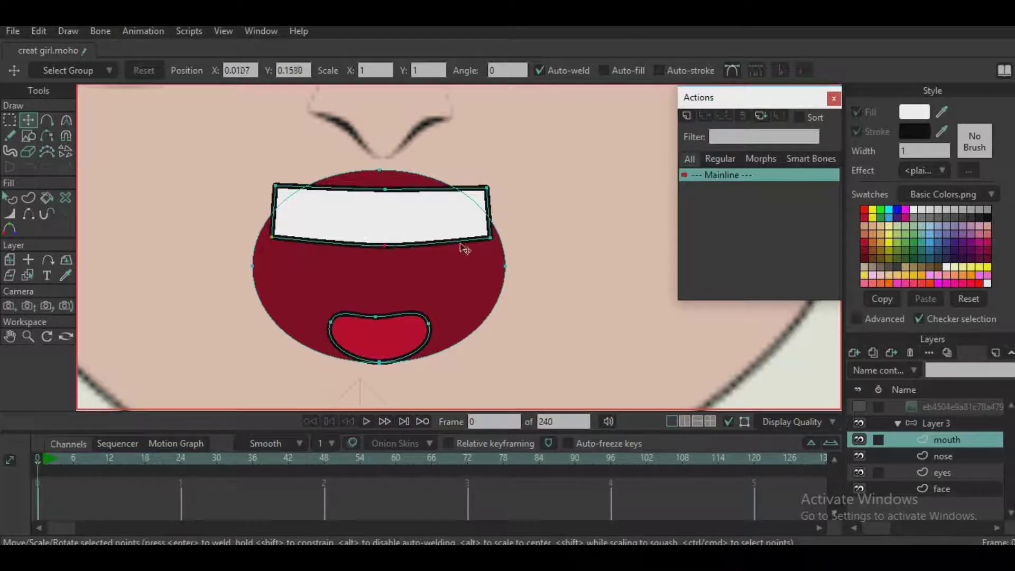
pyautogui.moveTo(473, 240); pyautogui.dragTo(476, 243)
pyautogui.moveTo(483, 187); pyautogui.dragTo(484, 187)
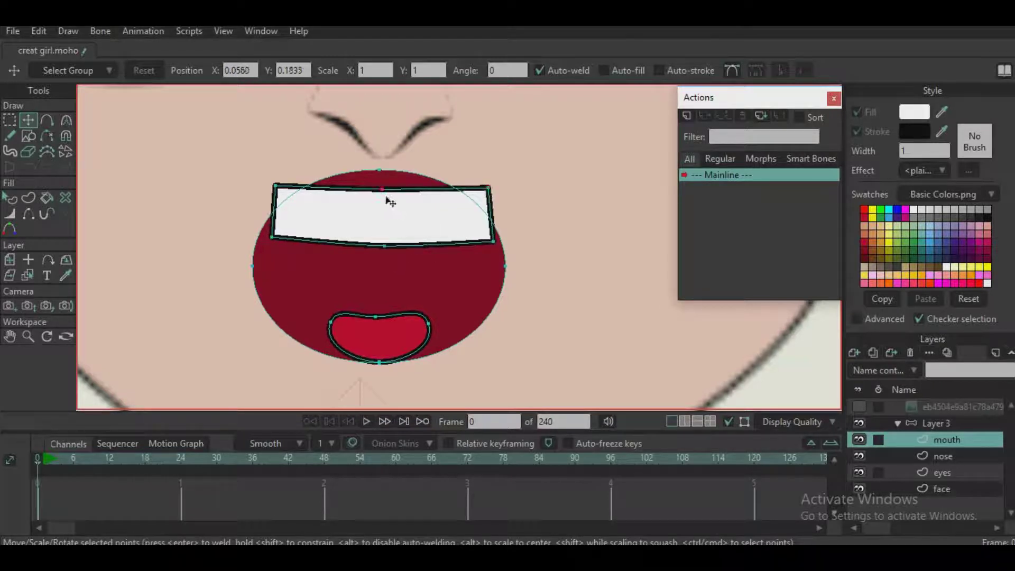
pyautogui.moveTo(395, 245); pyautogui.dragTo(393, 244)
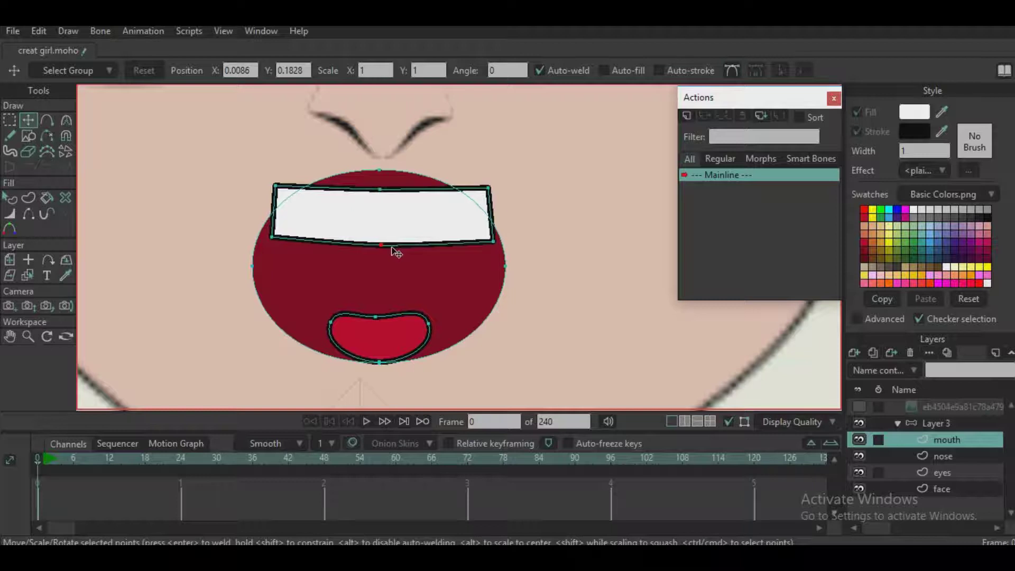
pyautogui.click(411, 244)
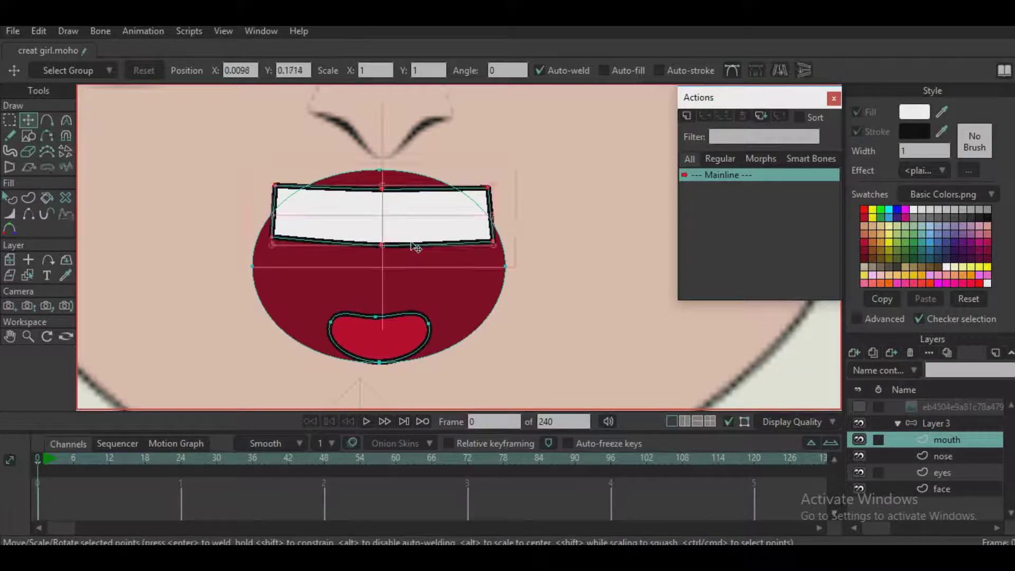
pyautogui.moveTo(411, 225); pyautogui.dragTo(409, 227)
# Copy the upper teeth shape and paste a duplicate using the Free Virtual Keyboard
pyautogui.moveTo(431, 342); pyautogui.dragTo(453, 333)
pyautogui.scroll(-5, 447, 331)
pyautogui.scroll(3, 441, 321)
pyautogui.scroll(3, 433, 287)
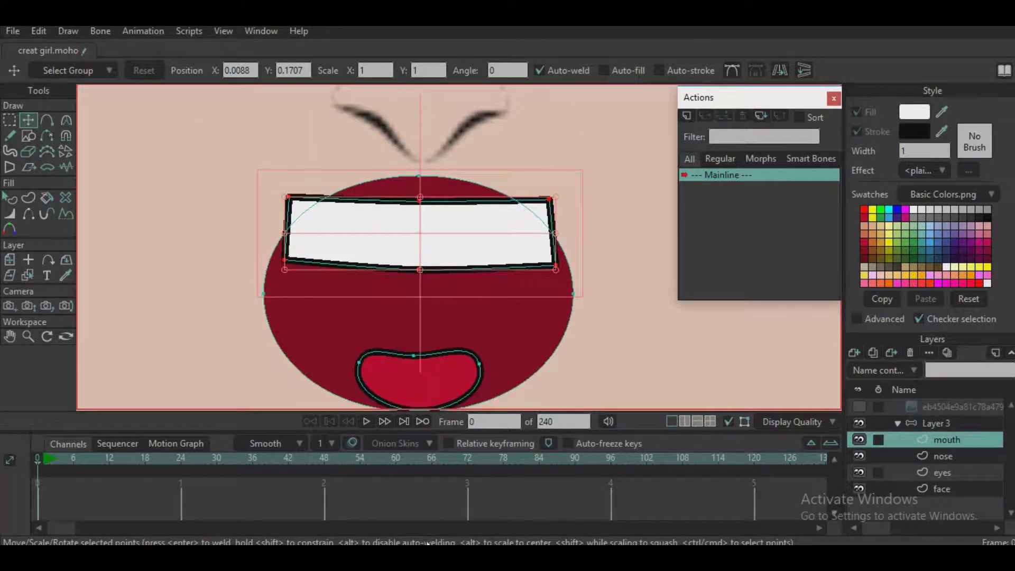
pyautogui.click(341, 554)
pyautogui.moveTo(448, 163); pyautogui.dragTo(613, 152)
pyautogui.click(329, 268)
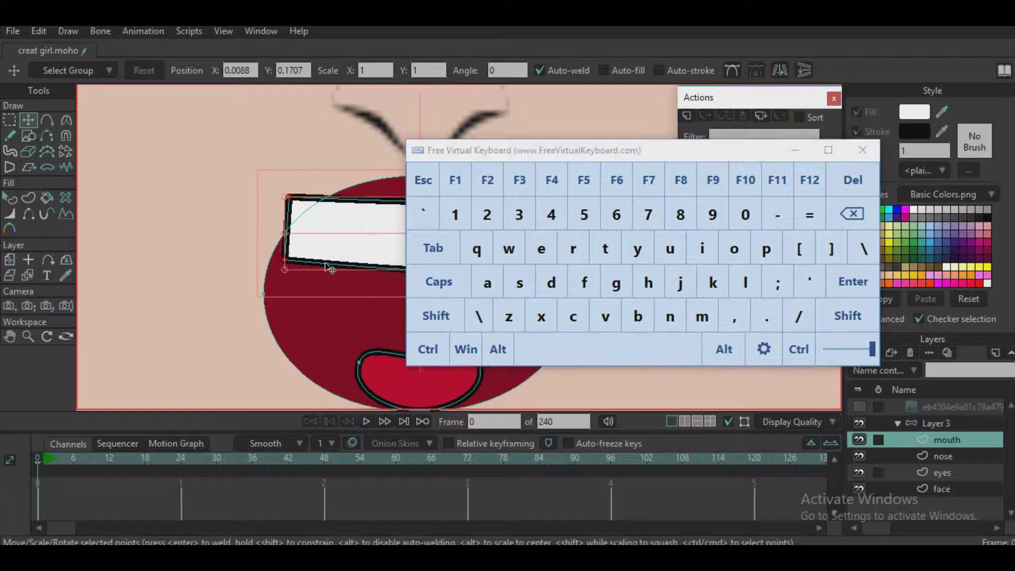
pyautogui.click(430, 349)
pyautogui.click(575, 316)
pyautogui.click(435, 350)
pyautogui.click(606, 319)
pyautogui.click(794, 150)
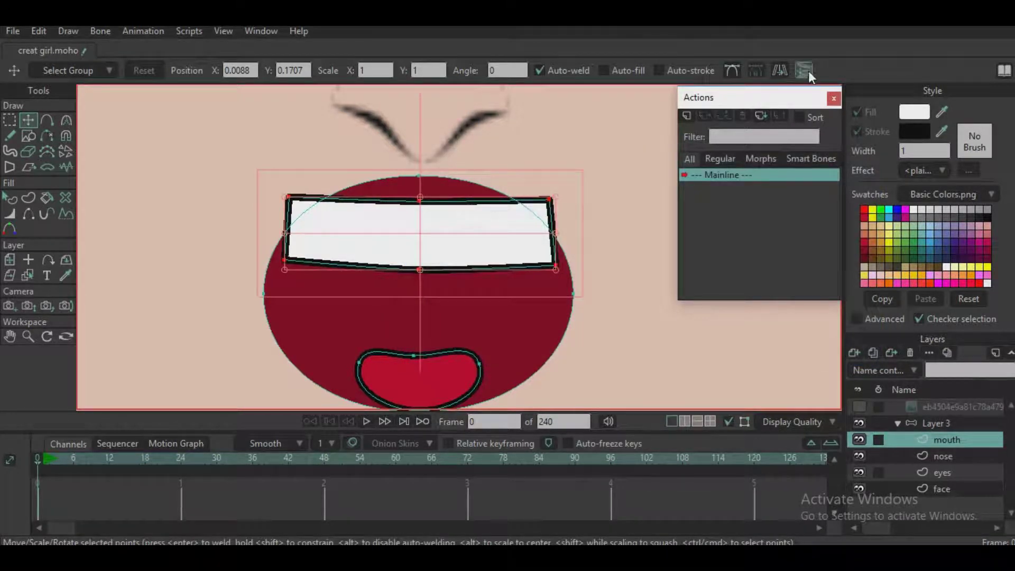
# Fit the duplicated teeth, flipped vertically, across the lower mouth and bow their long edges downward at the middle
pyautogui.moveTo(437, 249); pyautogui.dragTo(420, 316)
pyautogui.moveTo(348, 323); pyautogui.dragTo(348, 319)
pyautogui.moveTo(417, 294); pyautogui.dragTo(418, 301)
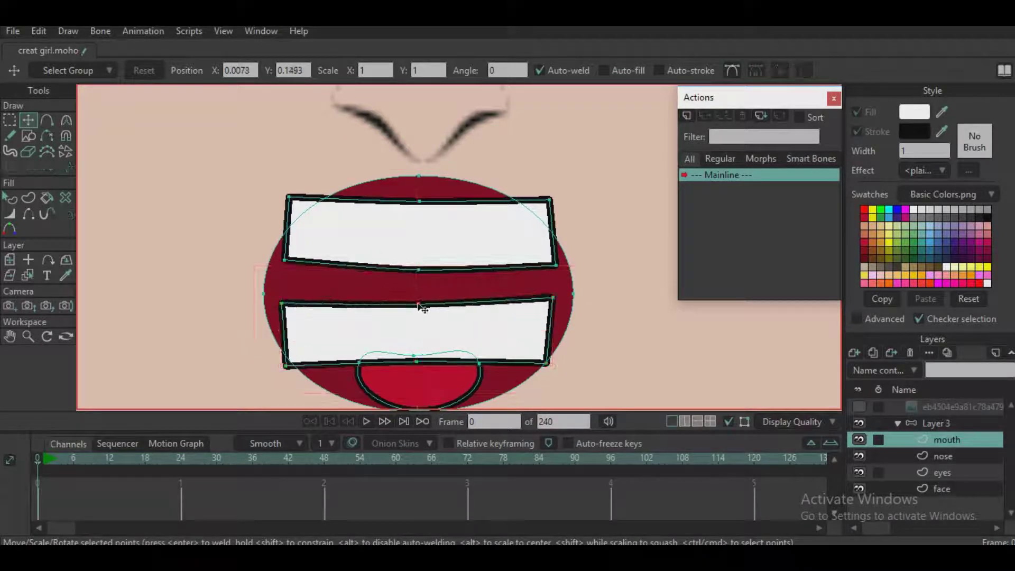
pyautogui.moveTo(545, 313); pyautogui.dragTo(546, 316)
pyautogui.moveTo(423, 312); pyautogui.dragTo(424, 316)
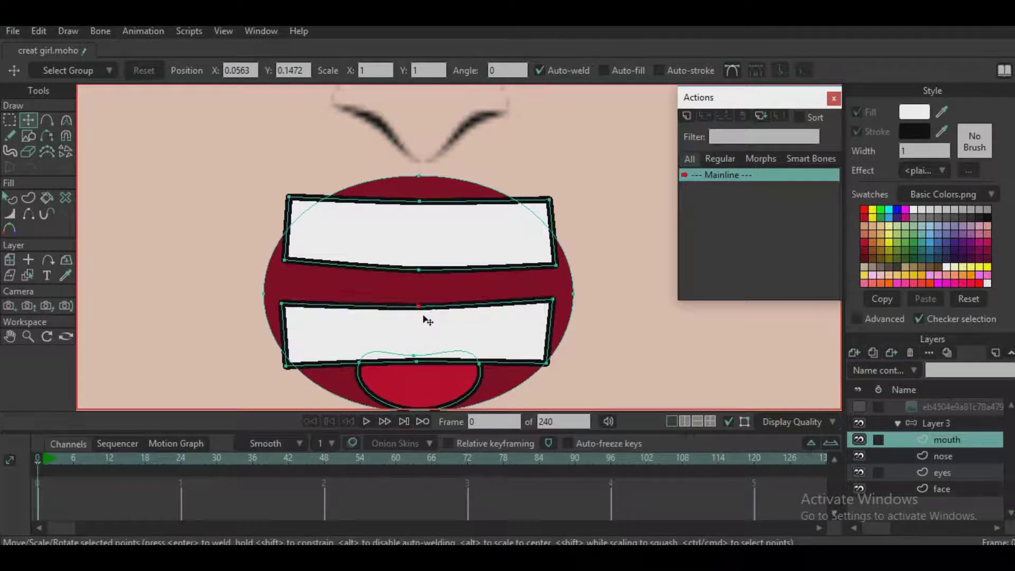
pyautogui.moveTo(422, 364); pyautogui.dragTo(427, 380)
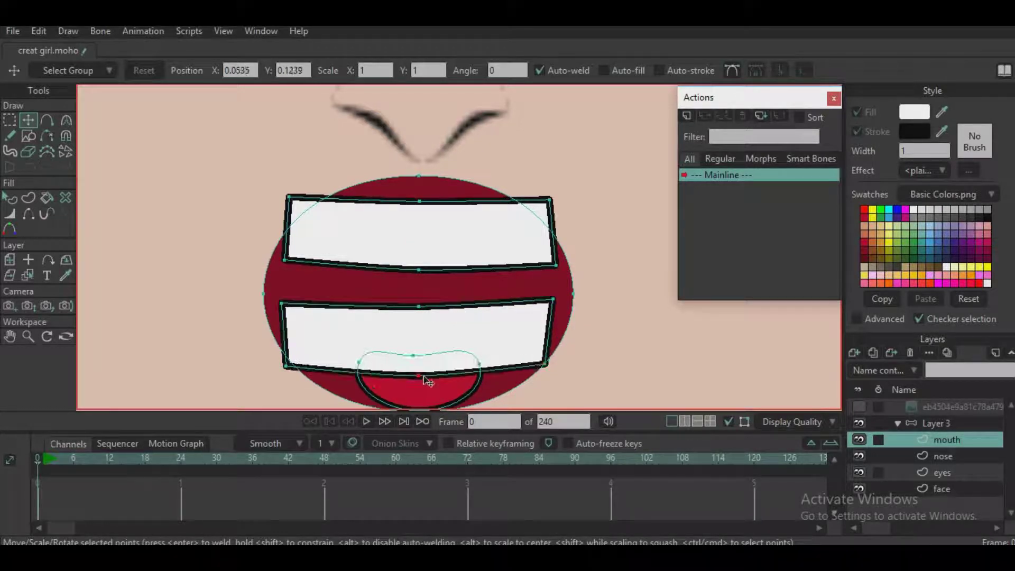
# Move the lower teeth further down and raise the tongue so its upper part shows above them
pyautogui.moveTo(422, 305)
pyautogui.mouseDown()
pyautogui.moveTo(463, 349)
pyautogui.moveTo(435, 305)
pyautogui.moveTo(432, 314)
pyautogui.moveTo(407, 309)
pyautogui.mouseUp()
pyautogui.click(444, 354)
pyautogui.click(406, 312)
# Widen the tongue at its side points and centre its top point to form a symmetrical dome behind the lower teeth
pyautogui.moveTo(472, 319); pyautogui.dragTo(488, 333)
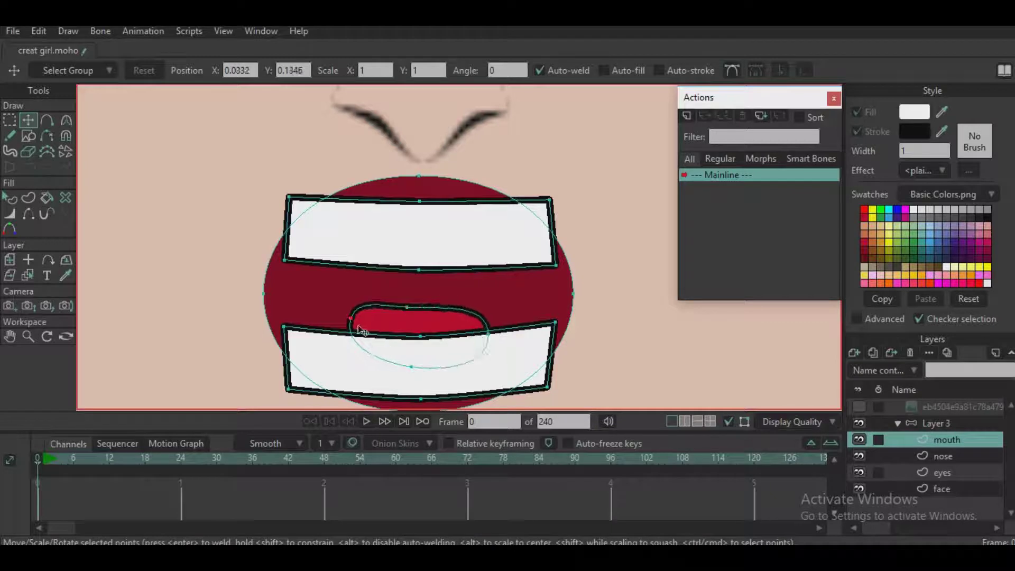
pyautogui.moveTo(359, 328); pyautogui.dragTo(348, 340)
pyautogui.moveTo(406, 310); pyautogui.dragTo(419, 308)
pyautogui.moveTo(341, 332); pyautogui.dragTo(346, 339)
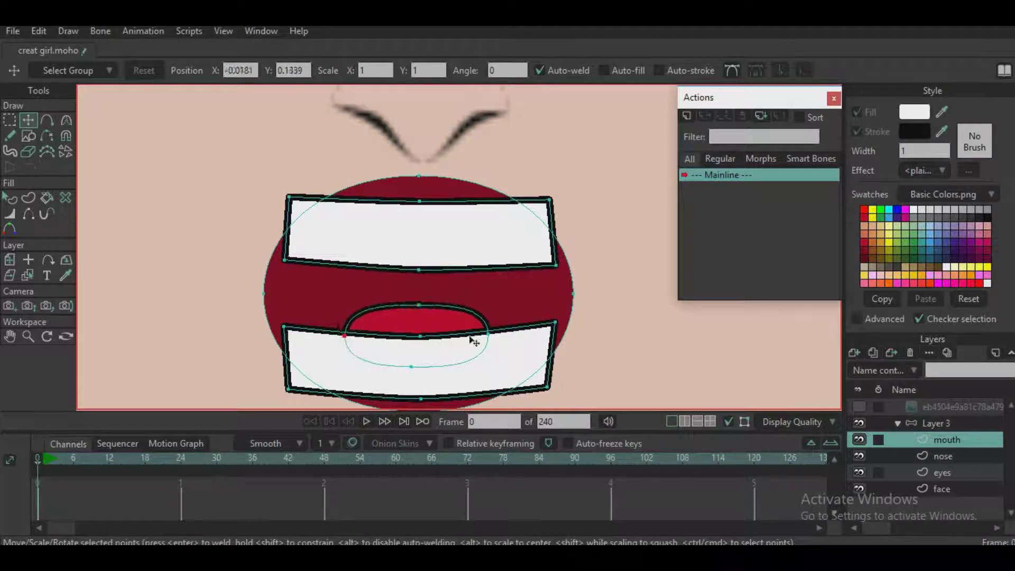
pyautogui.moveTo(486, 337); pyautogui.dragTo(488, 340)
pyautogui.scroll(-4, 455, 304)
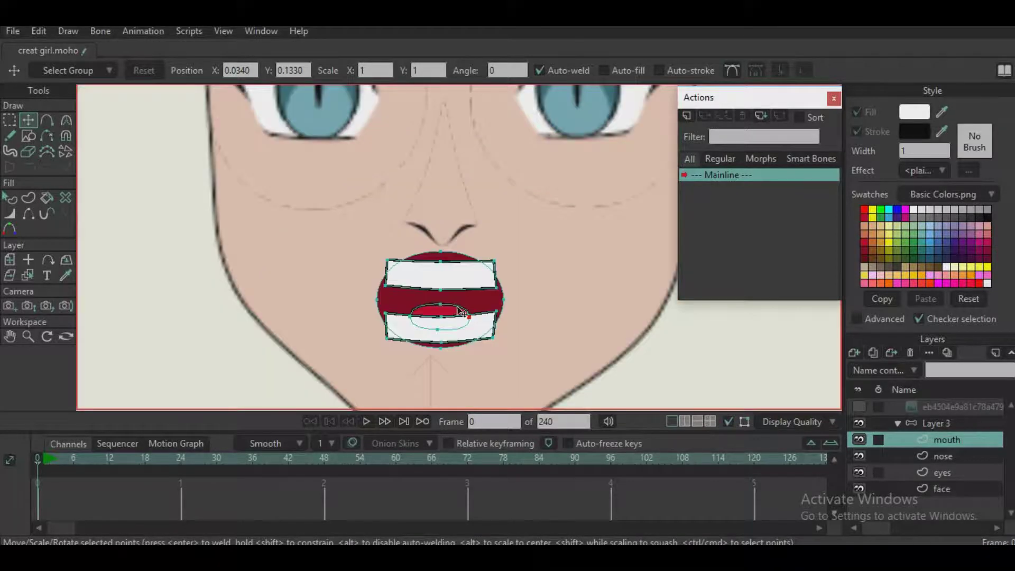
pyautogui.scroll(3, 460, 312)
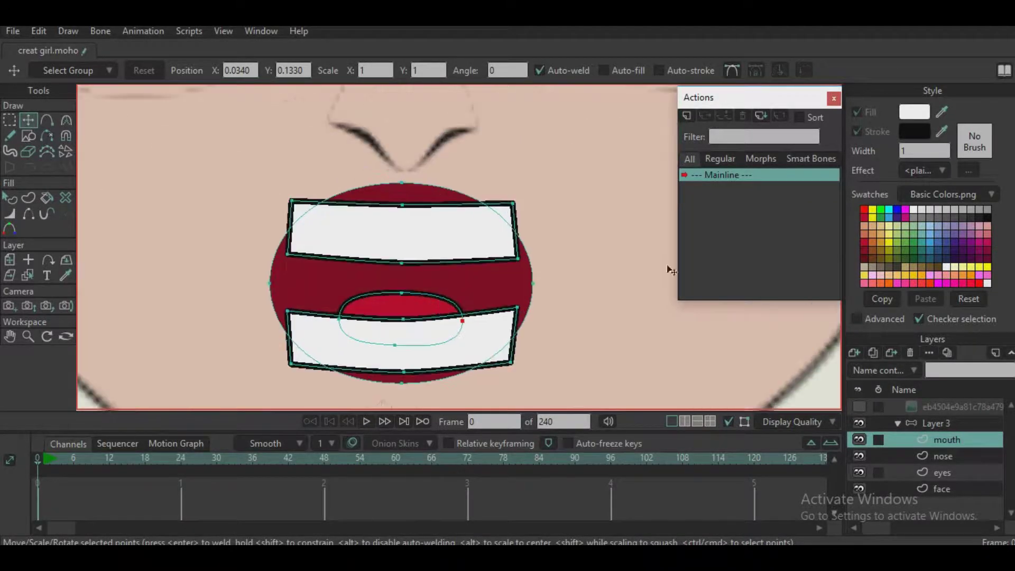
# Sample the face's skin colour as the fill colour and draw a large circle around the mouth, reaching above the nose tip
pyautogui.moveTo(942, 109); pyautogui.dragTo(600, 193)
pyautogui.click(29, 135)
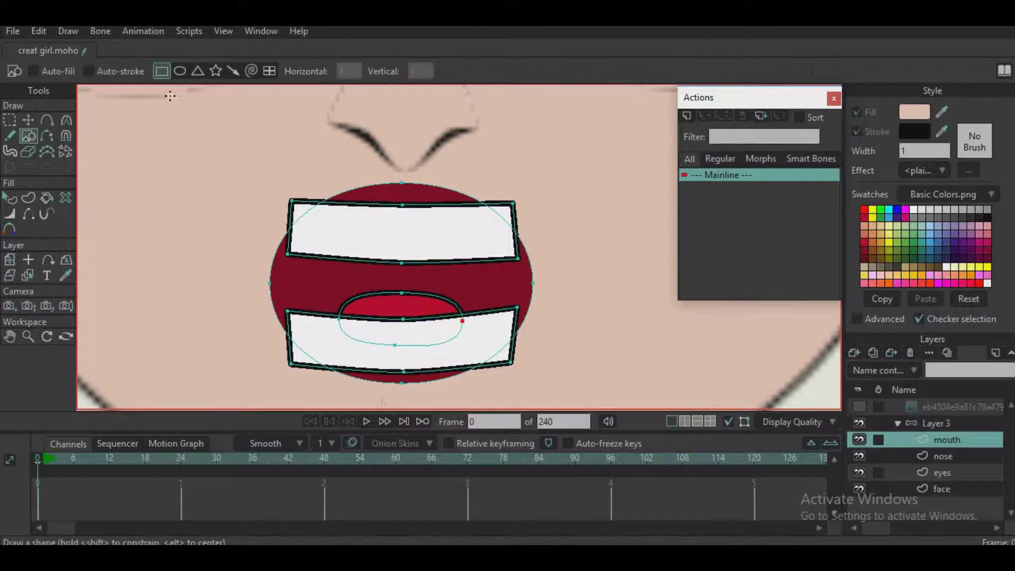
pyautogui.scroll(-5, 255, 186)
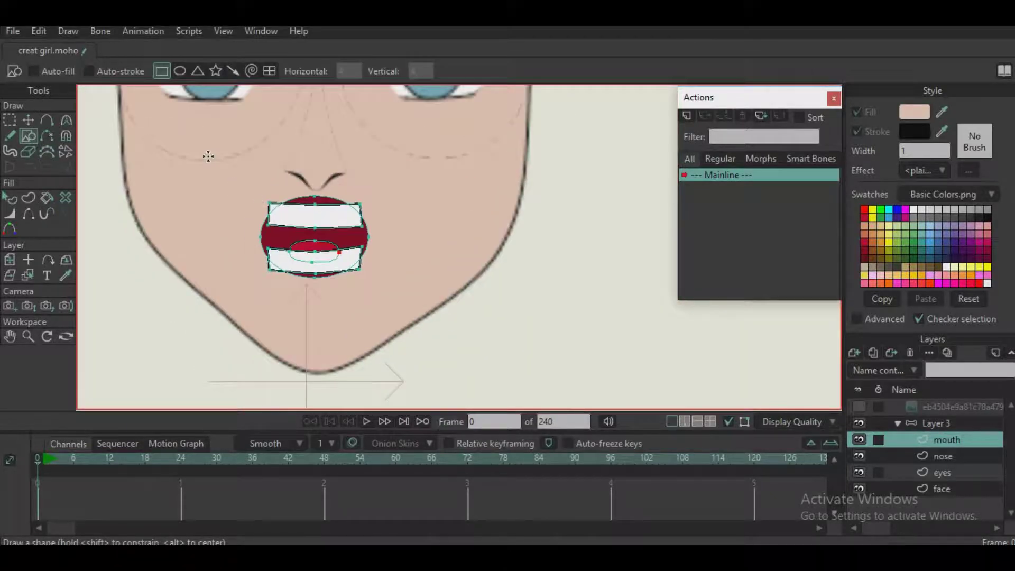
pyautogui.moveTo(206, 153); pyautogui.dragTo(343, 293)
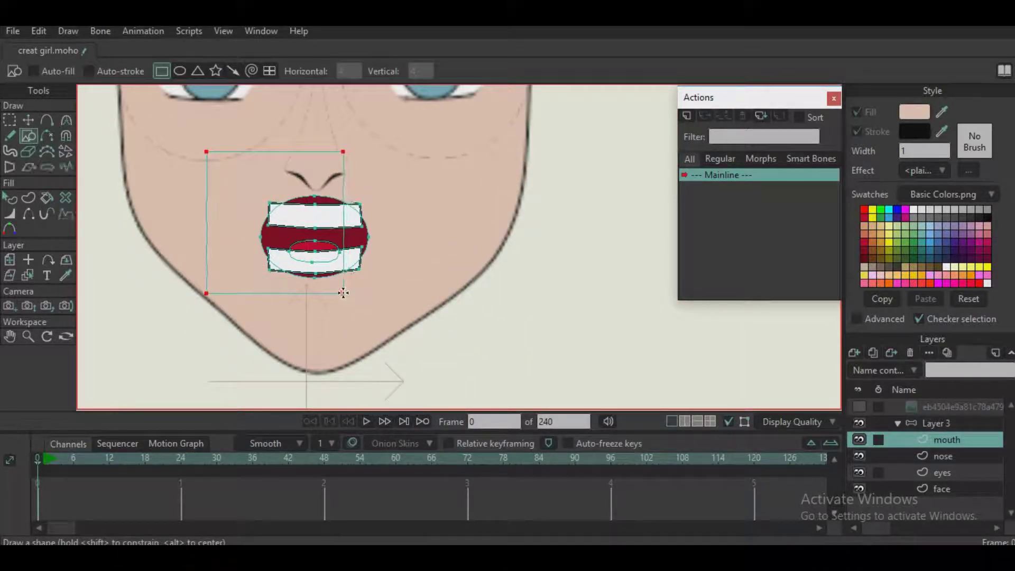
pyautogui.hotkey('ctrl', 'z')
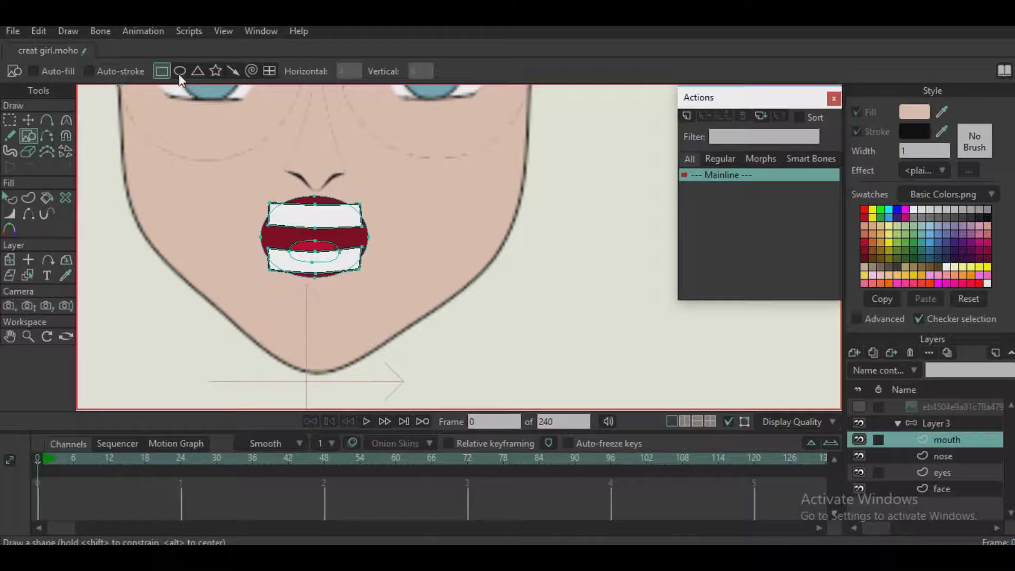
pyautogui.moveTo(216, 152); pyautogui.dragTo(413, 332)
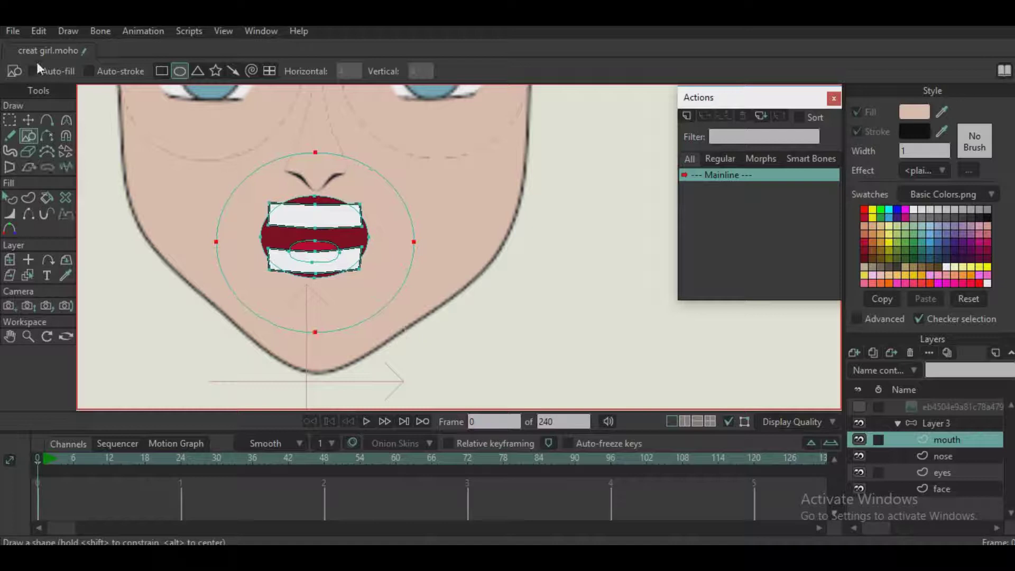
# Nudge the large circle slightly upward so it is centred around the mouth
pyautogui.click(28, 120)
pyautogui.moveTo(321, 194); pyautogui.dragTo(320, 190)
pyautogui.moveTo(343, 238); pyautogui.dragTo(376, 253)
pyautogui.scroll(-2, 376, 254)
pyautogui.scroll(2, 375, 254)
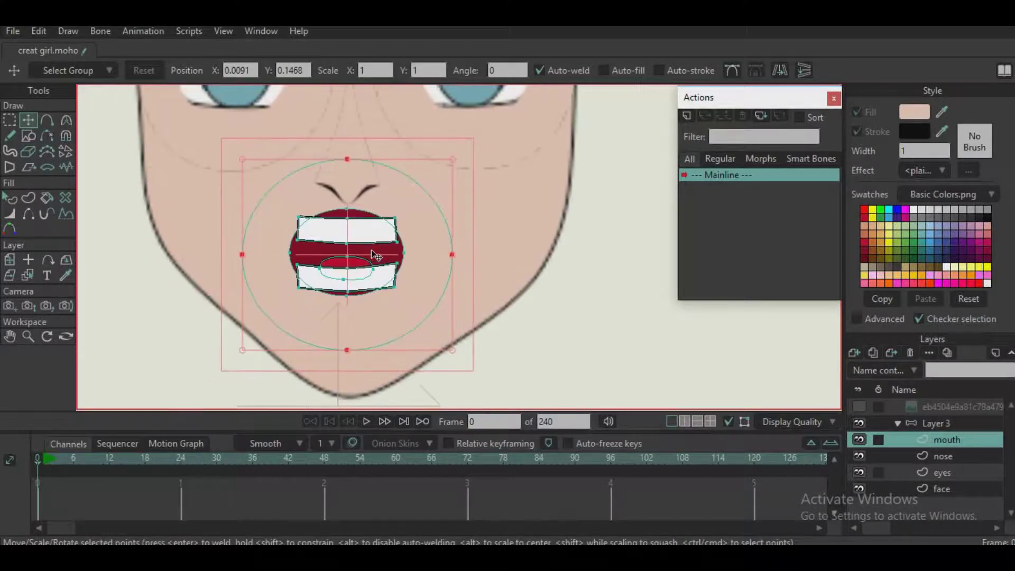
pyautogui.click(32, 138)
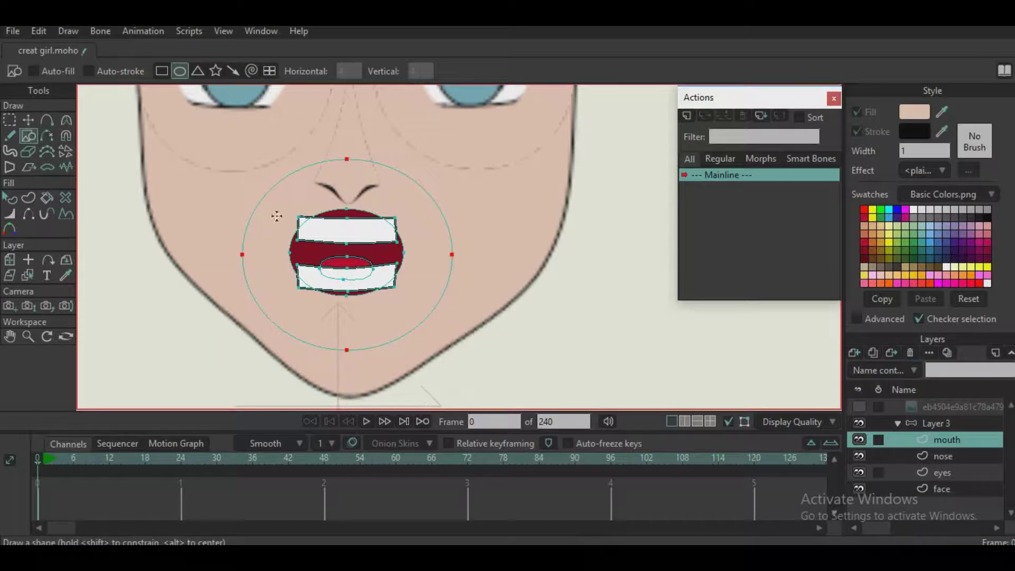
# Draw a smaller circle inside the large one, adjust its points to surround the mouth evenly, and fill the ring between the circles with skin colour
pyautogui.moveTo(282, 232); pyautogui.dragTo(403, 328)
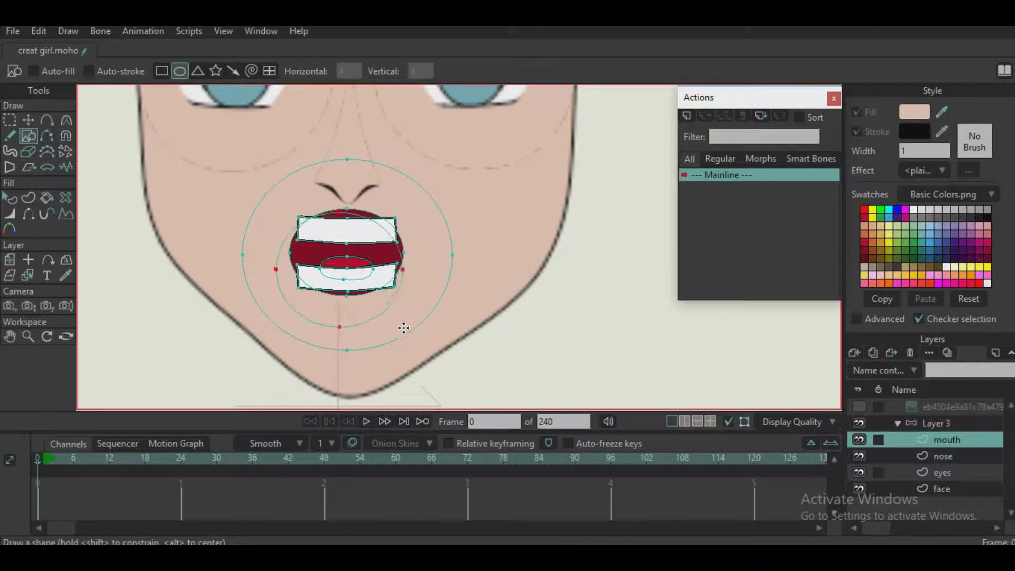
pyautogui.click(29, 121)
pyautogui.moveTo(338, 212); pyautogui.dragTo(338, 187)
pyautogui.moveTo(403, 259); pyautogui.dragTo(421, 260)
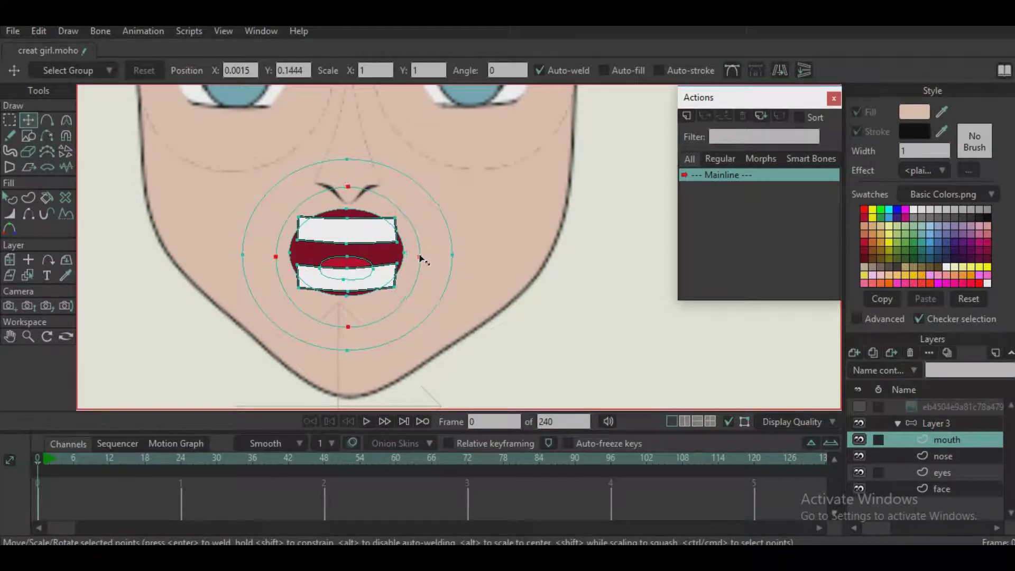
pyautogui.click(47, 197)
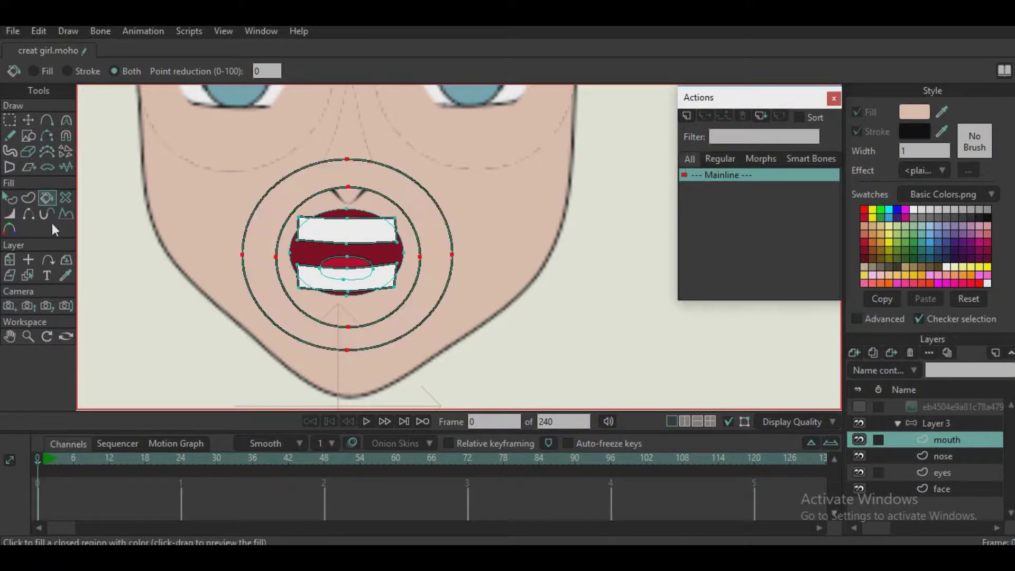
# Hide the outline of the outer circle on all four edges and move the mouth layer below the nose layer
pyautogui.click(28, 214)
pyautogui.click(248, 222)
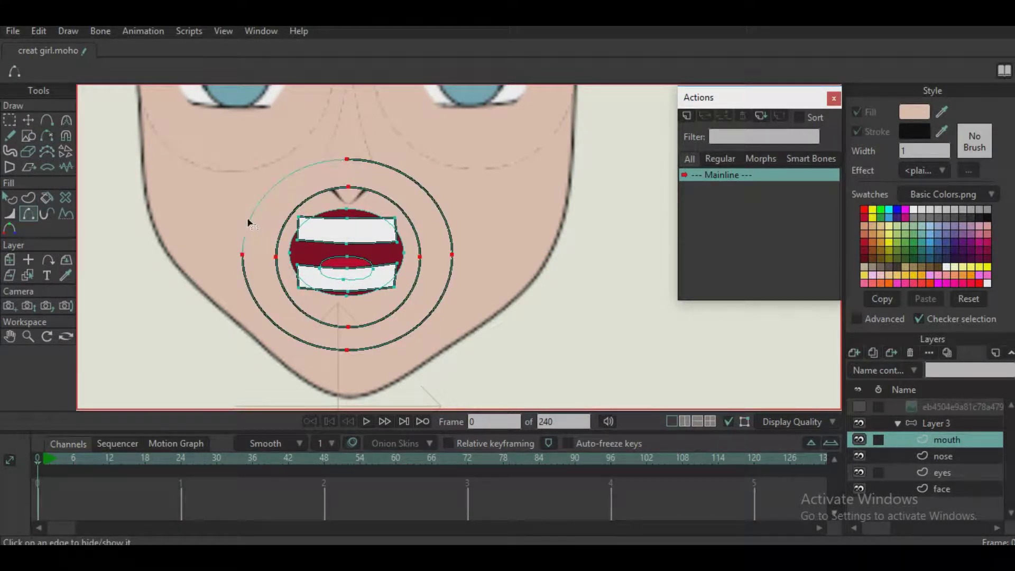
pyautogui.click(254, 290)
pyautogui.click(433, 303)
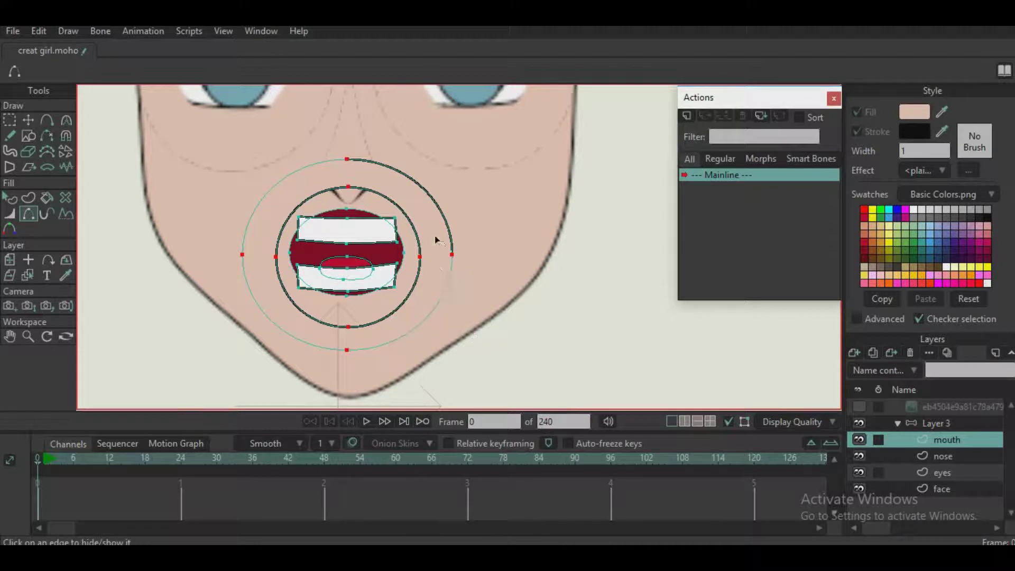
pyautogui.click(450, 240)
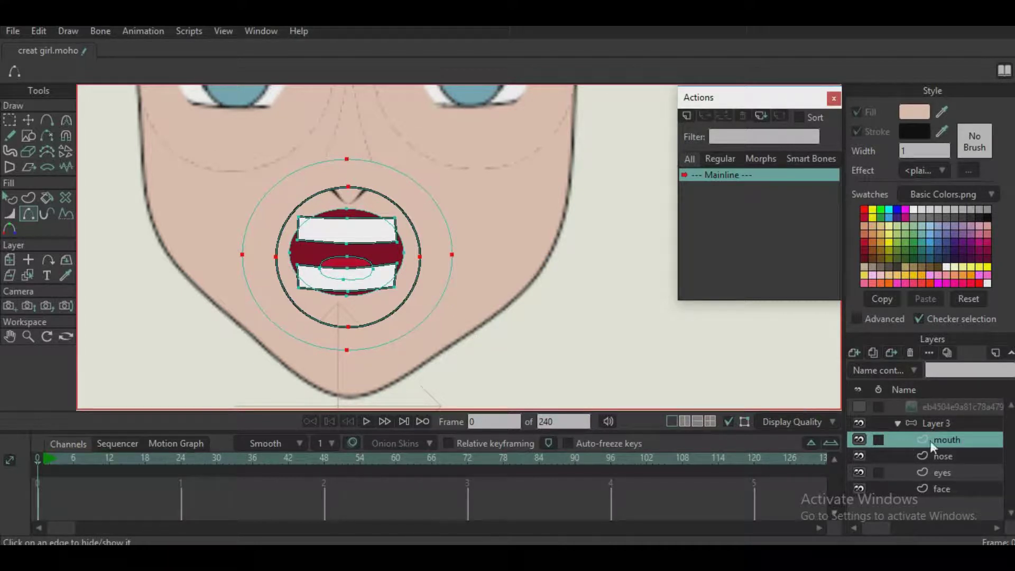
pyautogui.moveTo(934, 462); pyautogui.dragTo(934, 463)
# Bring the inner circle's bottom and top points together at the centre of the mouth
pyautogui.scroll(2, 388, 237)
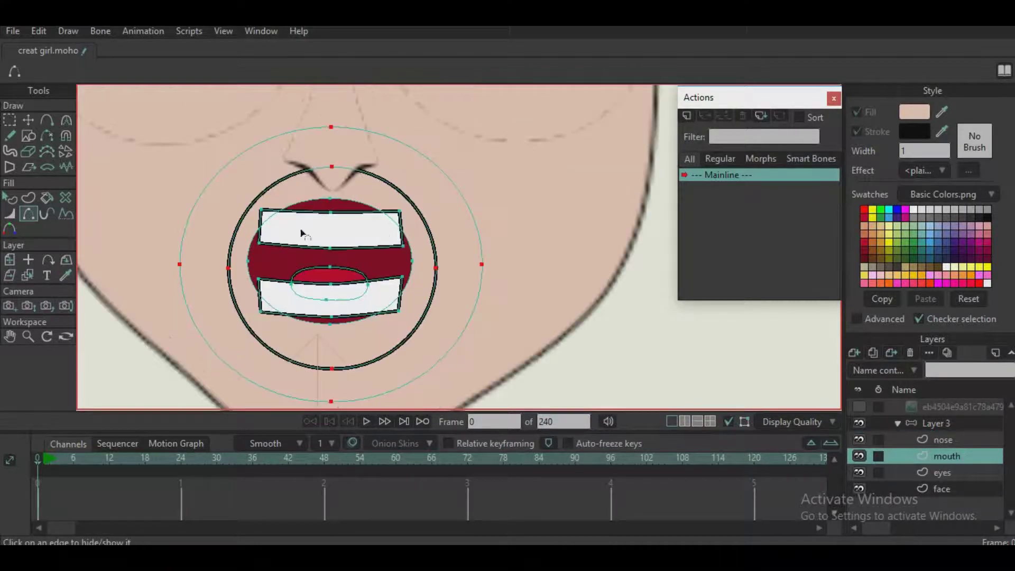
pyautogui.click(29, 119)
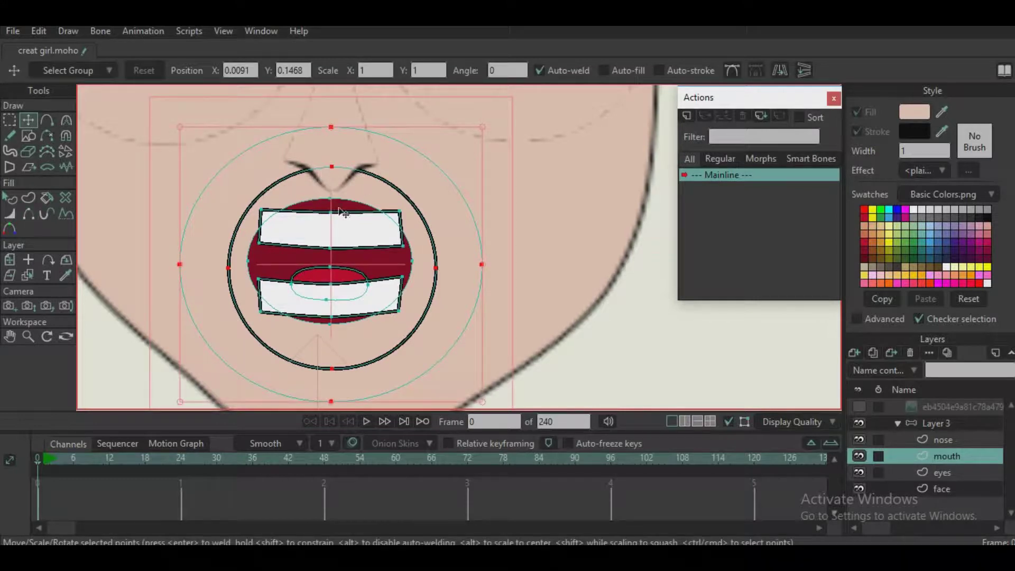
pyautogui.click(401, 339)
pyautogui.click(332, 369)
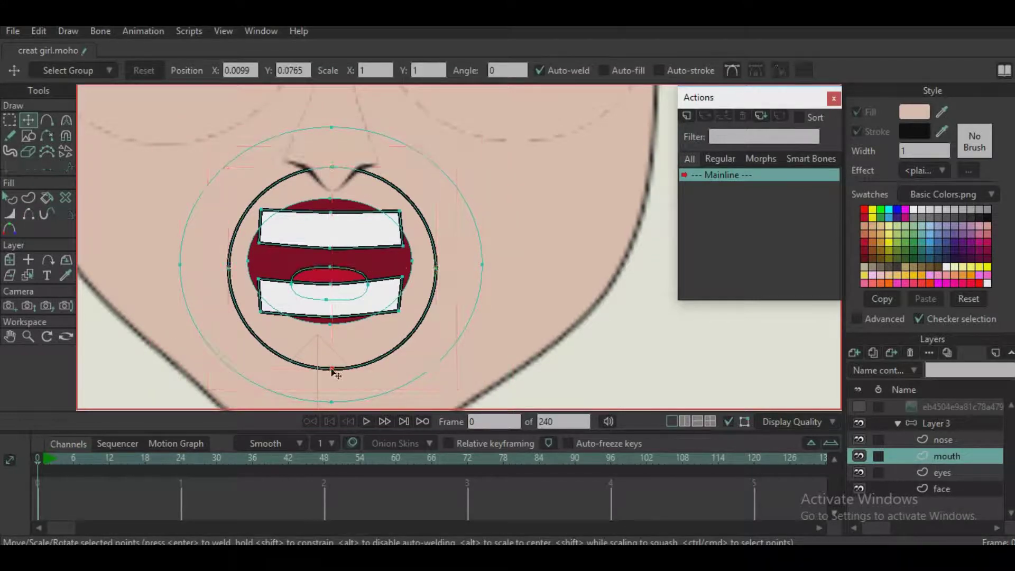
pyautogui.moveTo(332, 369); pyautogui.dragTo(329, 266)
pyautogui.moveTo(321, 170); pyautogui.dragTo(327, 261)
# Pull the inner outline's two side points inward so the mouth corners lie within the dark red mouth shape
pyautogui.scroll(5, 372, 271)
pyautogui.moveTo(534, 271); pyautogui.dragTo(446, 263)
pyautogui.moveTo(340, 285); pyautogui.dragTo(510, 300)
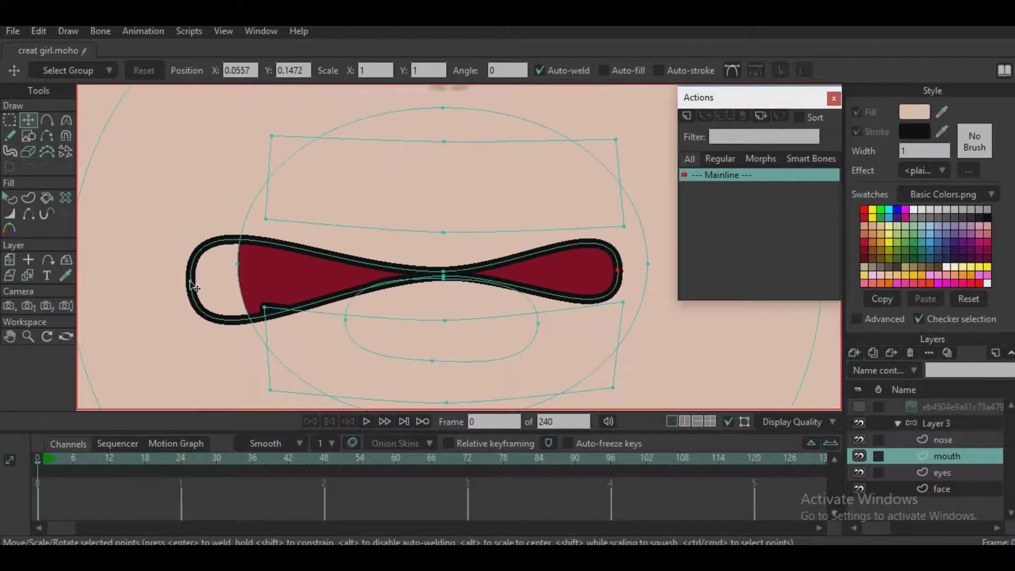
pyautogui.moveTo(191, 281); pyautogui.dragTo(221, 265)
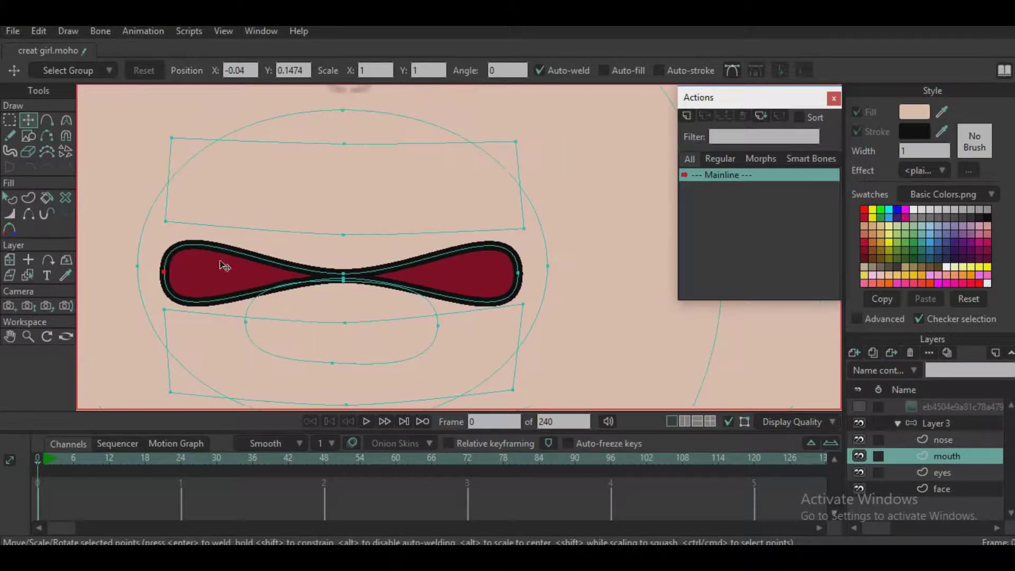
# Select both mouth corner points and reduce their curvature until the mouth outline flattens into a narrow, pointed sliver
pyautogui.click(8, 124)
pyautogui.moveTo(160, 290); pyautogui.dragTo(376, 238)
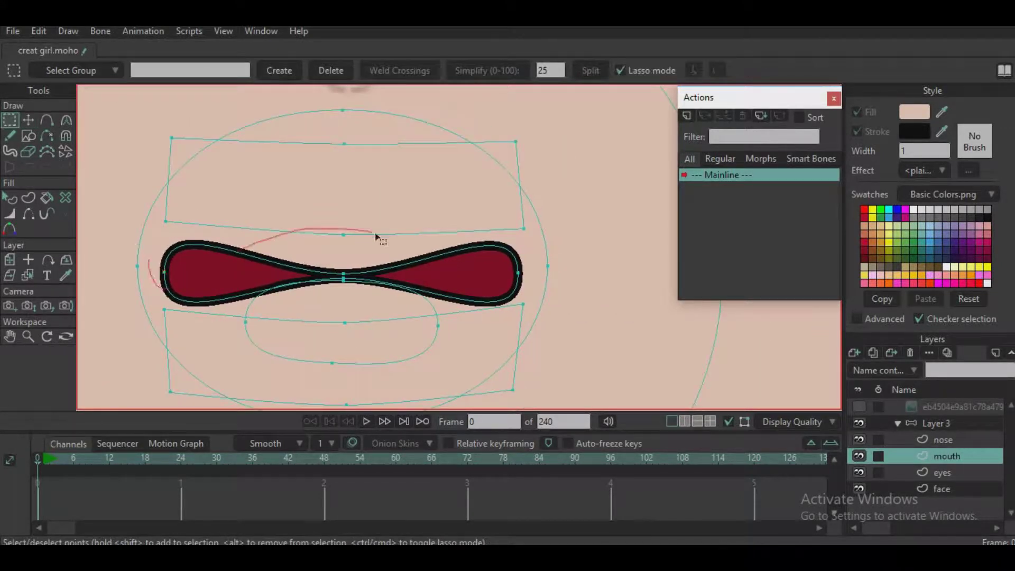
pyautogui.moveTo(525, 256)
pyautogui.mouseDown()
pyautogui.moveTo(229, 190)
pyautogui.moveTo(152, 271)
pyautogui.mouseUp()
pyautogui.click(66, 121)
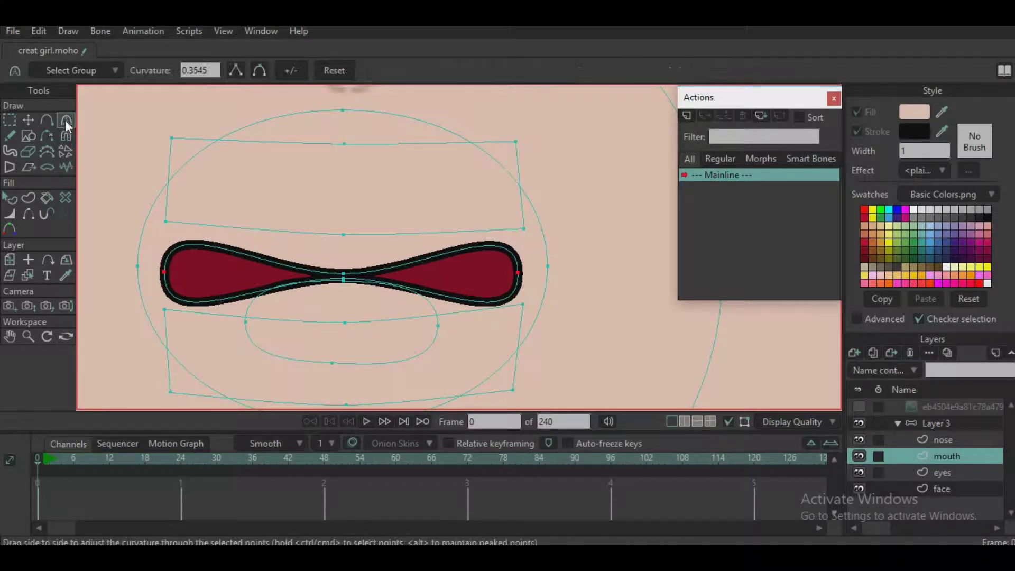
pyautogui.moveTo(294, 266); pyautogui.dragTo(42, 280)
# Fine-tune the mouth's corner point and its upper and lower centre points to form a thin, nearly straight closed line
pyautogui.click(32, 122)
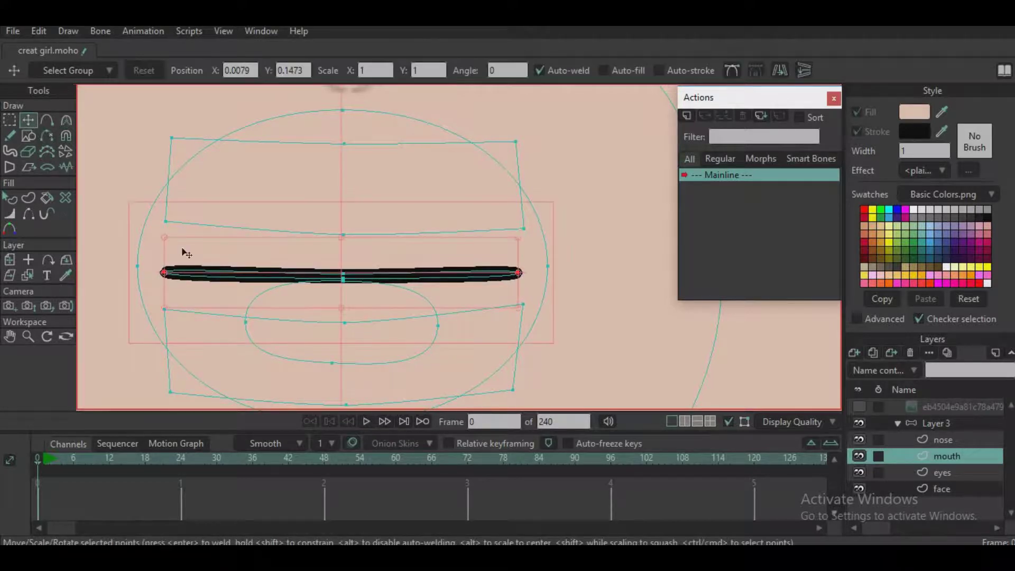
pyautogui.moveTo(162, 270); pyautogui.dragTo(165, 273)
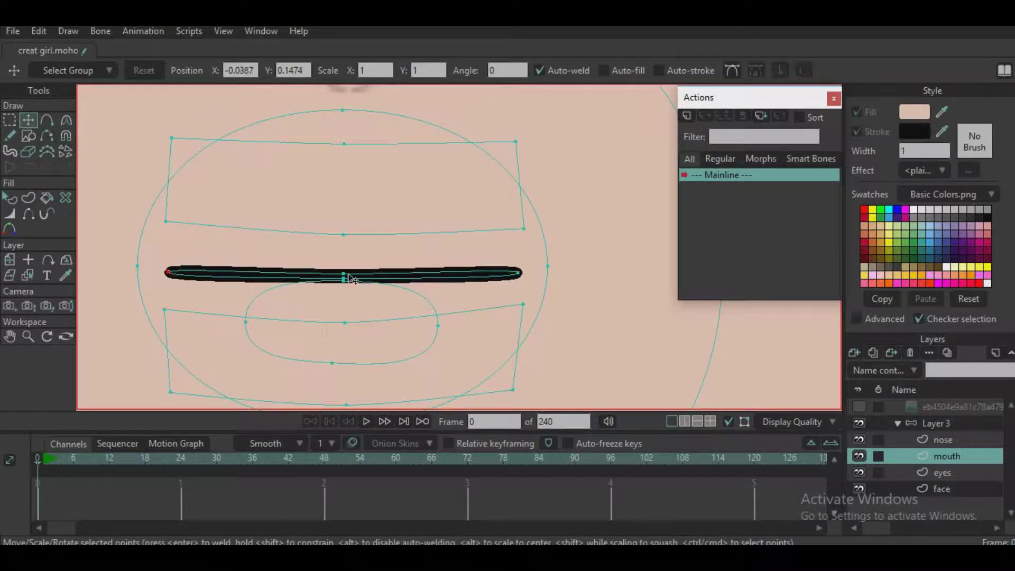
pyautogui.moveTo(347, 274); pyautogui.dragTo(346, 272)
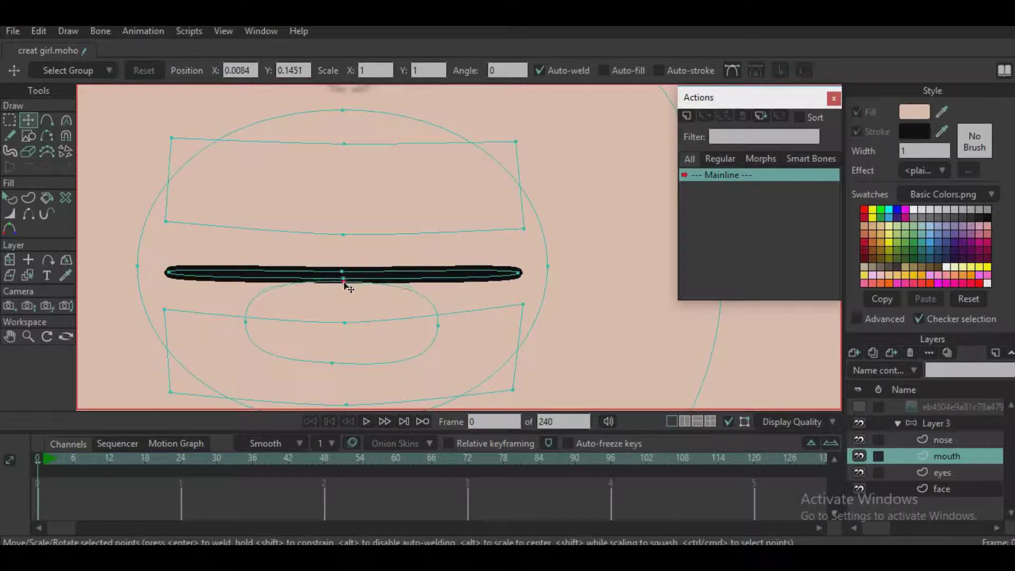
pyautogui.moveTo(343, 277); pyautogui.dragTo(343, 272)
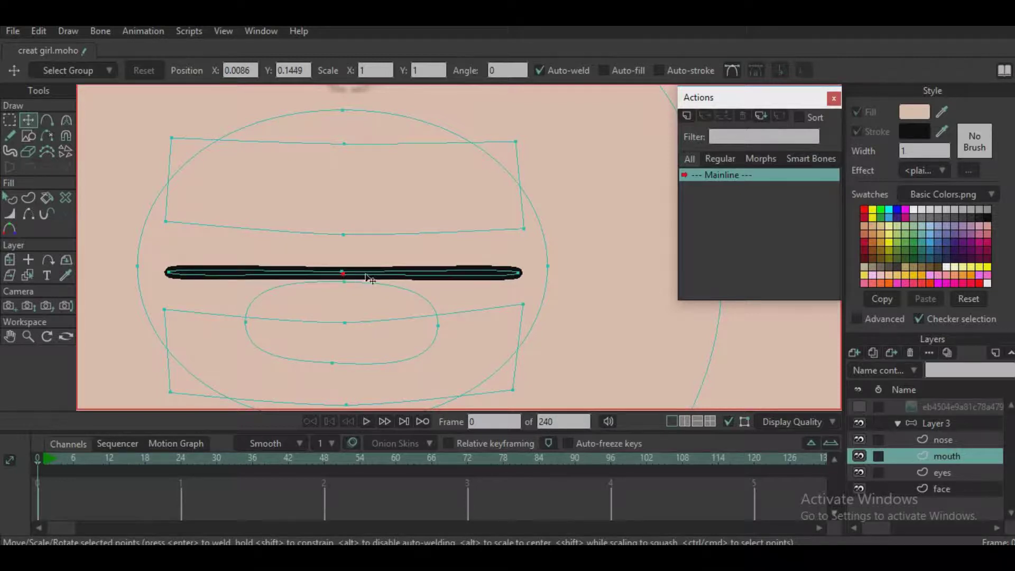
pyautogui.scroll(-8, 553, 269)
pyautogui.moveTo(488, 276); pyautogui.dragTo(494, 290)
pyautogui.scroll(6, 483, 289)
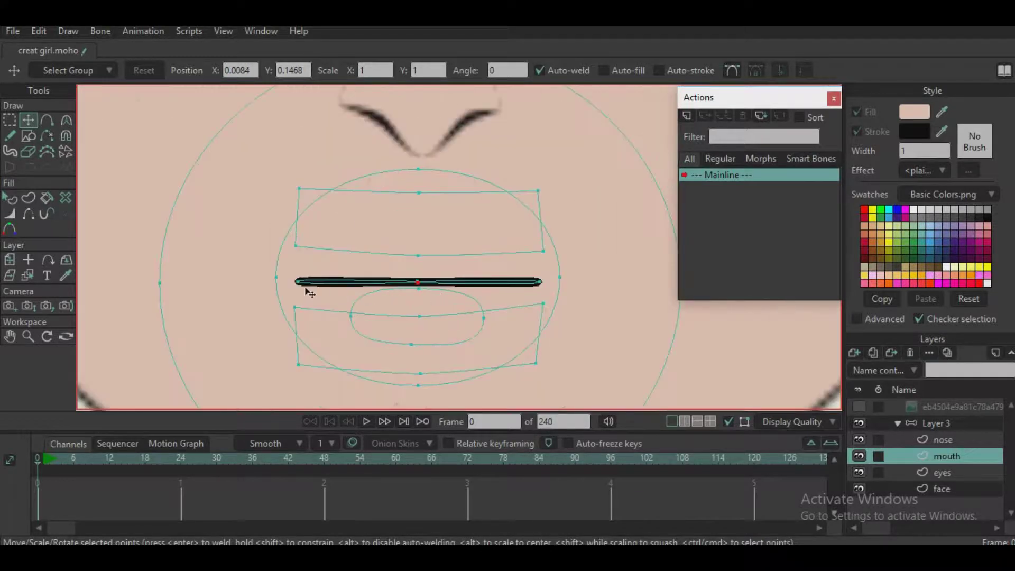
pyautogui.moveTo(302, 281); pyautogui.dragTo(300, 278)
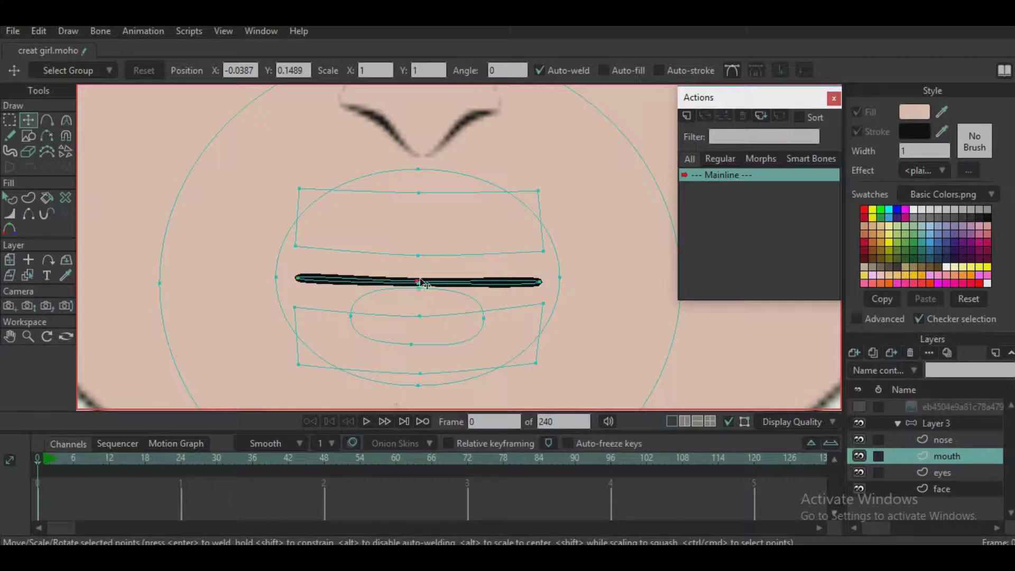
# Test the mouth opening by pulling the upper and lower lip centre points apart, and bring them back together to close it
pyautogui.moveTo(421, 279); pyautogui.dragTo(417, 223)
pyautogui.scroll(-6, 446, 255)
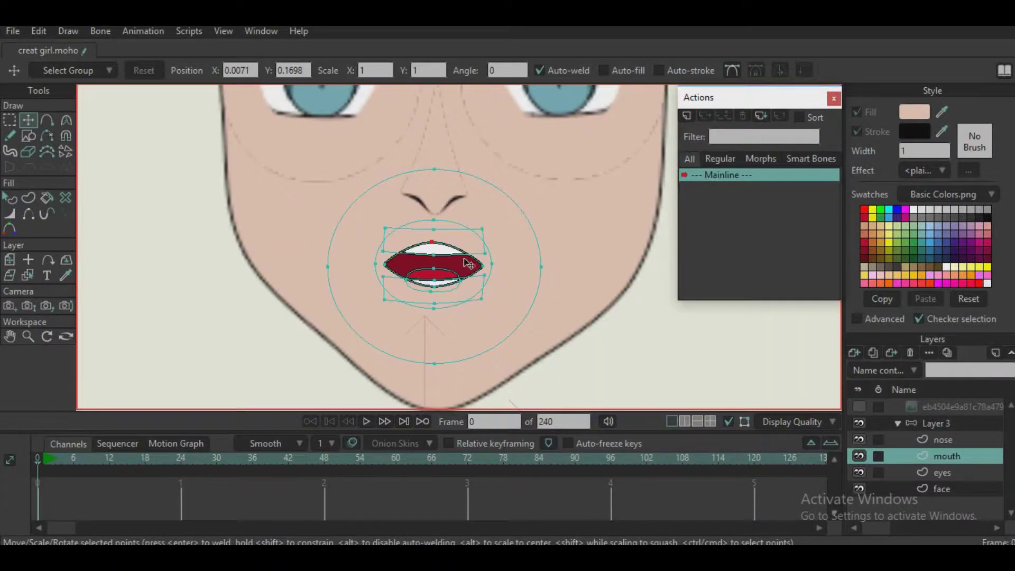
pyautogui.scroll(3, 469, 267)
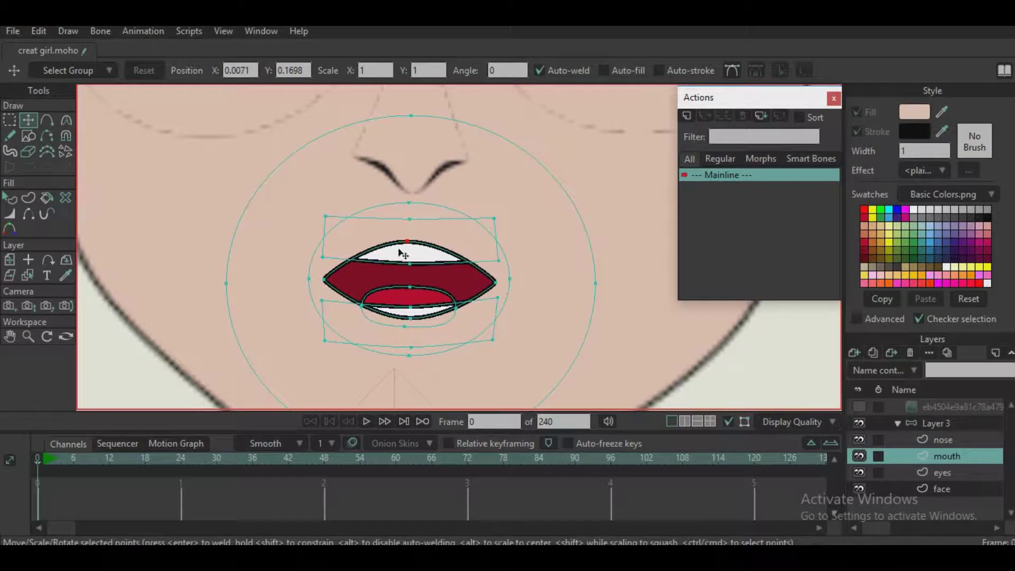
pyautogui.moveTo(415, 247); pyautogui.dragTo(413, 274)
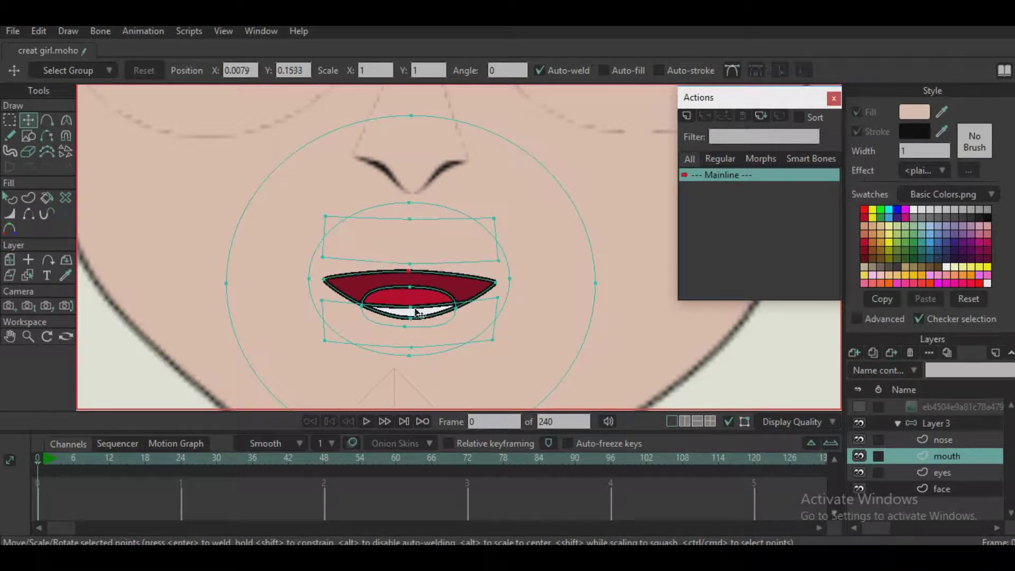
pyautogui.moveTo(415, 316); pyautogui.dragTo(412, 276)
# Check the closed mouth on the whole face and lower the mouth line's centre points slightly to even out the line
pyautogui.scroll(-5, 411, 278)
pyautogui.click(905, 423)
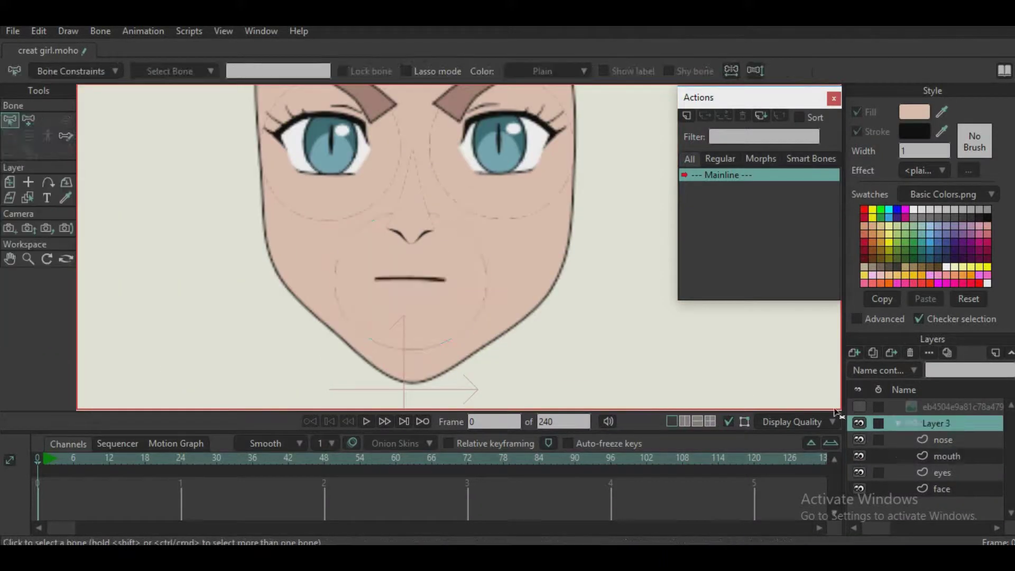
pyautogui.scroll(-3, 434, 262)
pyautogui.scroll(4, 449, 266)
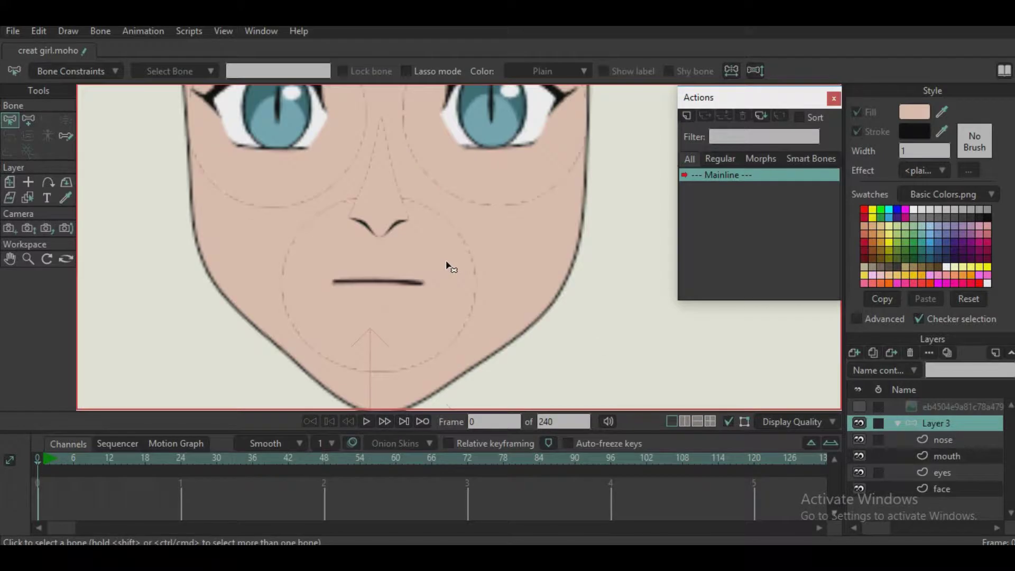
pyautogui.click(921, 455)
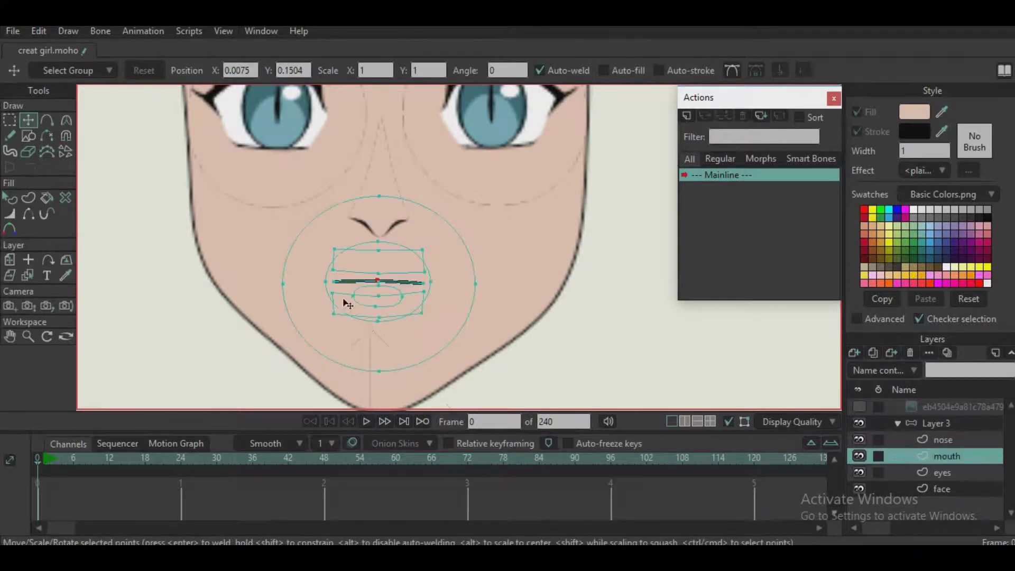
pyautogui.scroll(5, 423, 291)
pyautogui.moveTo(420, 289); pyautogui.dragTo(423, 298)
pyautogui.scroll(-6, 240, 293)
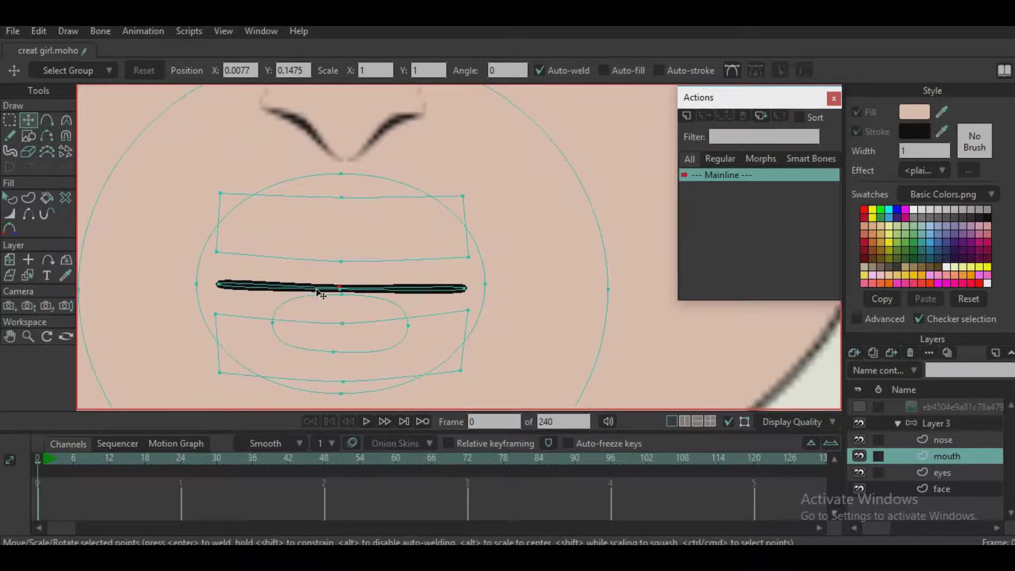
pyautogui.scroll(4, 384, 285)
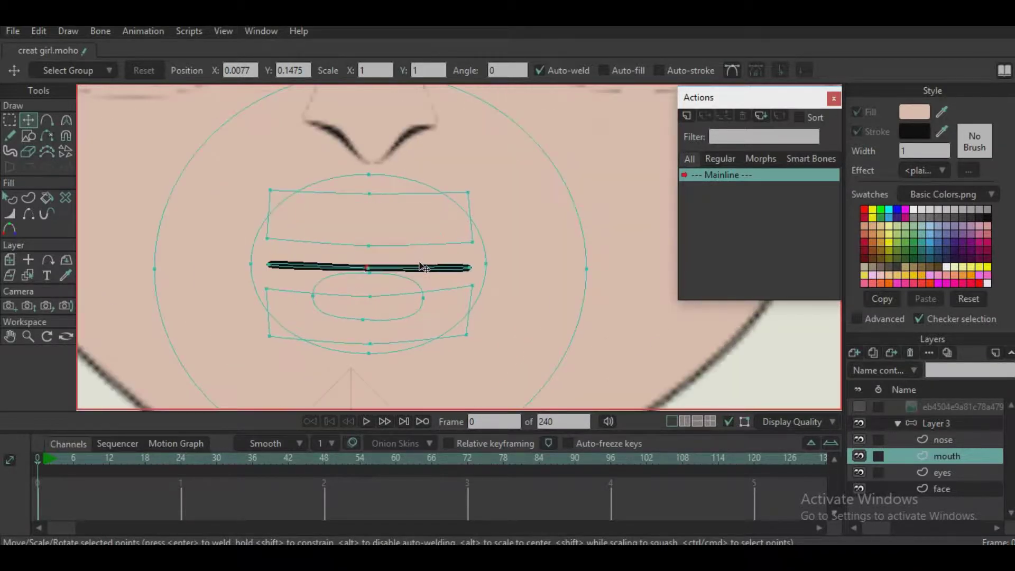
pyautogui.scroll(-5, 421, 267)
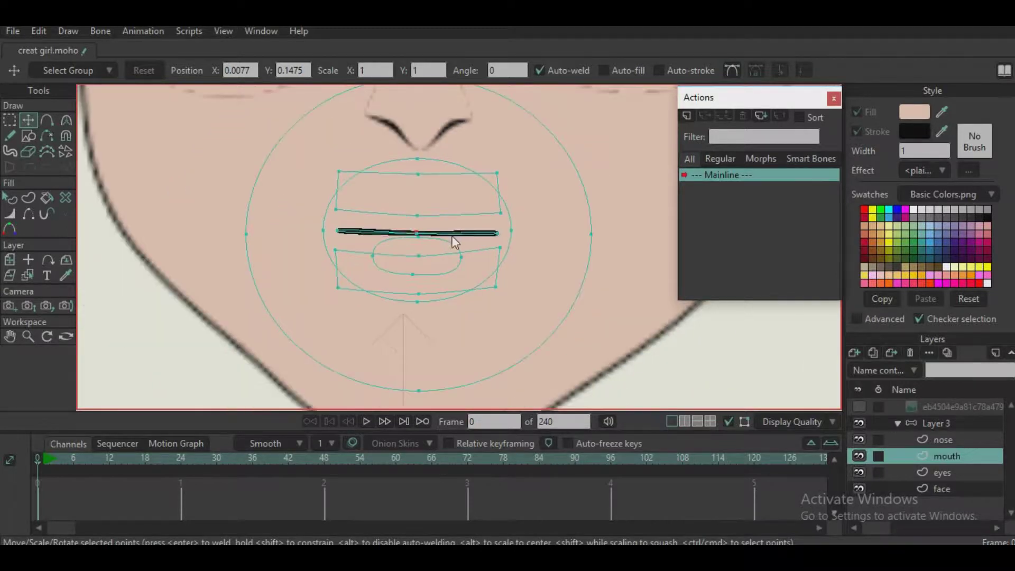
pyautogui.scroll(-4, 477, 256)
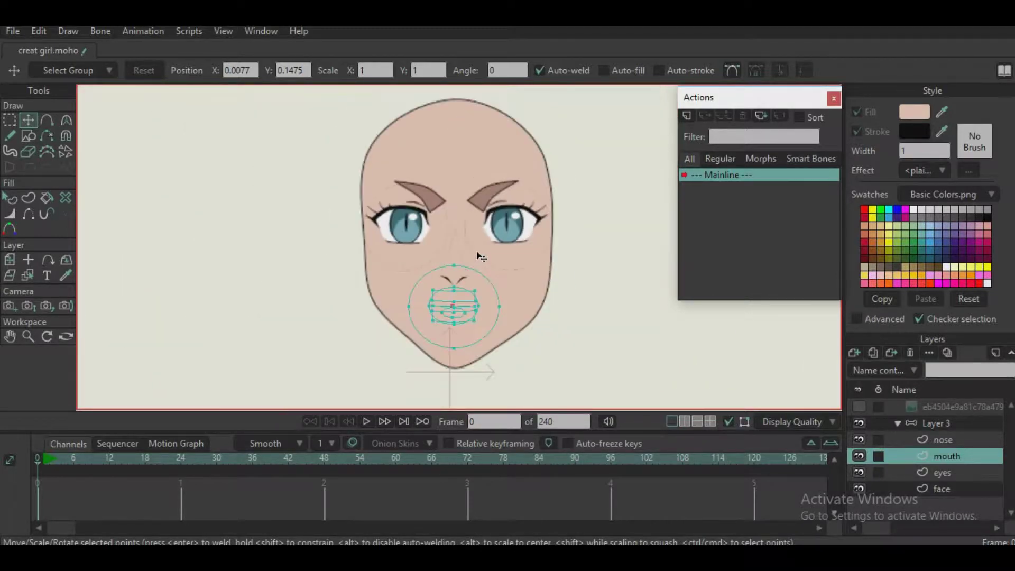
pyautogui.scroll(3, 480, 269)
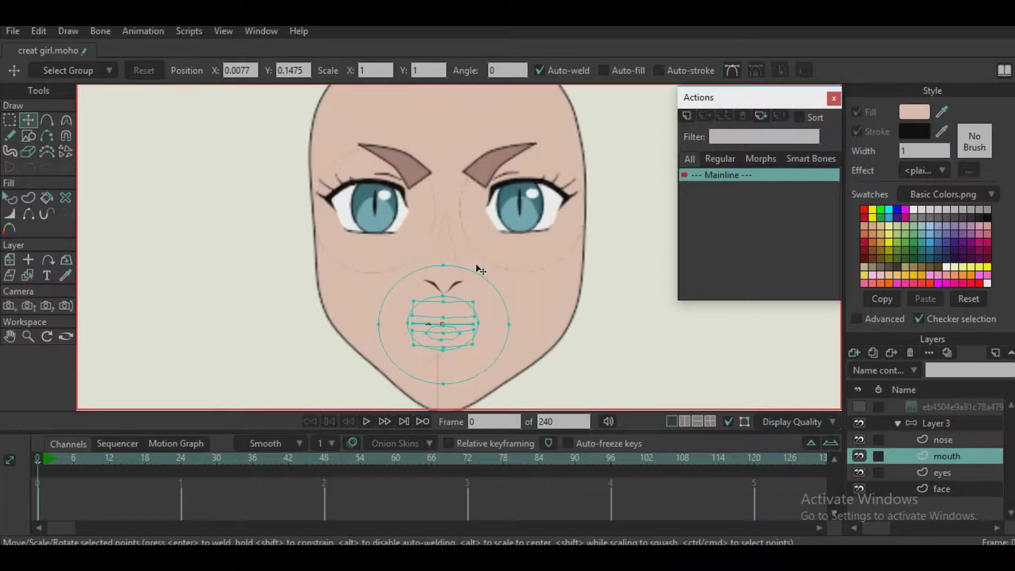
# Show the reference image layer, examine the mouths of the different head poses, and hide the image again
pyautogui.click(941, 423)
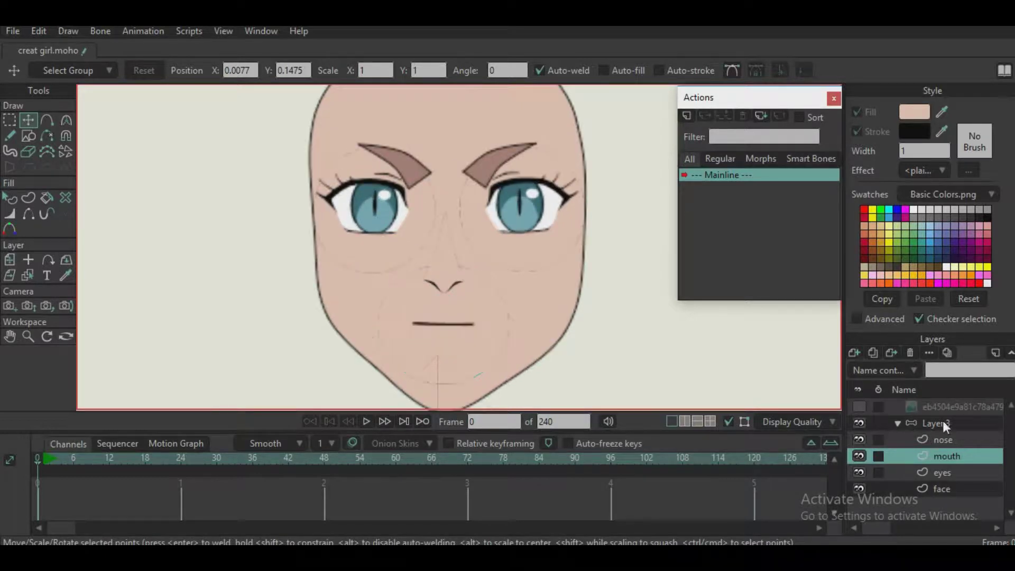
pyautogui.click(918, 408)
pyautogui.click(858, 406)
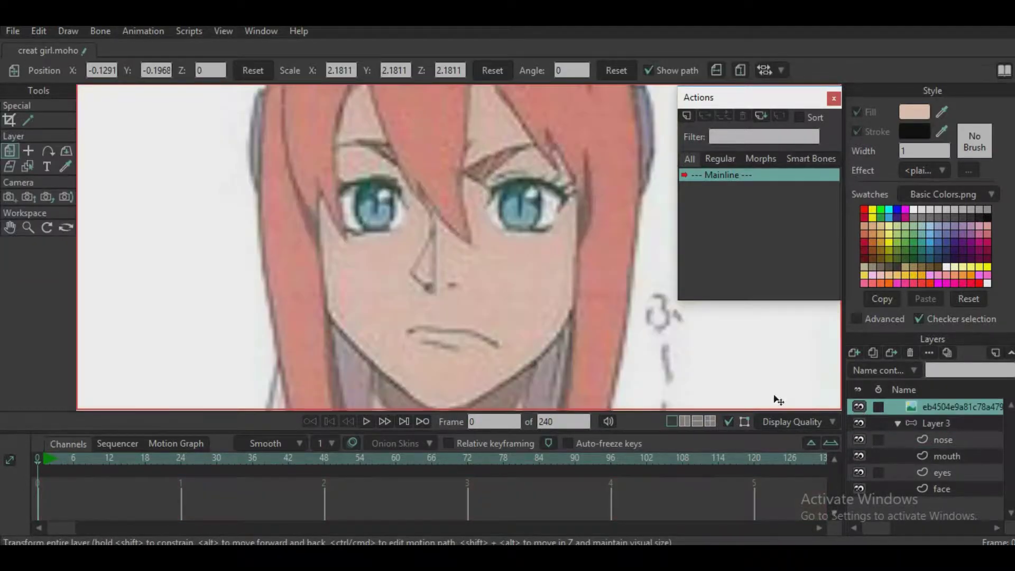
pyautogui.moveTo(467, 318); pyautogui.dragTo(456, 251)
pyautogui.scroll(-5, 467, 268)
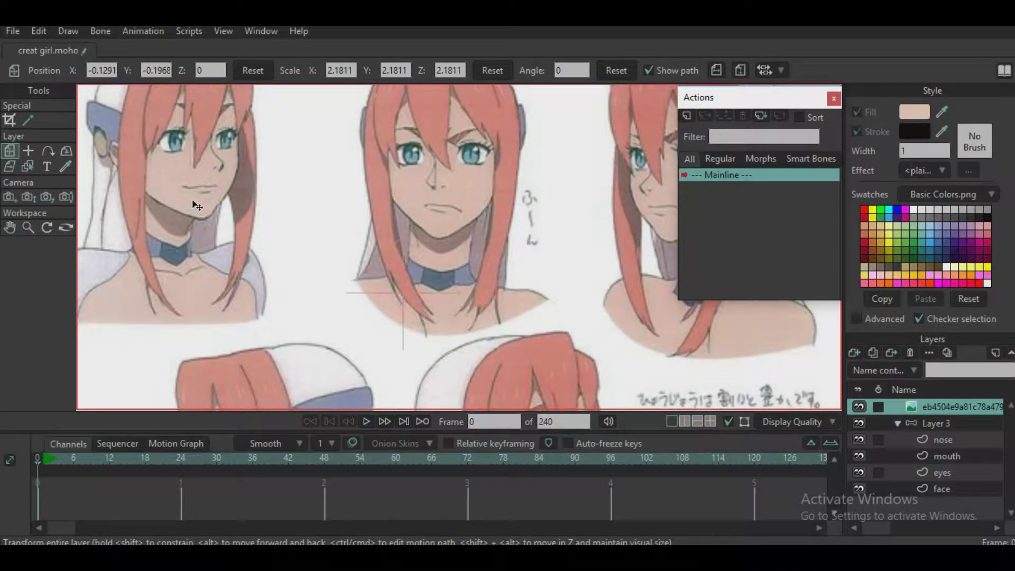
pyautogui.click(858, 406)
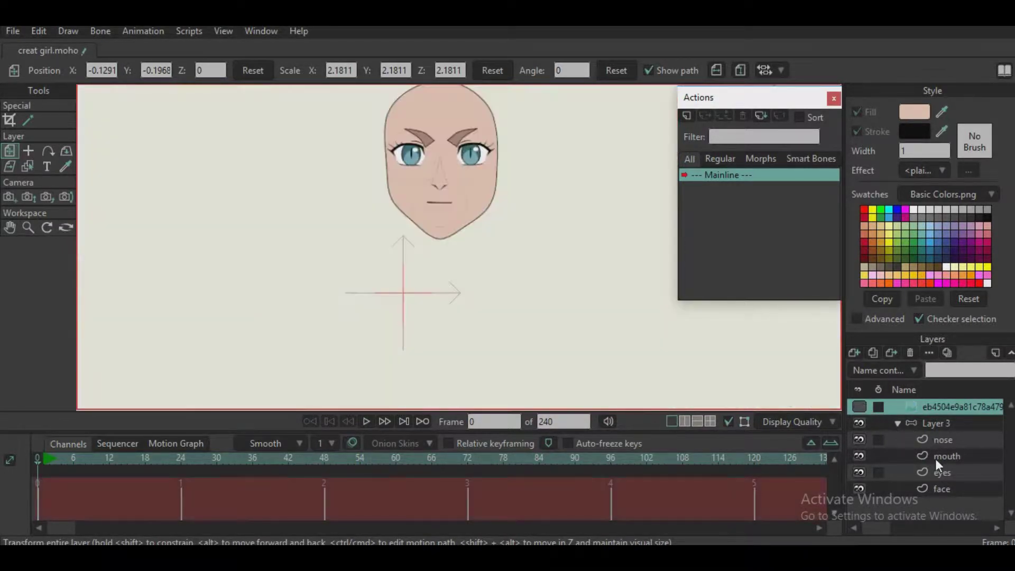
# Select the mouth layer and pull the upper and lower lip centre points slightly apart
pyautogui.click(941, 455)
pyautogui.scroll(5, 519, 274)
pyautogui.scroll(4, 444, 239)
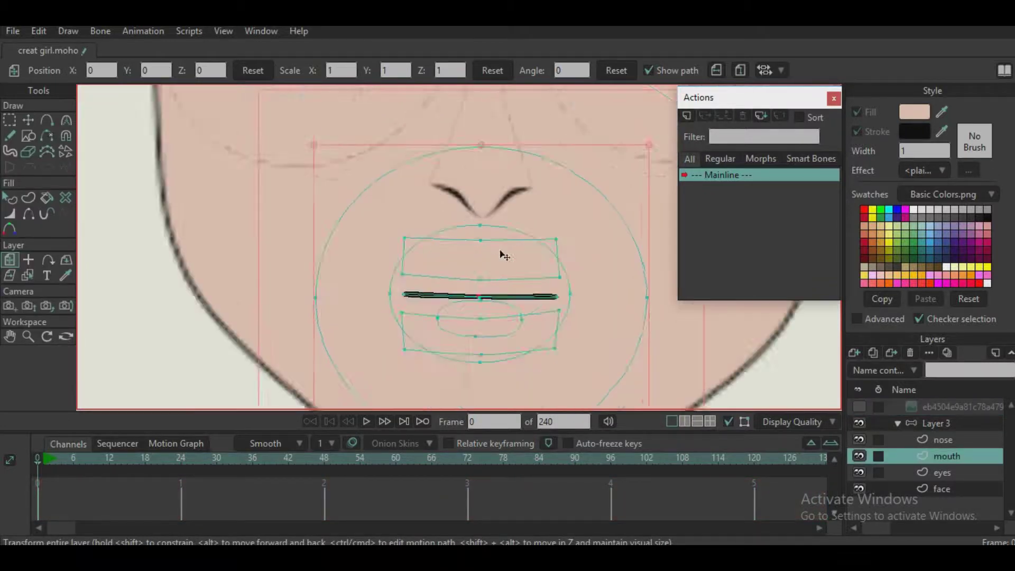
pyautogui.click(47, 121)
pyautogui.click(30, 120)
pyautogui.moveTo(349, 264); pyautogui.dragTo(353, 223)
pyautogui.scroll(3, 411, 278)
pyautogui.moveTo(437, 253)
pyautogui.mouseDown()
pyautogui.moveTo(437, 222)
pyautogui.moveTo(441, 249)
pyautogui.mouseUp()
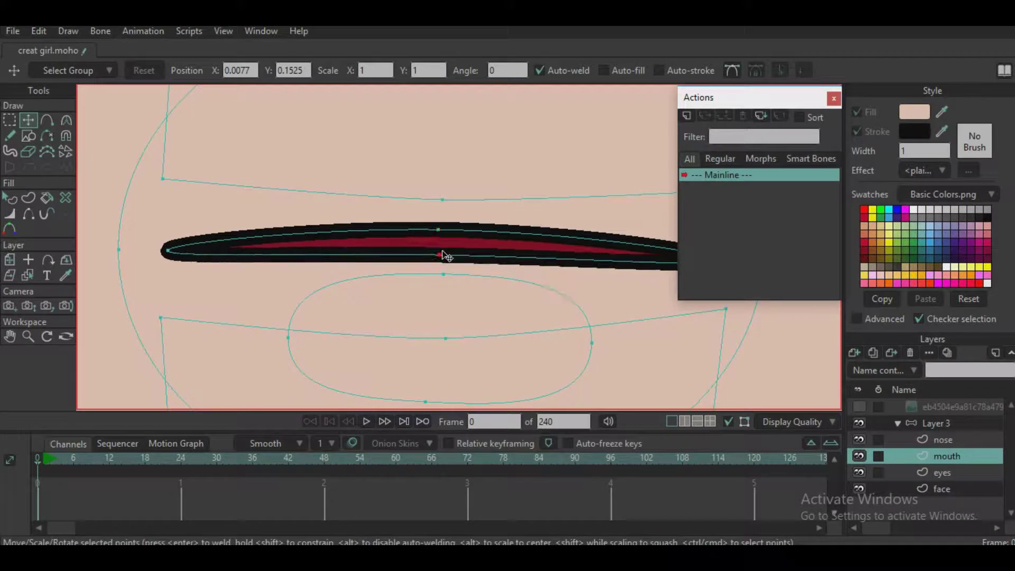
# Add a point midway between the centre and each corner on both the upper and lower lip curves
pyautogui.click(47, 121)
pyautogui.click(285, 233)
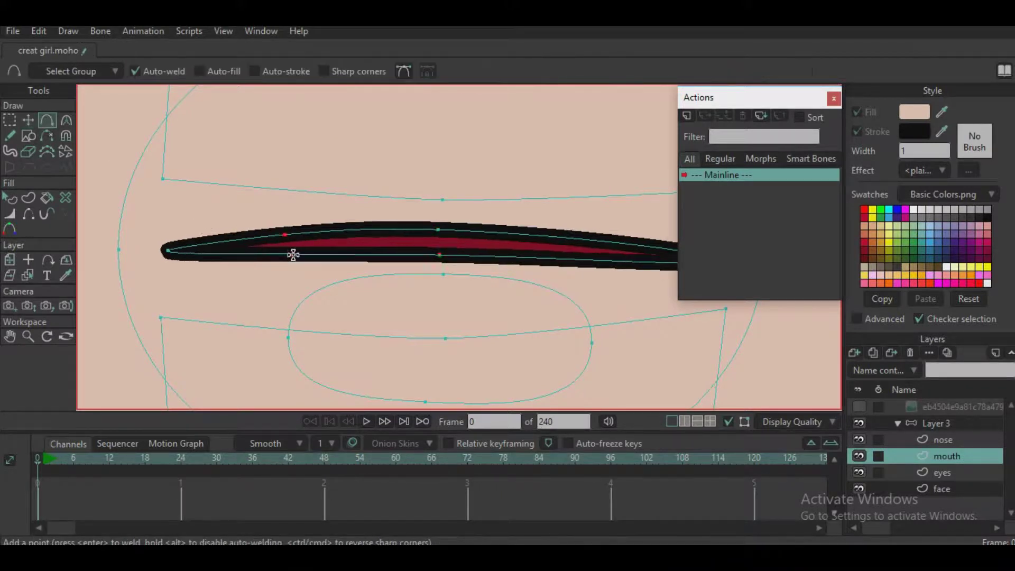
pyautogui.click(293, 254)
pyautogui.moveTo(423, 262); pyautogui.dragTo(217, 253)
pyautogui.click(372, 229)
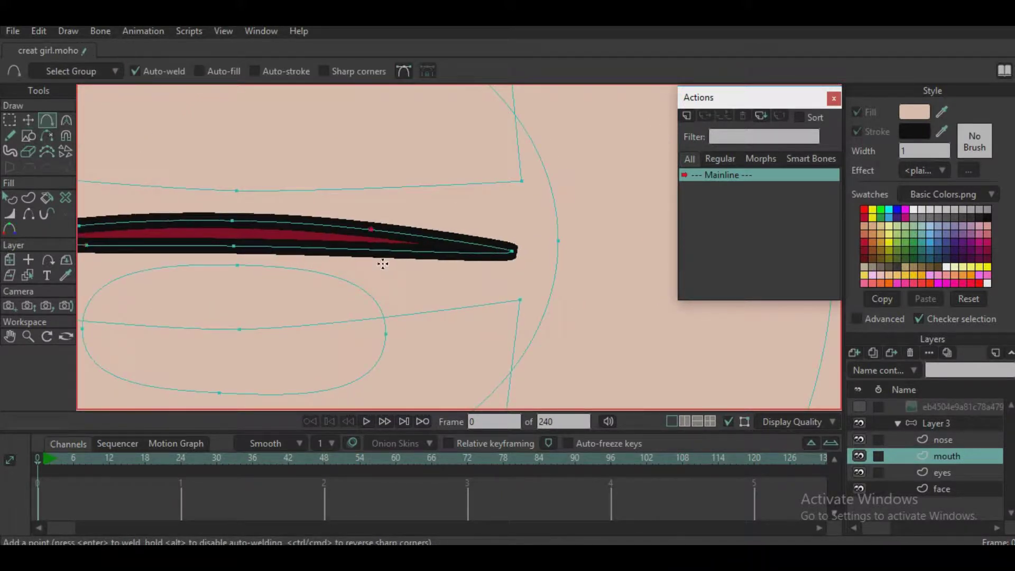
pyautogui.click(375, 251)
pyautogui.press('Tab')
pyautogui.moveTo(387, 276)
pyautogui.mouseDown()
pyautogui.moveTo(424, 300)
pyautogui.moveTo(405, 282)
pyautogui.mouseUp()
# Draw a short three-point line centred below the mouth and give it a black stroke
pyautogui.scroll(-4, 424, 299)
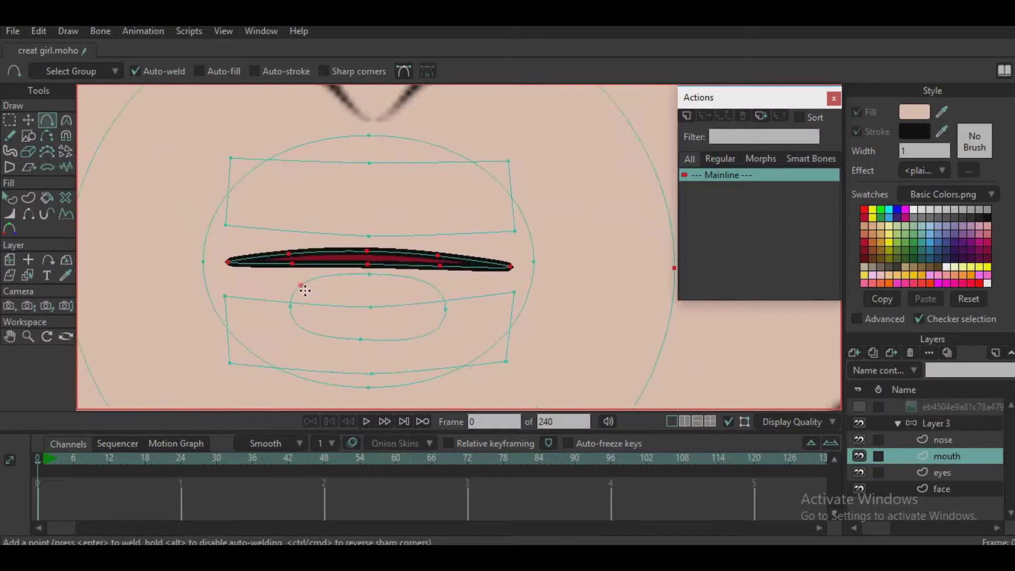
pyautogui.scroll(-4, 354, 295)
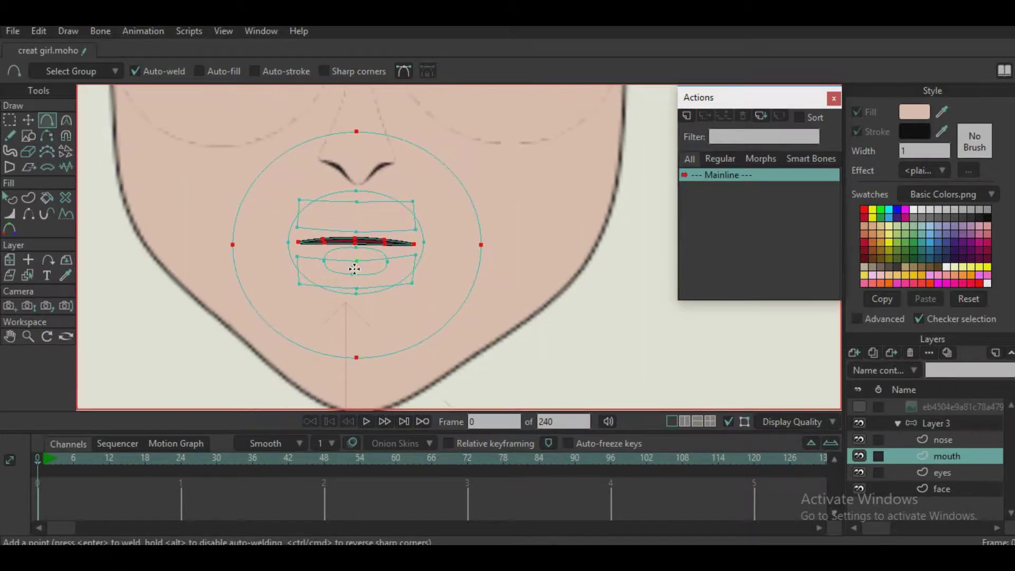
pyautogui.scroll(4, 342, 261)
pyautogui.moveTo(331, 242); pyautogui.dragTo(435, 240)
pyautogui.click(384, 241)
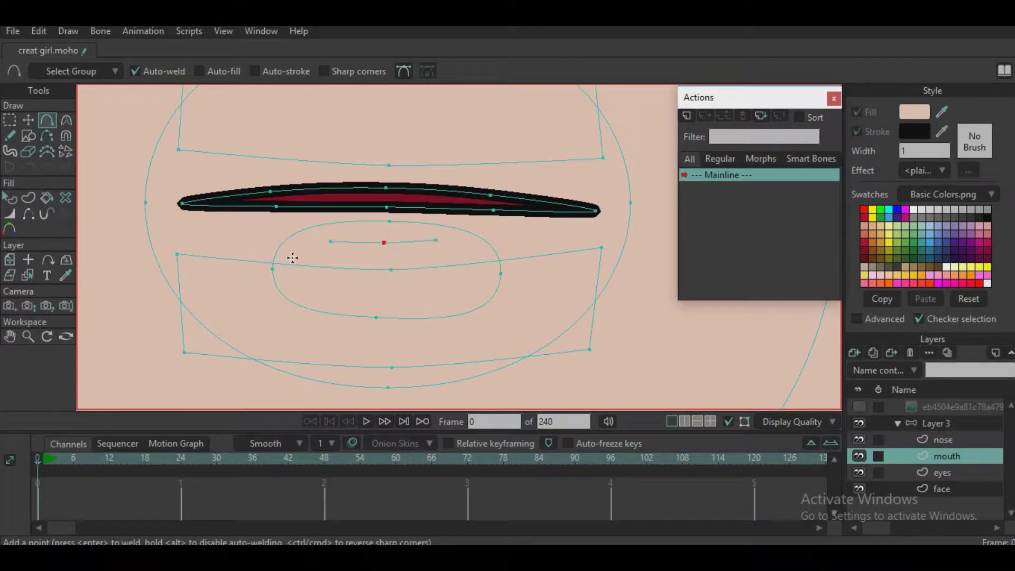
pyautogui.press('p')
pyautogui.click(342, 246)
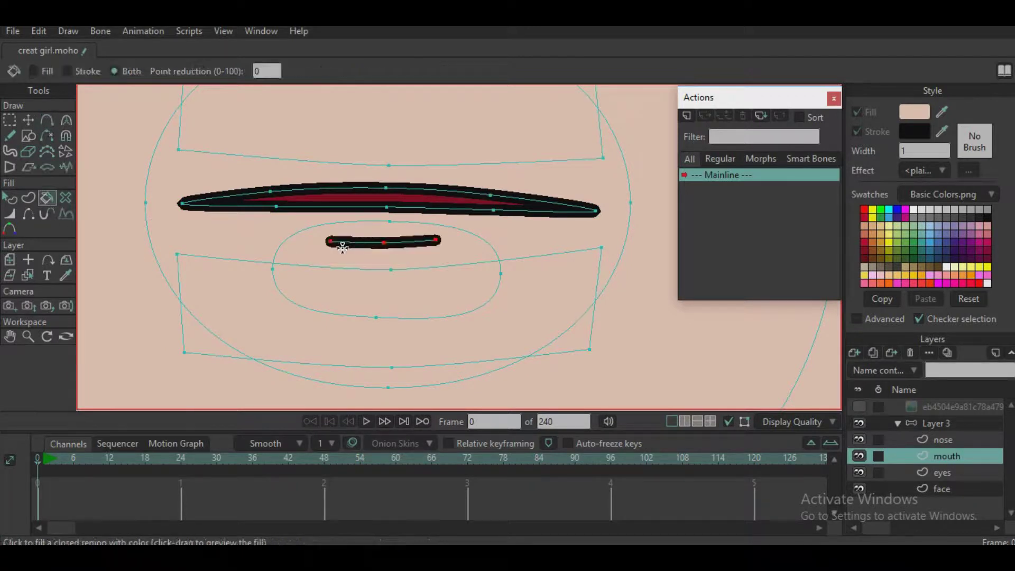
# Reposition the points of the short lower-lip line and taper its two ends to about 60 and 72 percent width
pyautogui.click(29, 119)
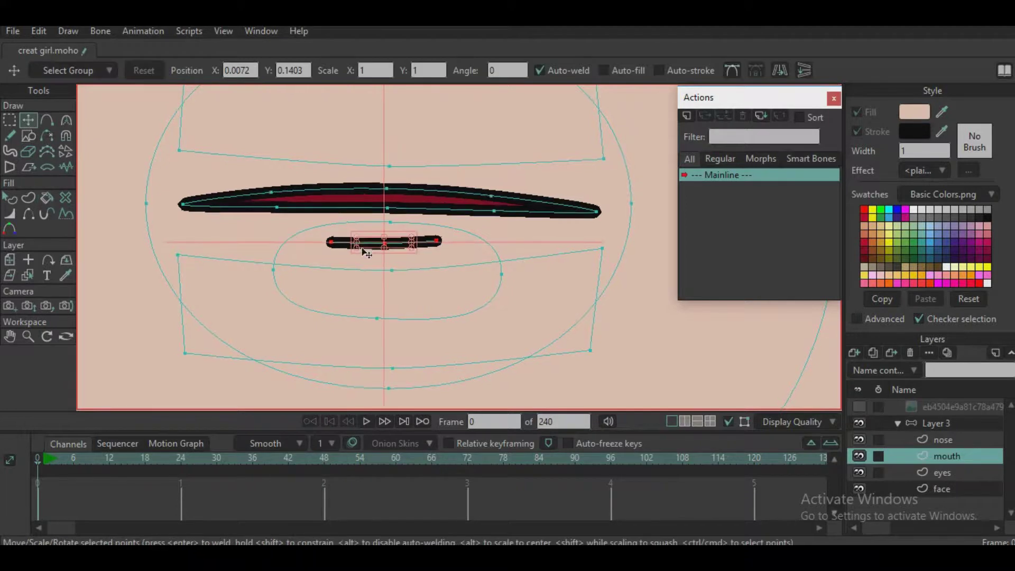
pyautogui.moveTo(359, 246)
pyautogui.mouseDown()
pyautogui.moveTo(349, 260)
pyautogui.moveTo(375, 262)
pyautogui.mouseUp()
pyautogui.click(375, 257)
pyautogui.moveTo(426, 255); pyautogui.dragTo(425, 264)
pyautogui.moveTo(320, 256); pyautogui.dragTo(293, 268)
pyautogui.click(10, 214)
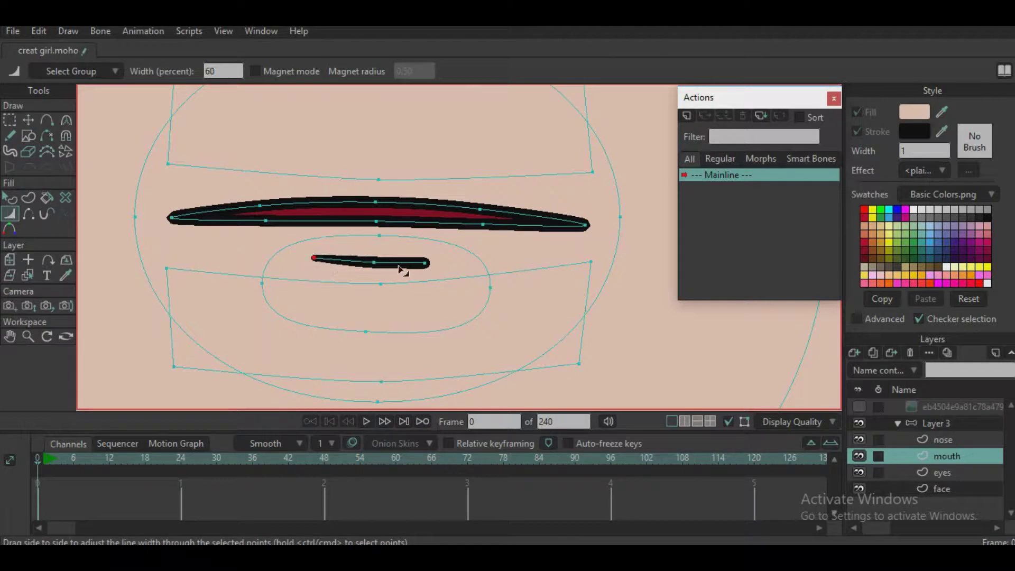
pyautogui.moveTo(424, 267); pyautogui.dragTo(415, 266)
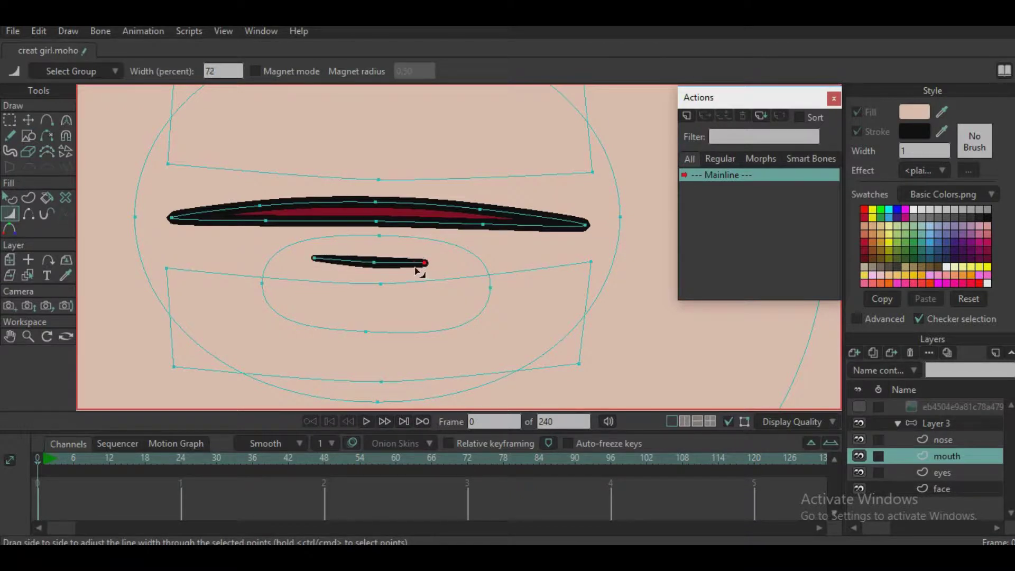
# Fine-tune the short lower-lip line's points so its ends are level and its middle arches slightly
pyautogui.click(26, 122)
pyautogui.scroll(-2, 288, 241)
pyautogui.click(328, 260)
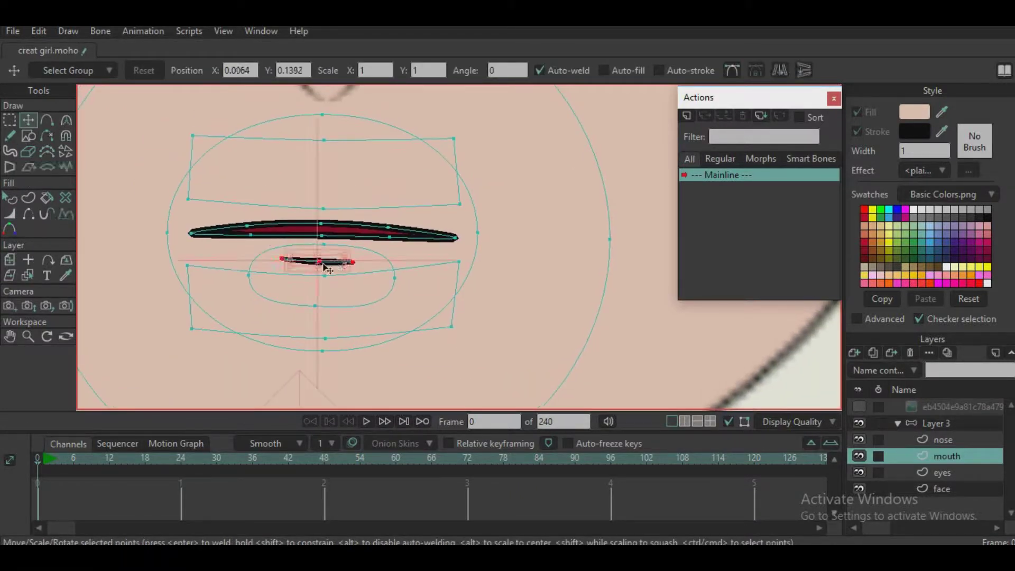
pyautogui.click(318, 262)
pyautogui.click(287, 259)
pyautogui.moveTo(286, 258); pyautogui.dragTo(288, 263)
pyautogui.click(282, 259)
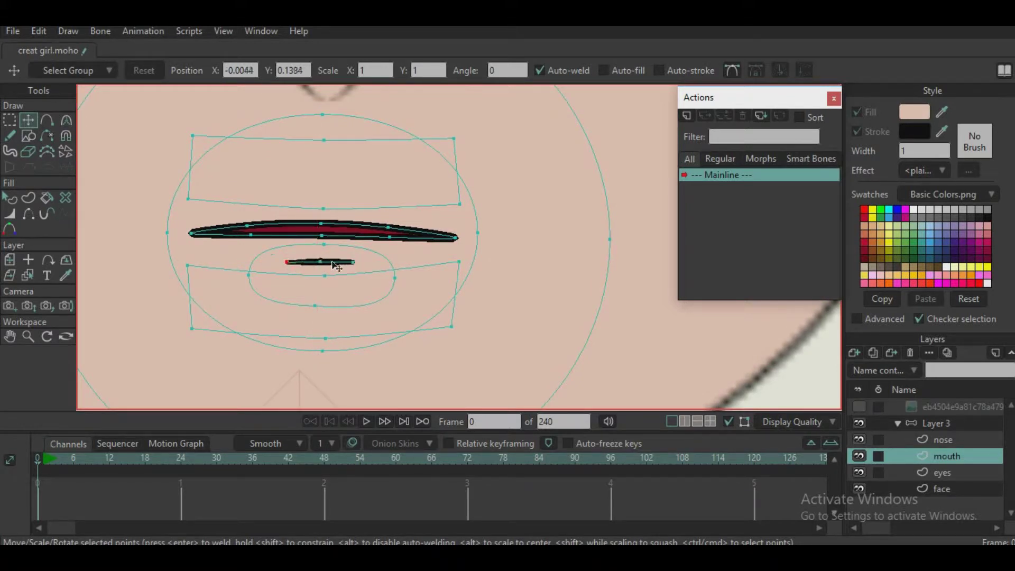
# Close the mouth by lowering the three inner upper-lip points onto the lower-lip curve
pyautogui.scroll(-3, 327, 226)
pyautogui.scroll(6, 327, 226)
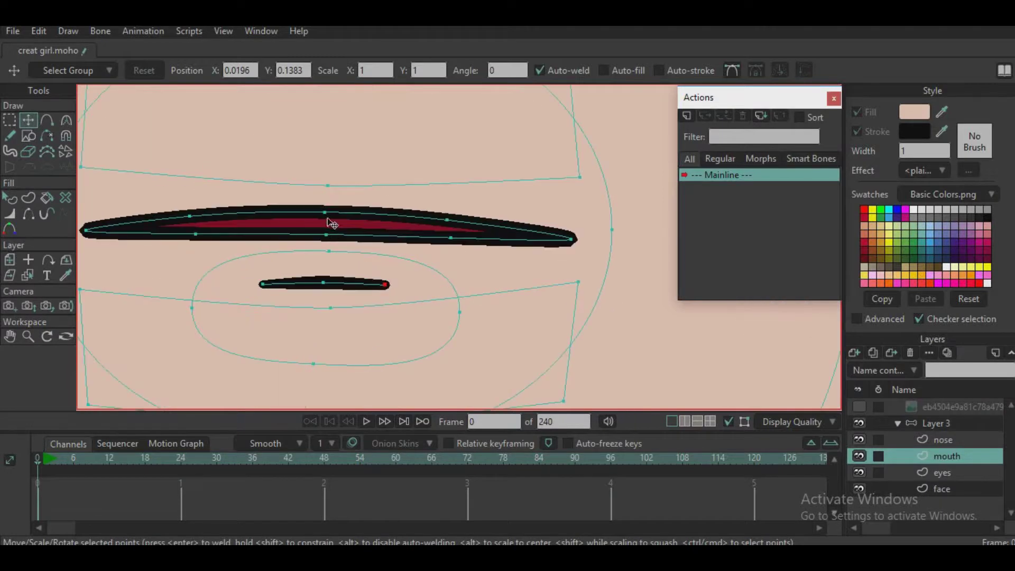
pyautogui.moveTo(322, 218)
pyautogui.mouseDown()
pyautogui.moveTo(328, 233)
pyautogui.moveTo(439, 236)
pyautogui.mouseUp()
pyautogui.moveTo(195, 219); pyautogui.dragTo(202, 232)
pyautogui.moveTo(328, 228); pyautogui.dragTo(327, 234)
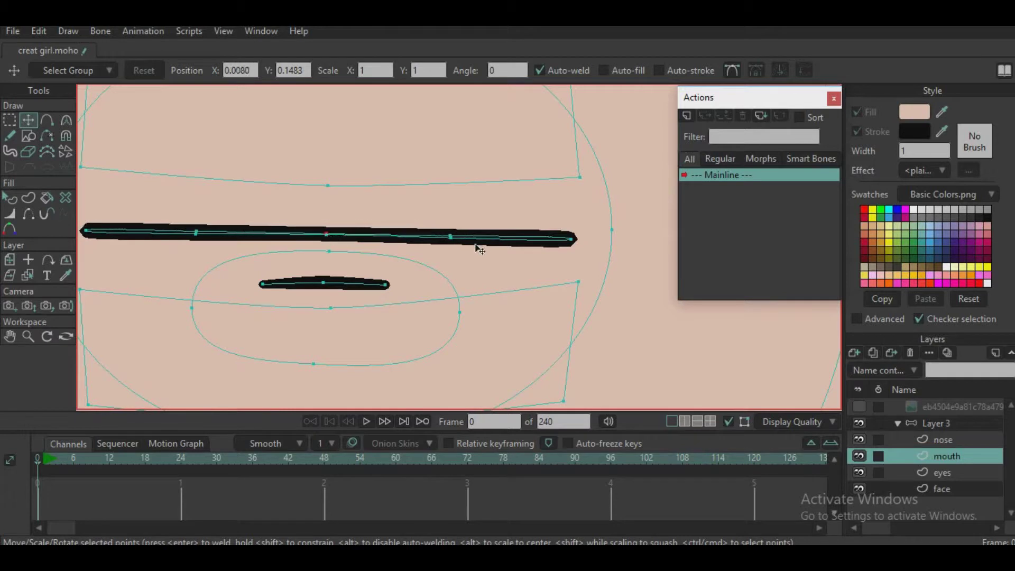
# Select the overlapping lip points between the centre and the right-hand mouth corner and raise them into a small bump
pyautogui.scroll(-3, 421, 240)
pyautogui.scroll(2, 455, 249)
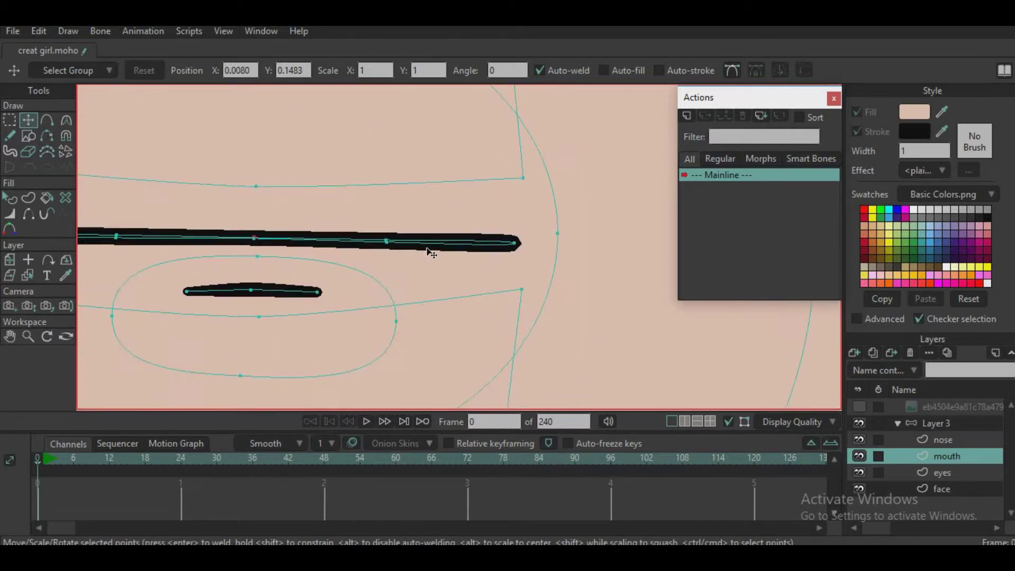
pyautogui.click(10, 120)
pyautogui.moveTo(372, 253); pyautogui.dragTo(376, 205)
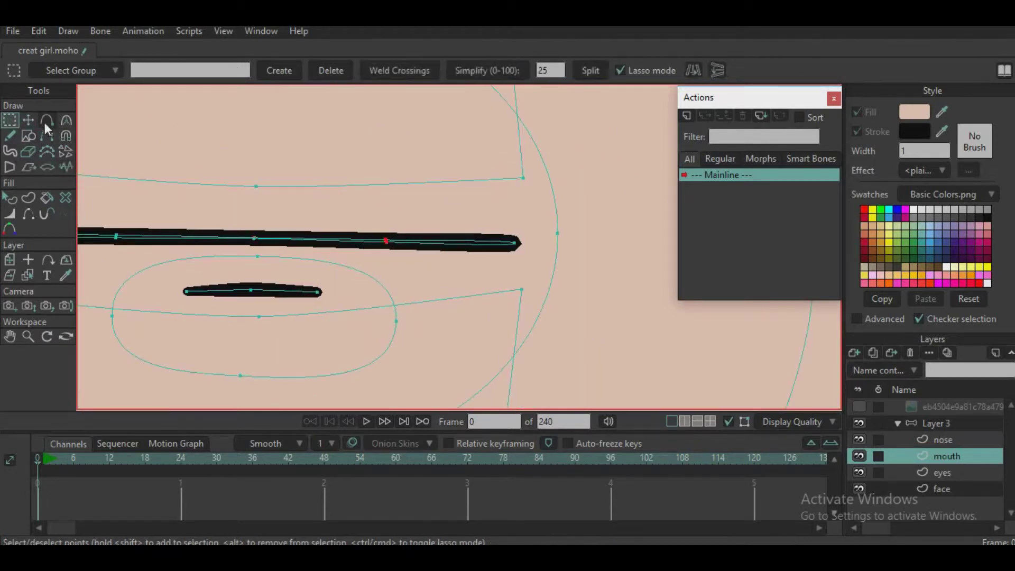
pyautogui.click(29, 121)
pyautogui.moveTo(392, 251); pyautogui.dragTo(391, 233)
pyautogui.scroll(-3, 394, 233)
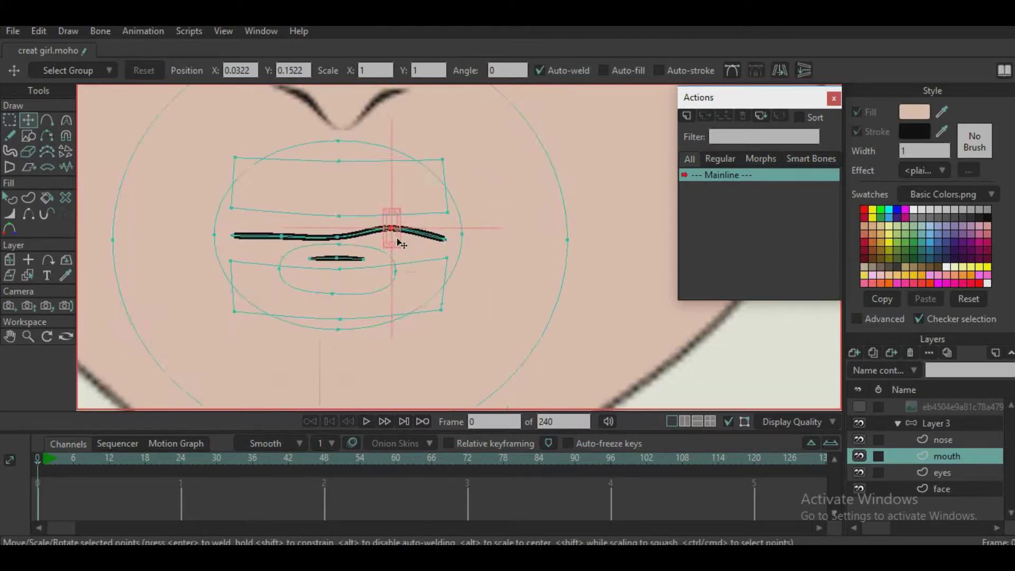
# Select Layer 3 to hide the mouth's points and examine the bent mouth line on the whole face
pyautogui.scroll(-4, 448, 284)
pyautogui.scroll(3, 448, 283)
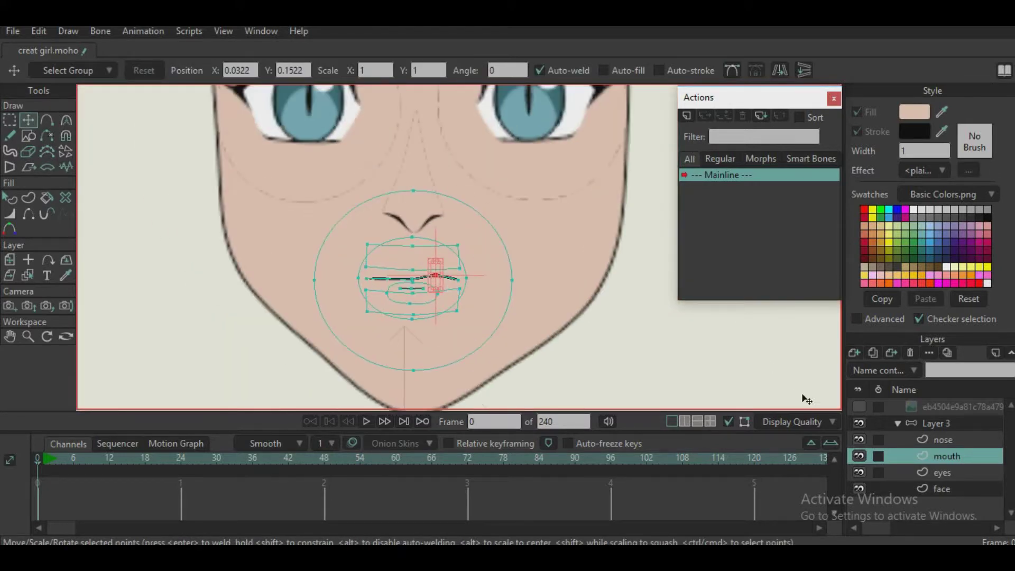
pyautogui.click(929, 423)
pyautogui.scroll(-3, 446, 277)
pyautogui.scroll(3, 449, 285)
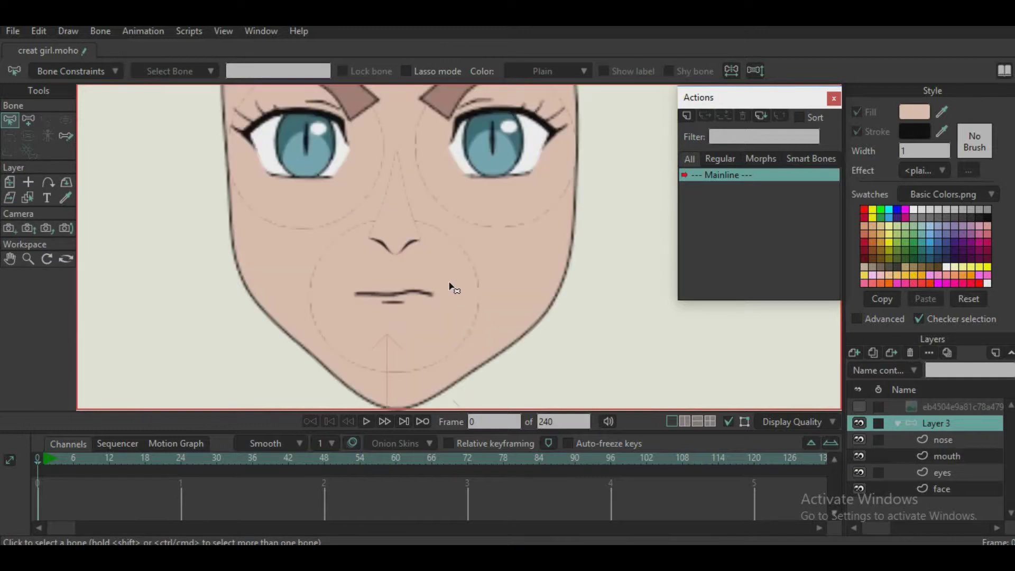
pyautogui.moveTo(431, 280); pyautogui.dragTo(419, 307)
pyautogui.scroll(-2, 423, 288)
pyautogui.scroll(-3, 424, 286)
pyautogui.scroll(2, 423, 286)
pyautogui.scroll(-1, 421, 311)
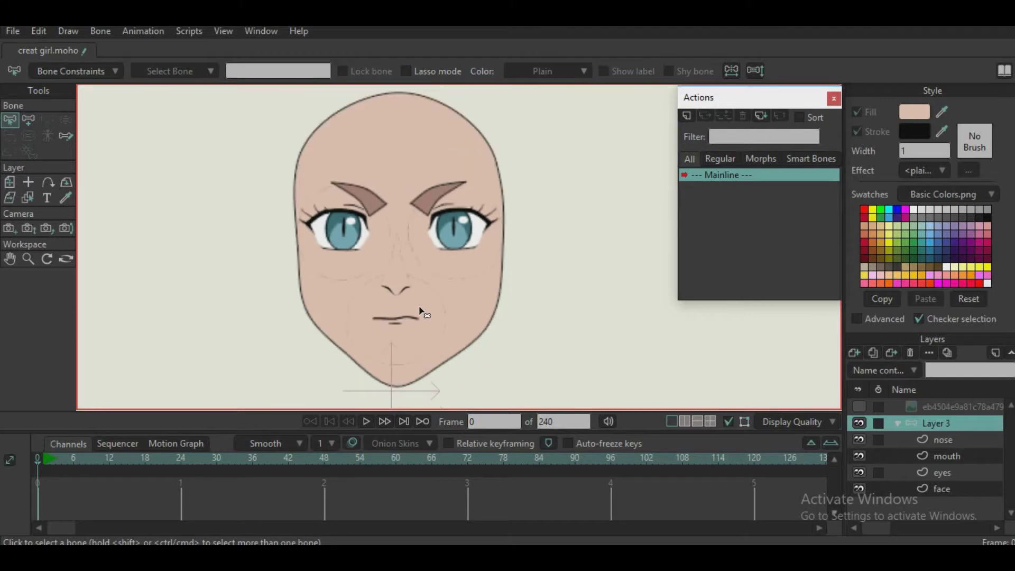
pyautogui.scroll(2, 421, 311)
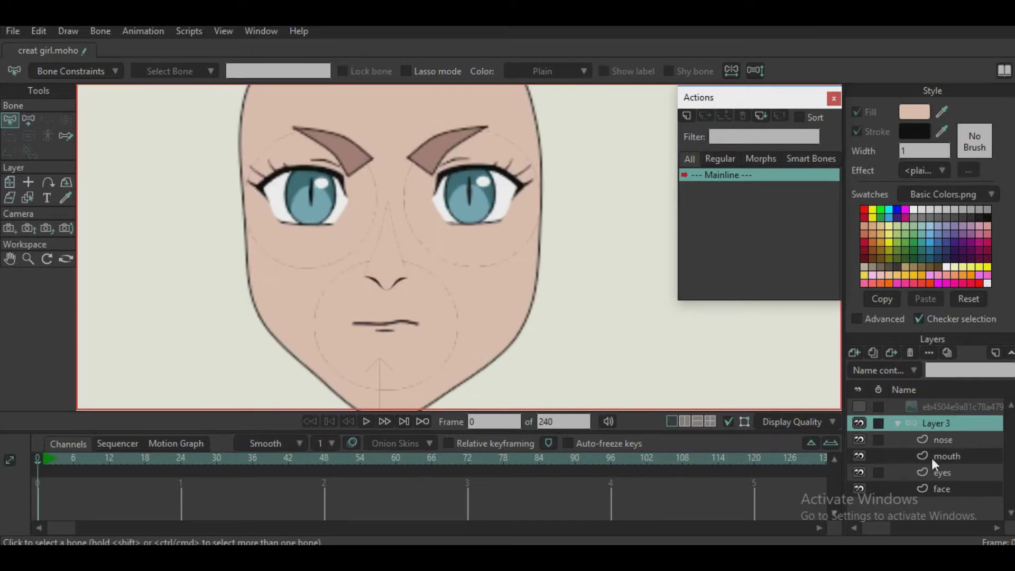
# Show the reference image layer and examine the faces and mouths of the three upper head poses
pyautogui.click(861, 406)
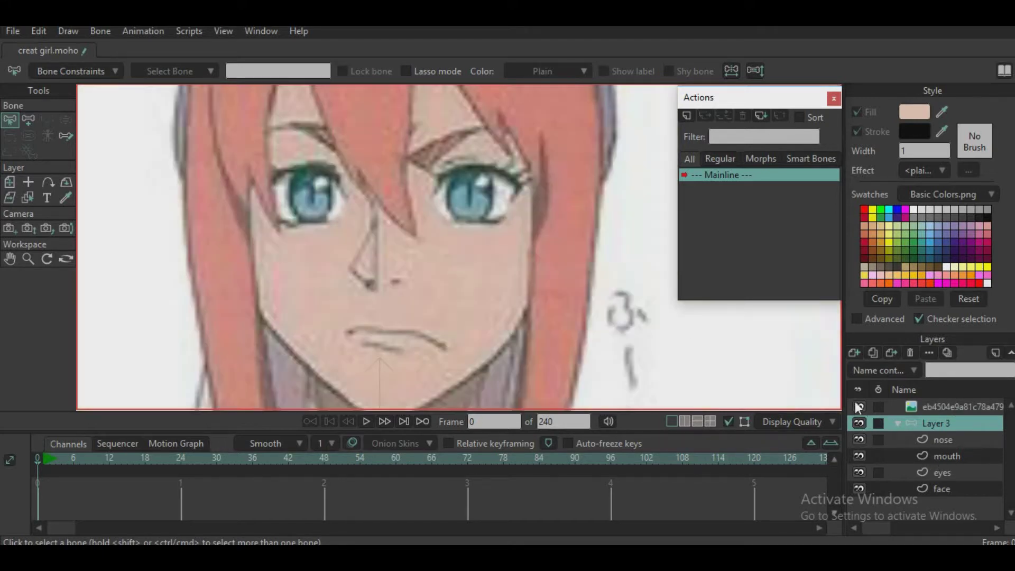
pyautogui.scroll(1, 407, 299)
pyautogui.scroll(-3, 414, 305)
pyautogui.moveTo(547, 300); pyautogui.dragTo(390, 257)
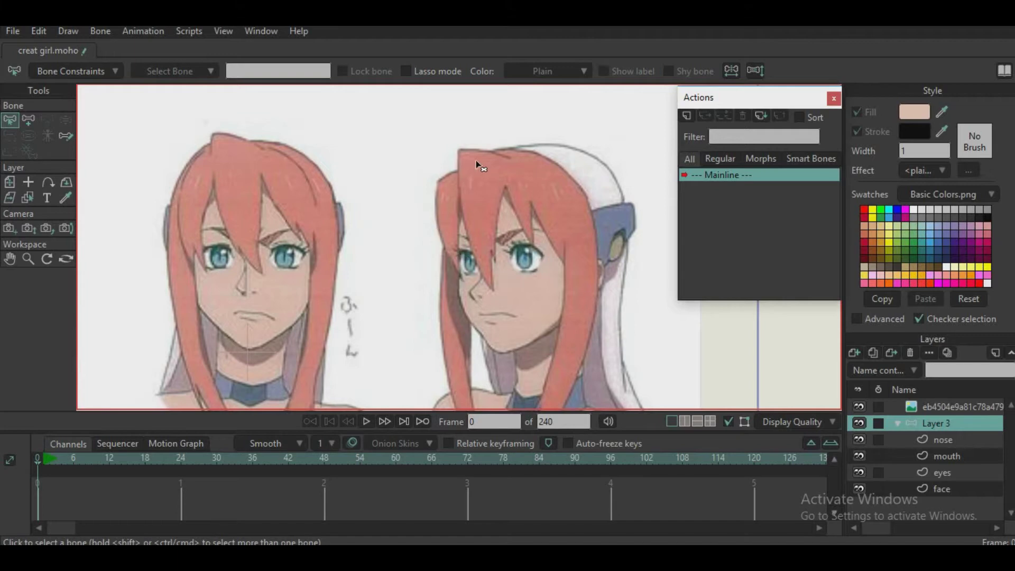
pyautogui.scroll(-1, 463, 184)
pyautogui.moveTo(462, 184); pyautogui.dragTo(504, 174)
pyautogui.moveTo(320, 204); pyautogui.dragTo(423, 180)
pyautogui.scroll(-5, 333, 200)
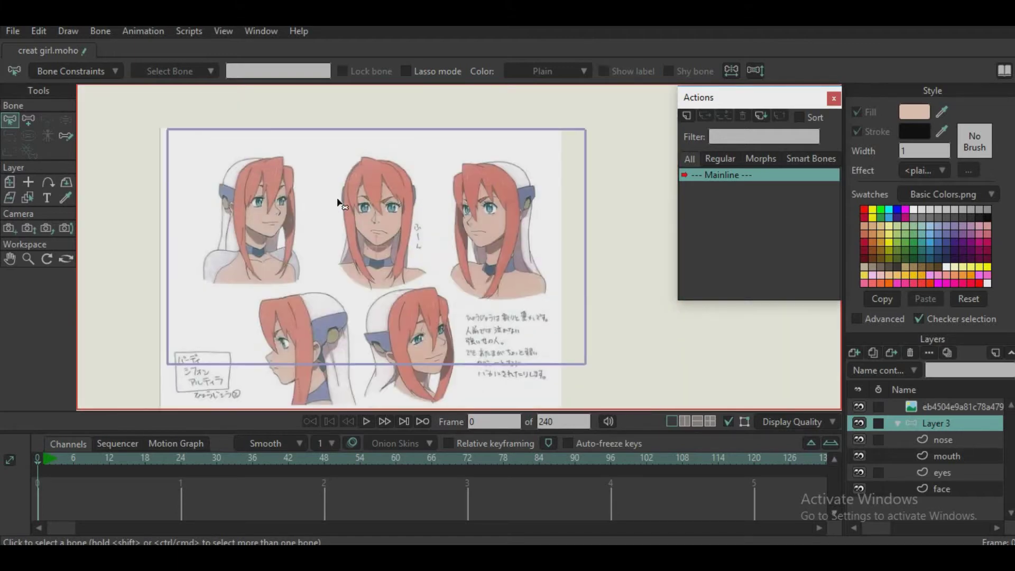
pyautogui.scroll(4, 339, 202)
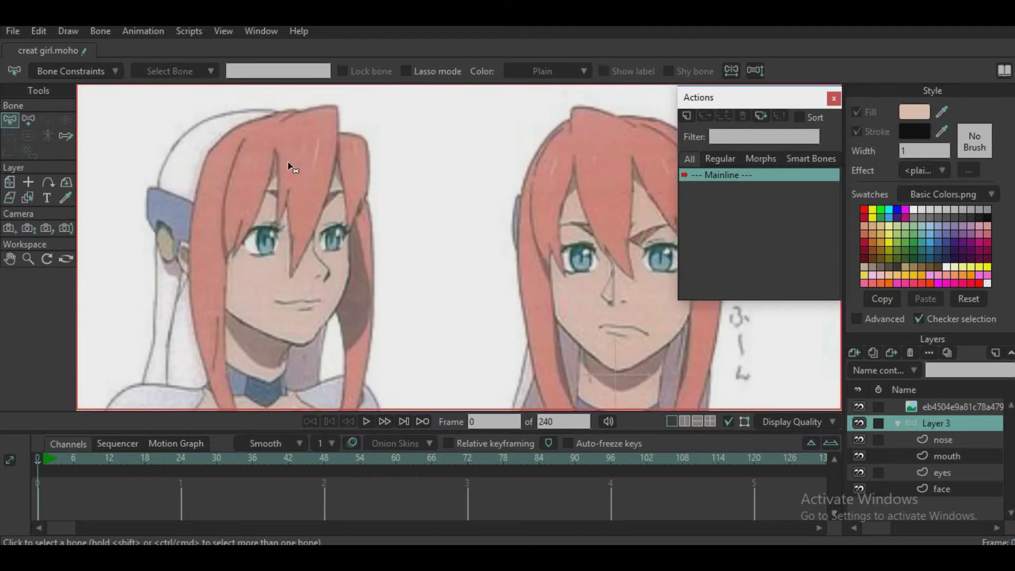
pyautogui.moveTo(432, 217); pyautogui.dragTo(206, 210)
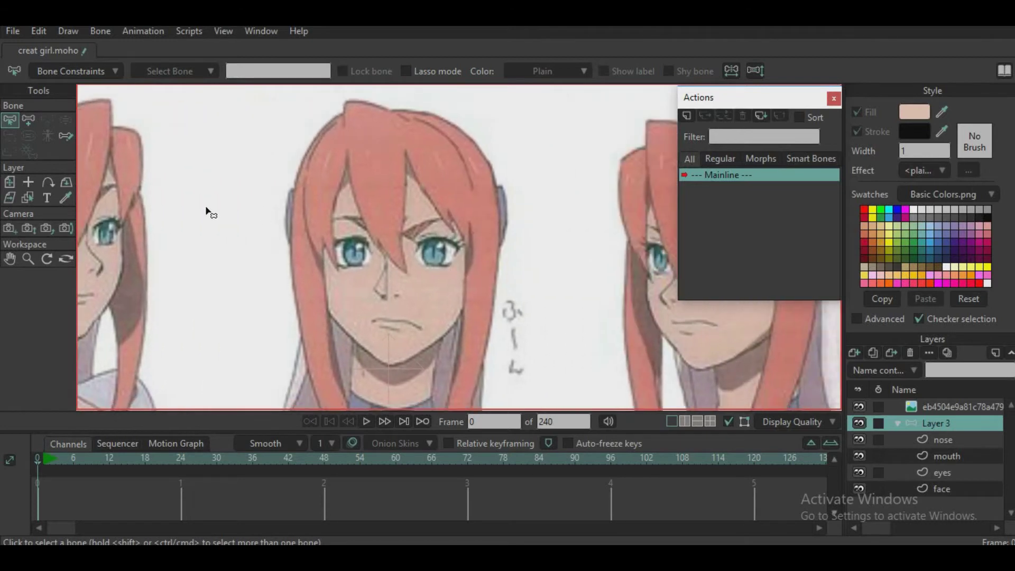
pyautogui.scroll(-3, 450, 209)
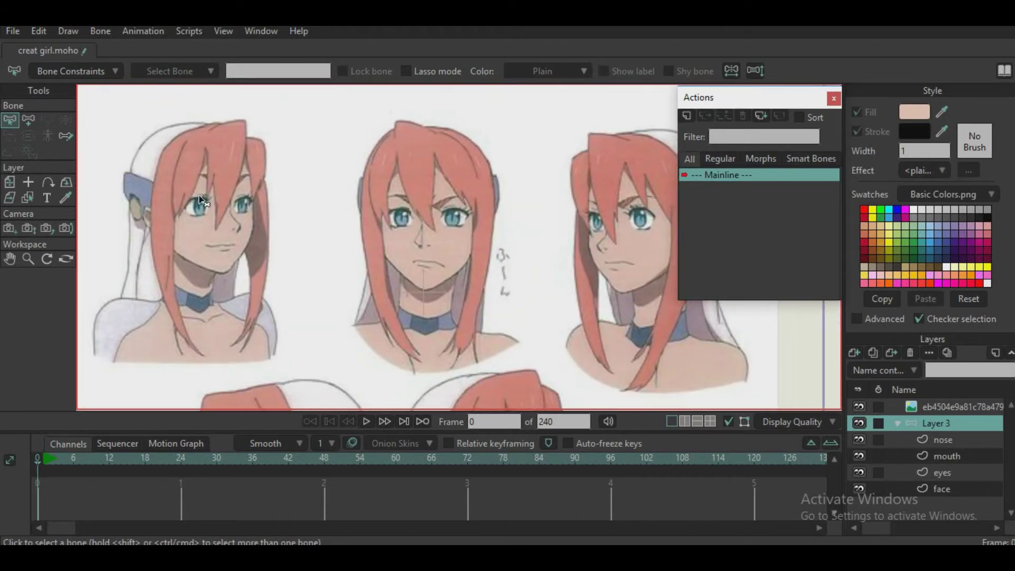
pyautogui.moveTo(552, 206); pyautogui.dragTo(535, 222)
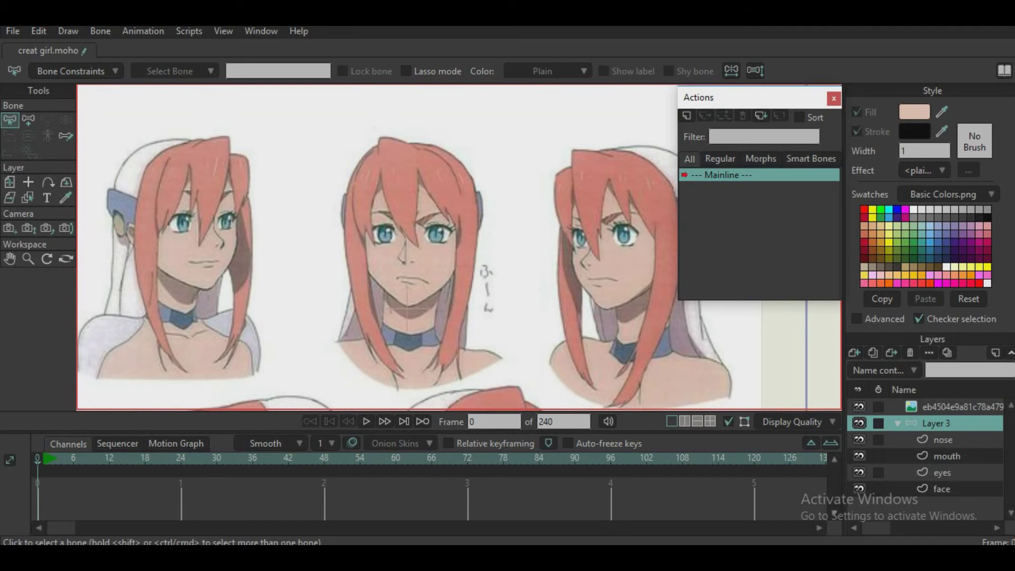
pyautogui.moveTo(611, 552); pyautogui.dragTo(602, 502)
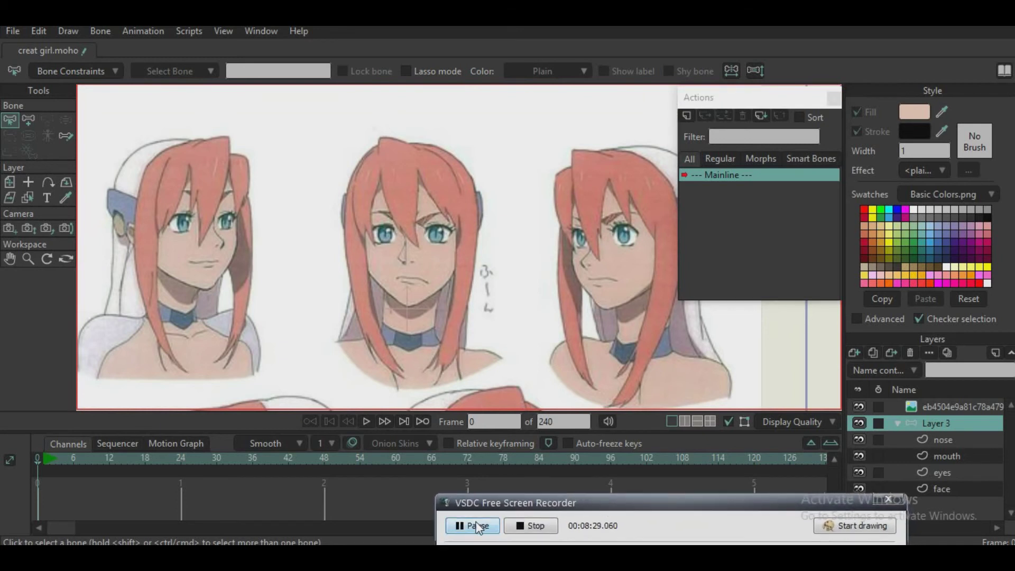